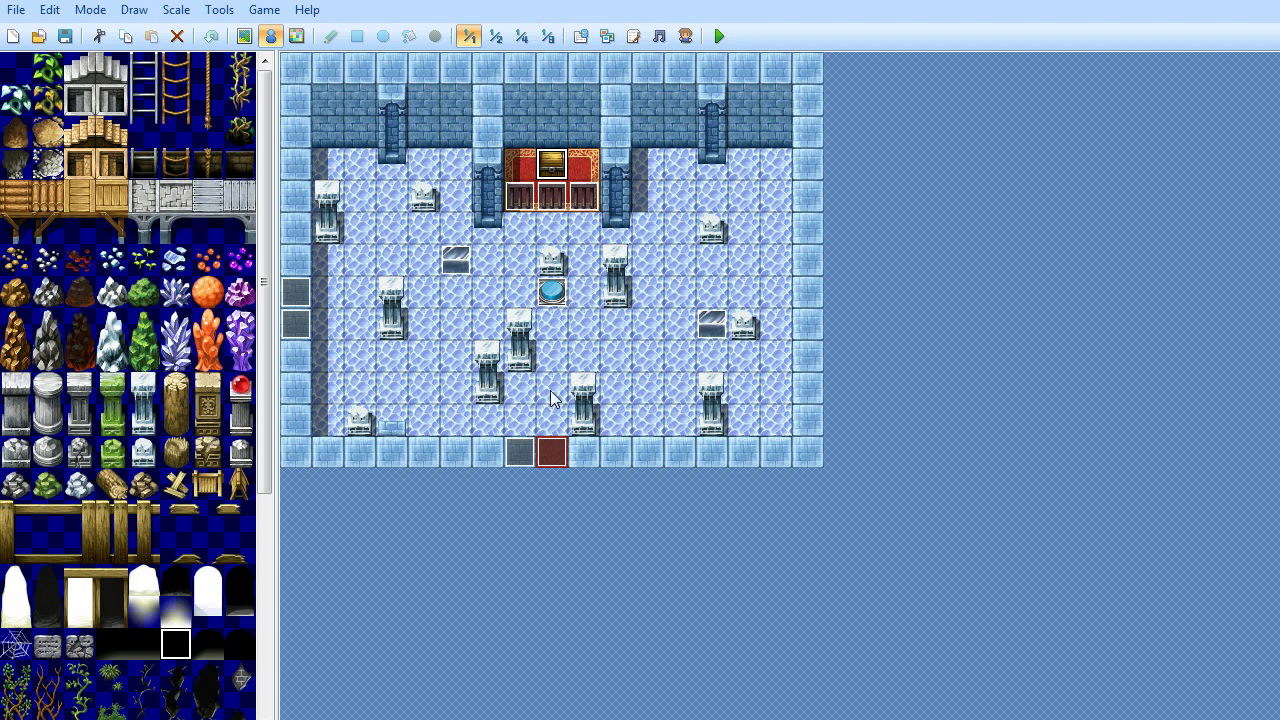
Inspect the Player co-ordinates event's Player X variable, set from Player's Map X, leaving it unchanged.
right_click(556, 298)
click(511, 333)
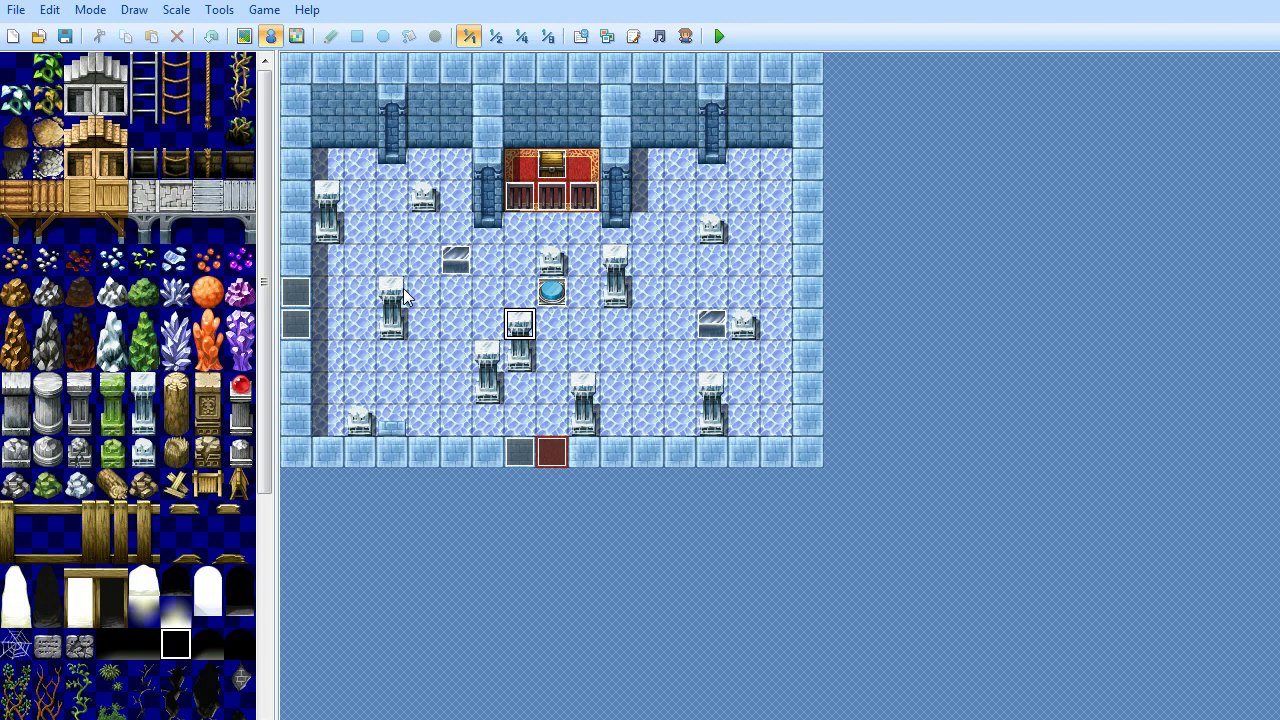
right_click(296, 323)
click(319, 329)
drag(650, 161, 324, 60)
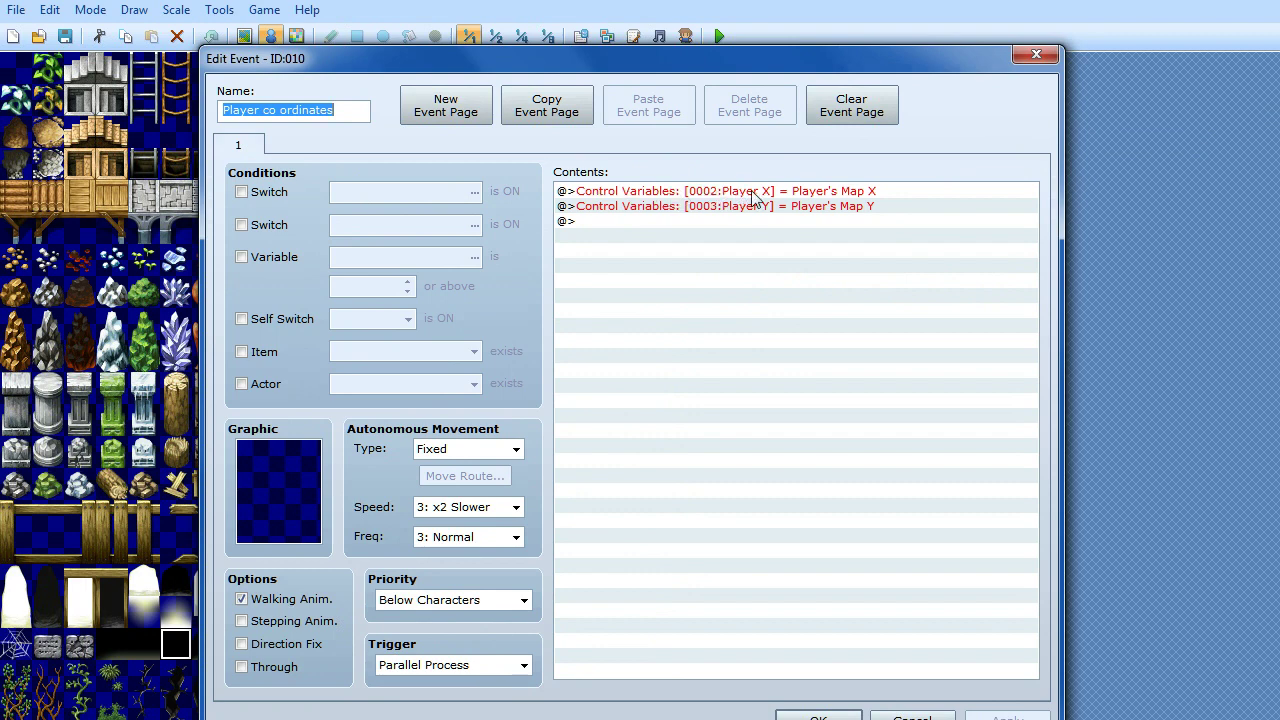
click(848, 191)
right_click(848, 191)
click(888, 231)
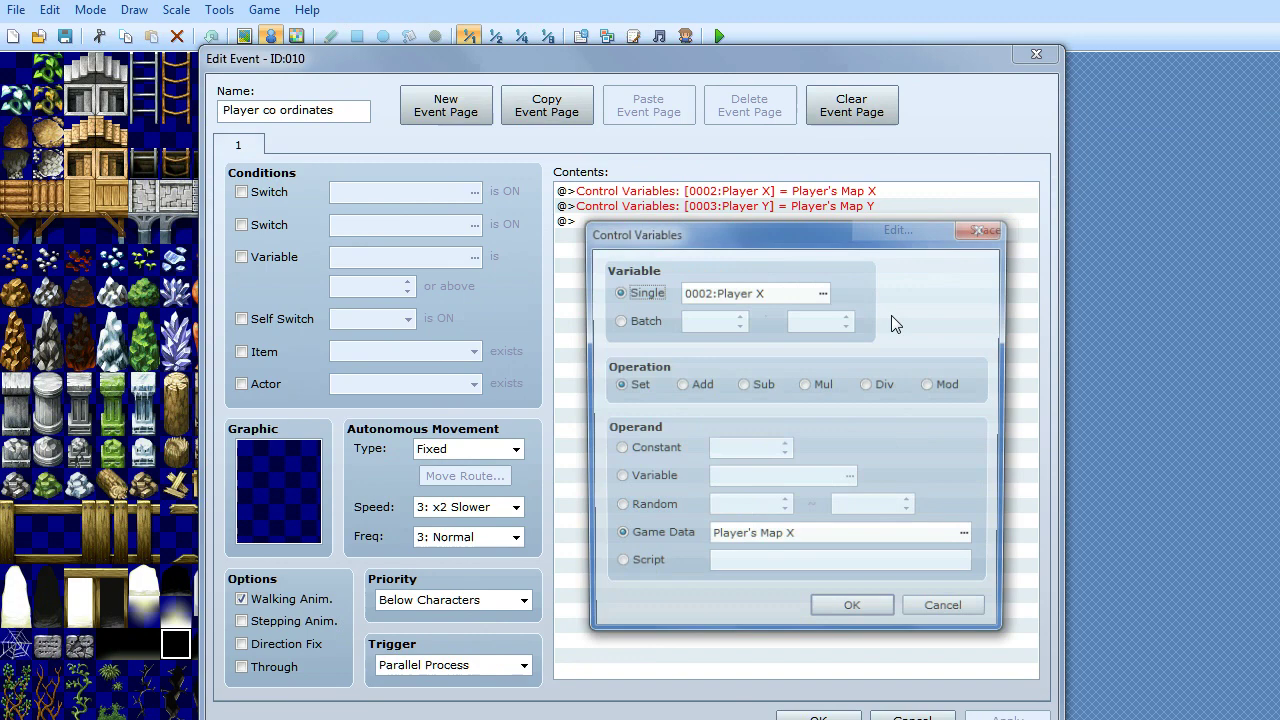
click(970, 540)
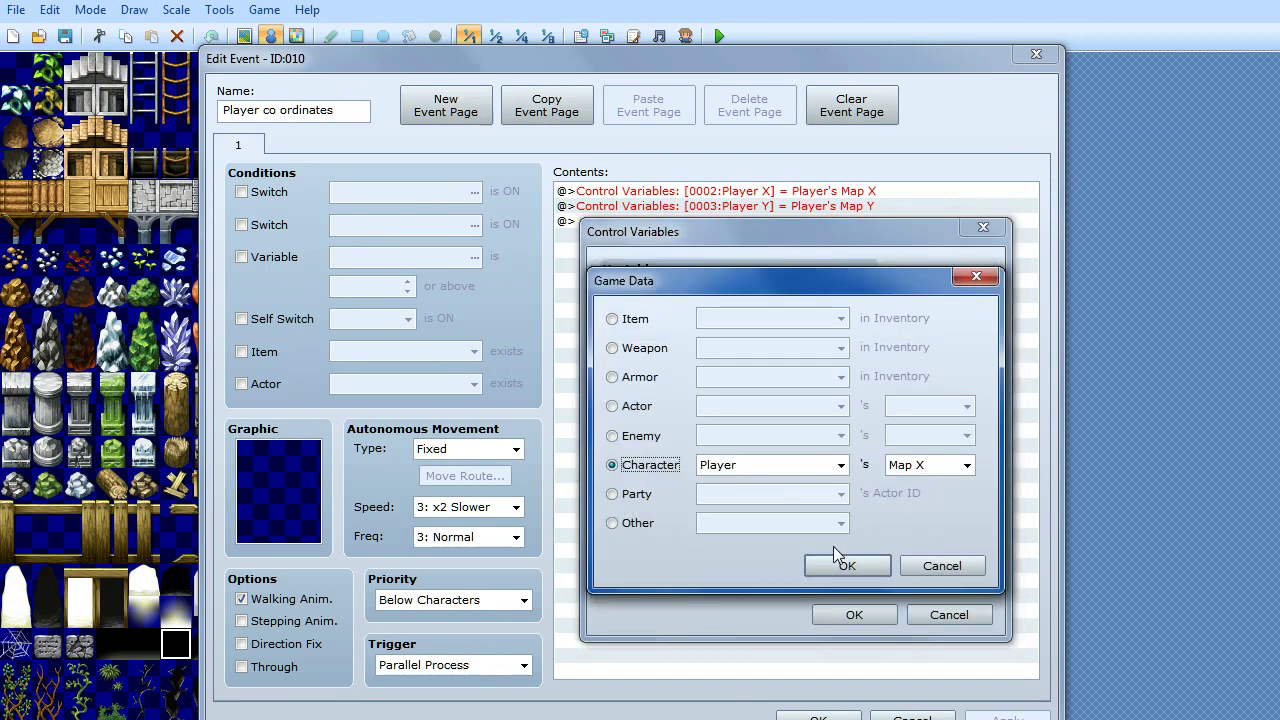
click(851, 562)
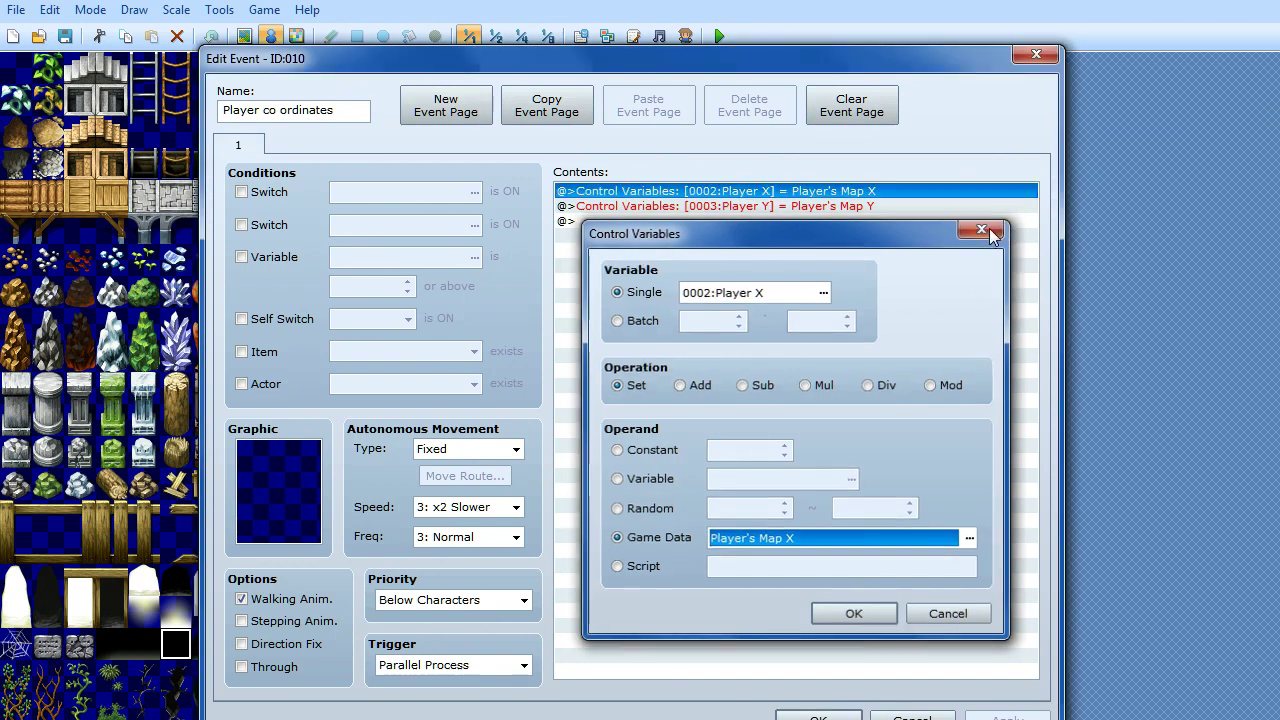
click(985, 228)
click(818, 718)
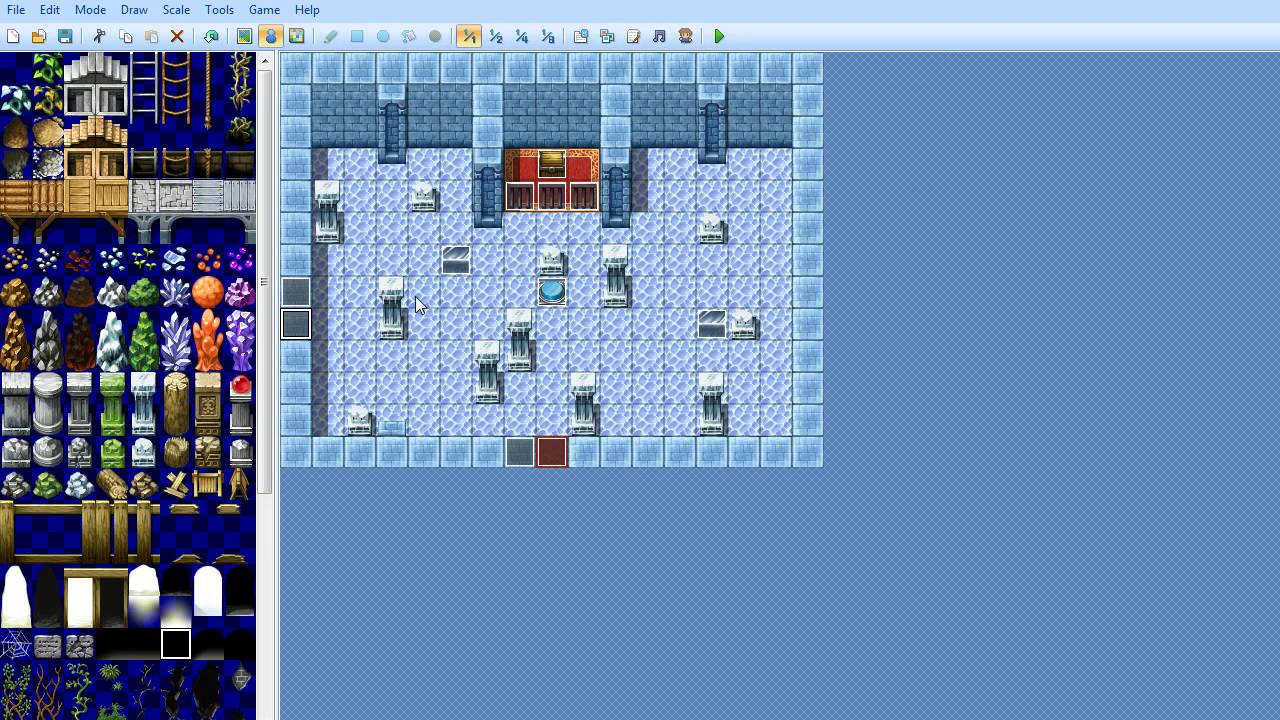
Open the Blue Switch event and review its ice block checks, LTTP_Switch sound and self switch B line.
right_click(550, 296)
click(565, 311)
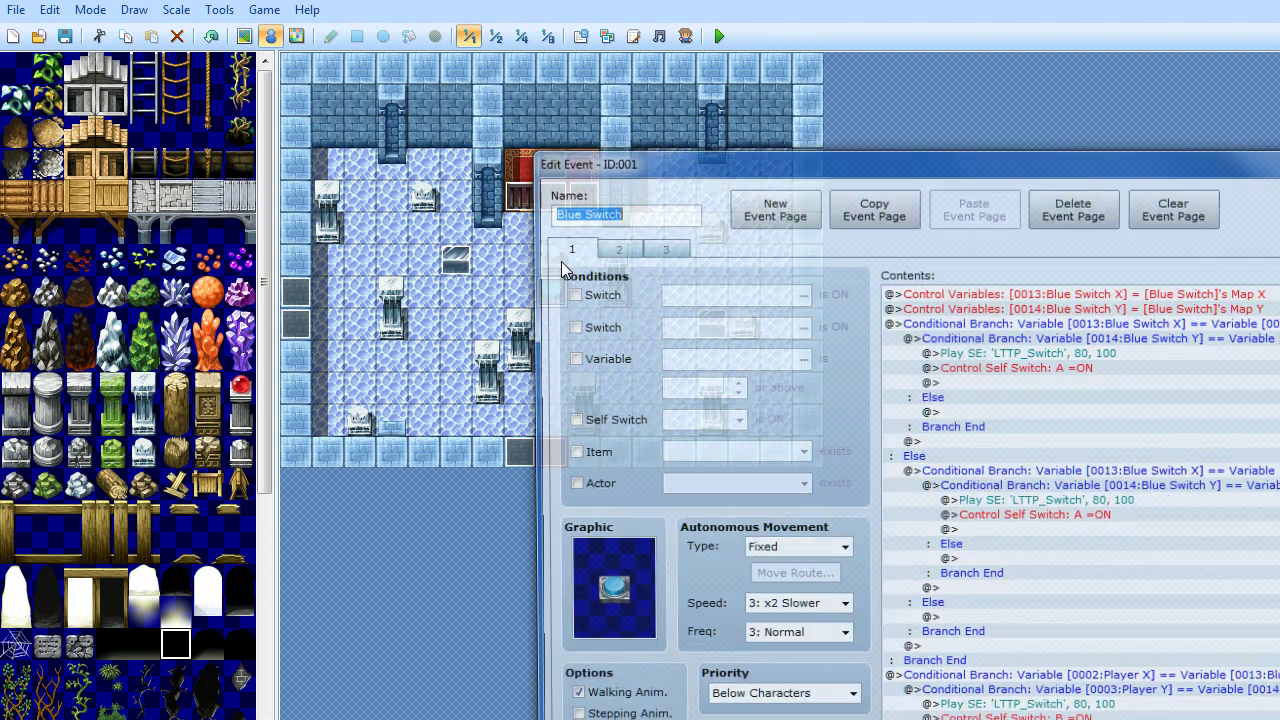
drag(636, 160, 305, 63)
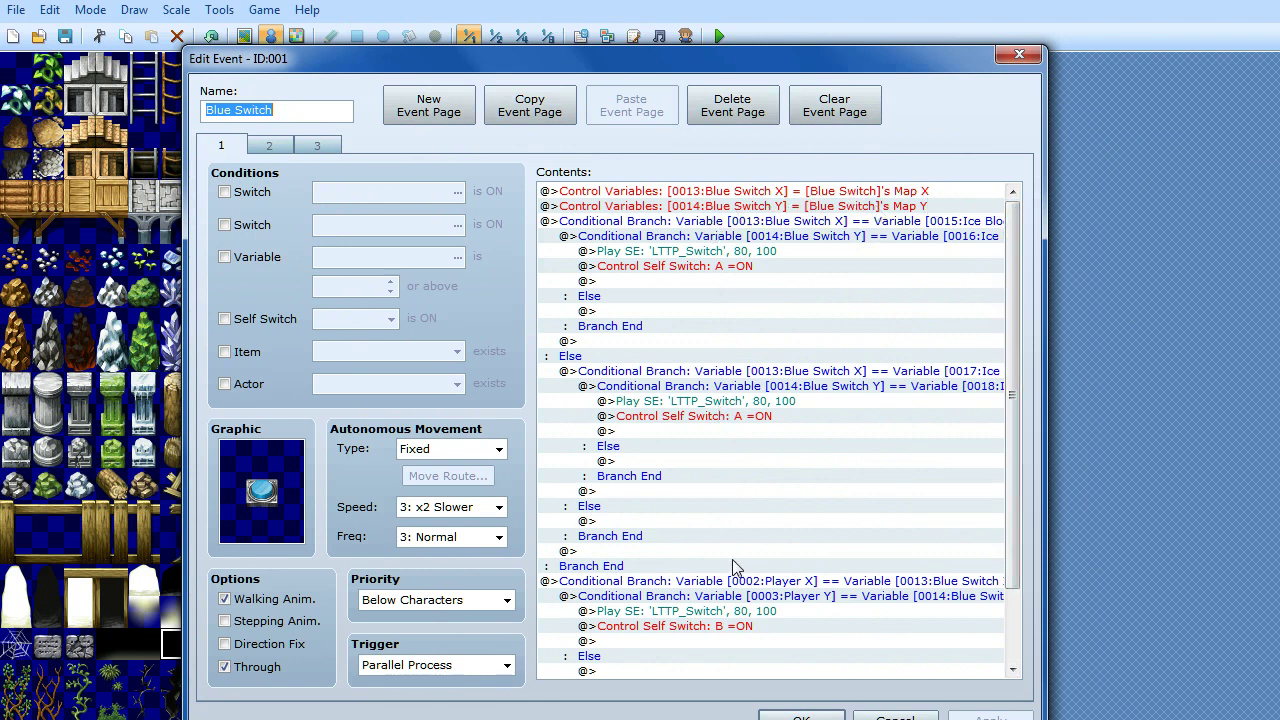
click(718, 222)
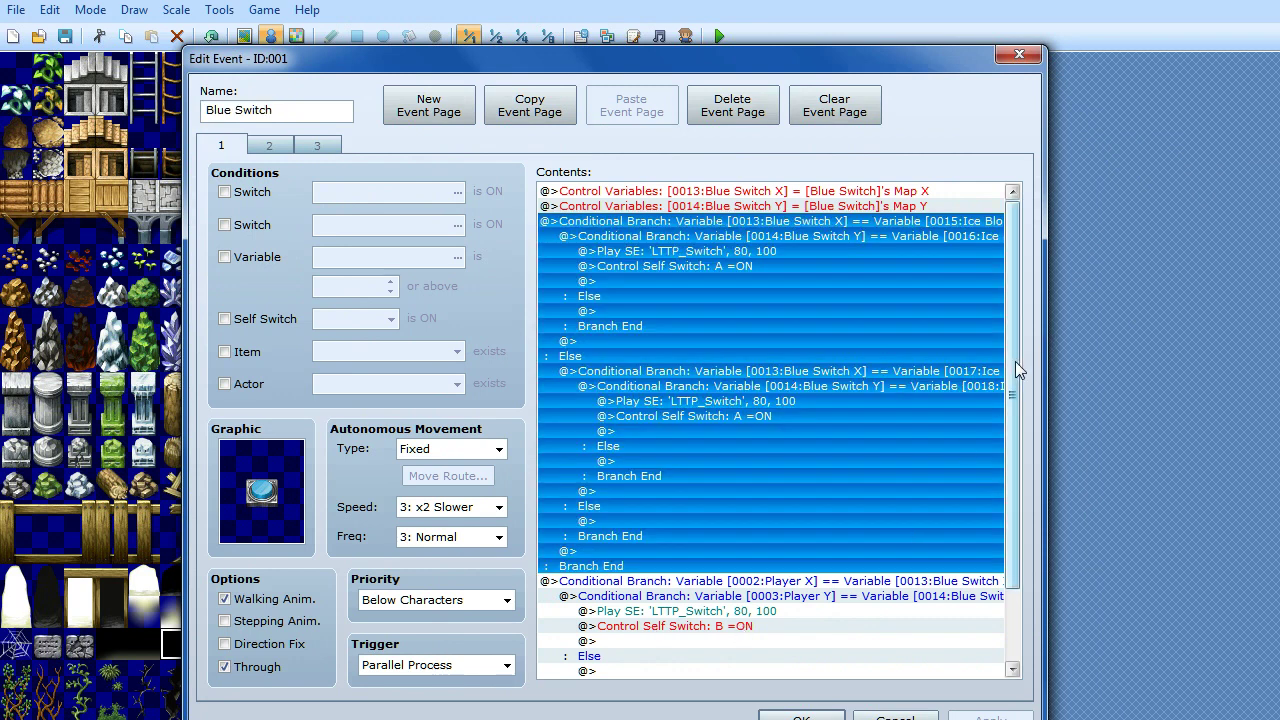
scroll(1015, 361, down, 2)
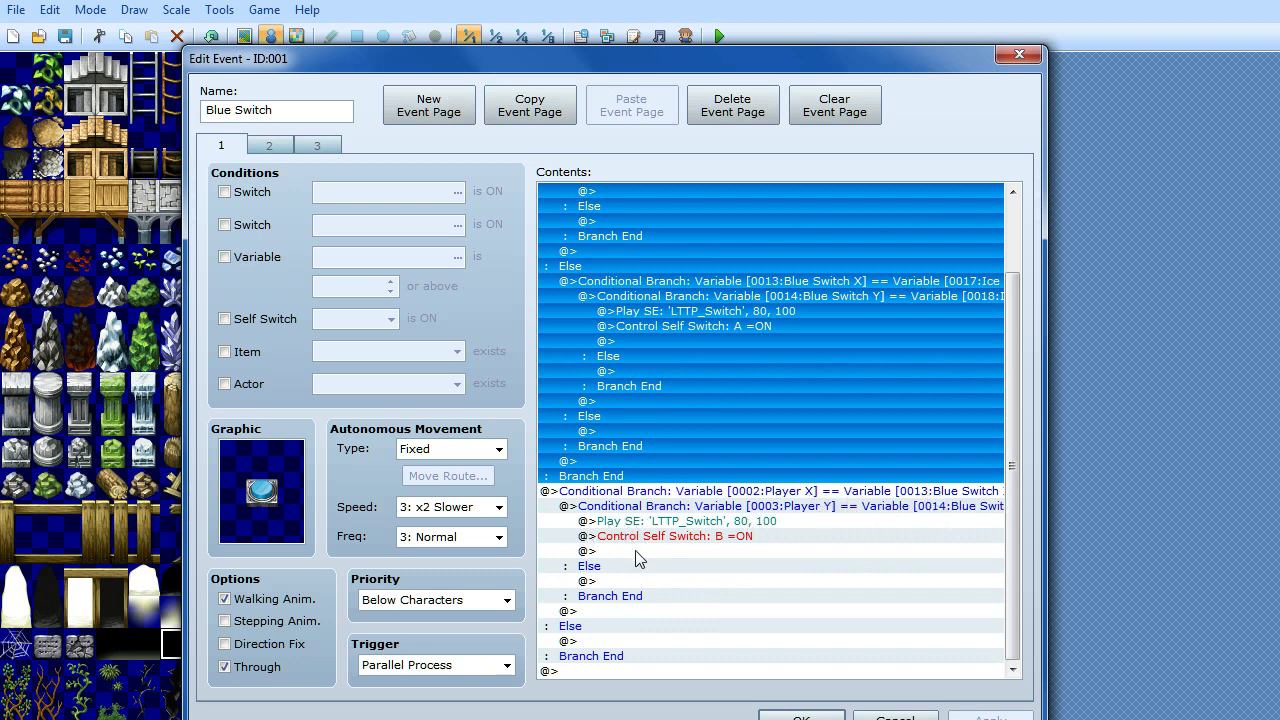
click(707, 523)
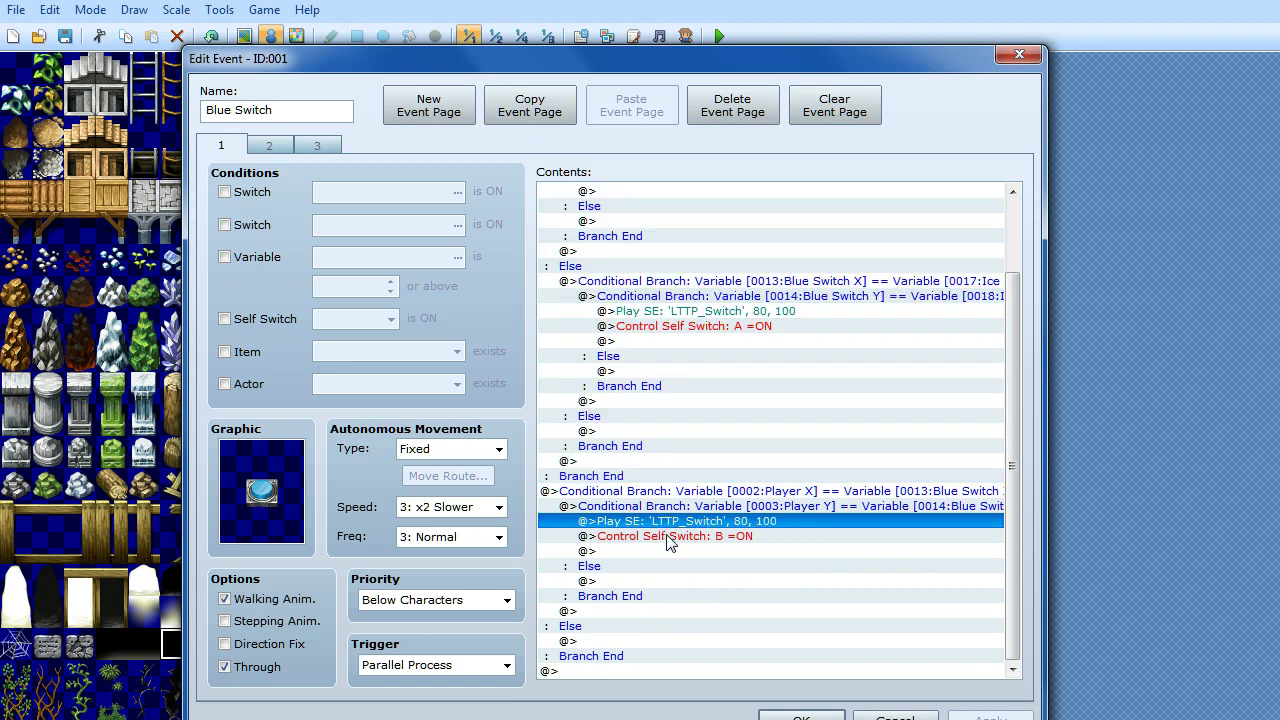
click(712, 540)
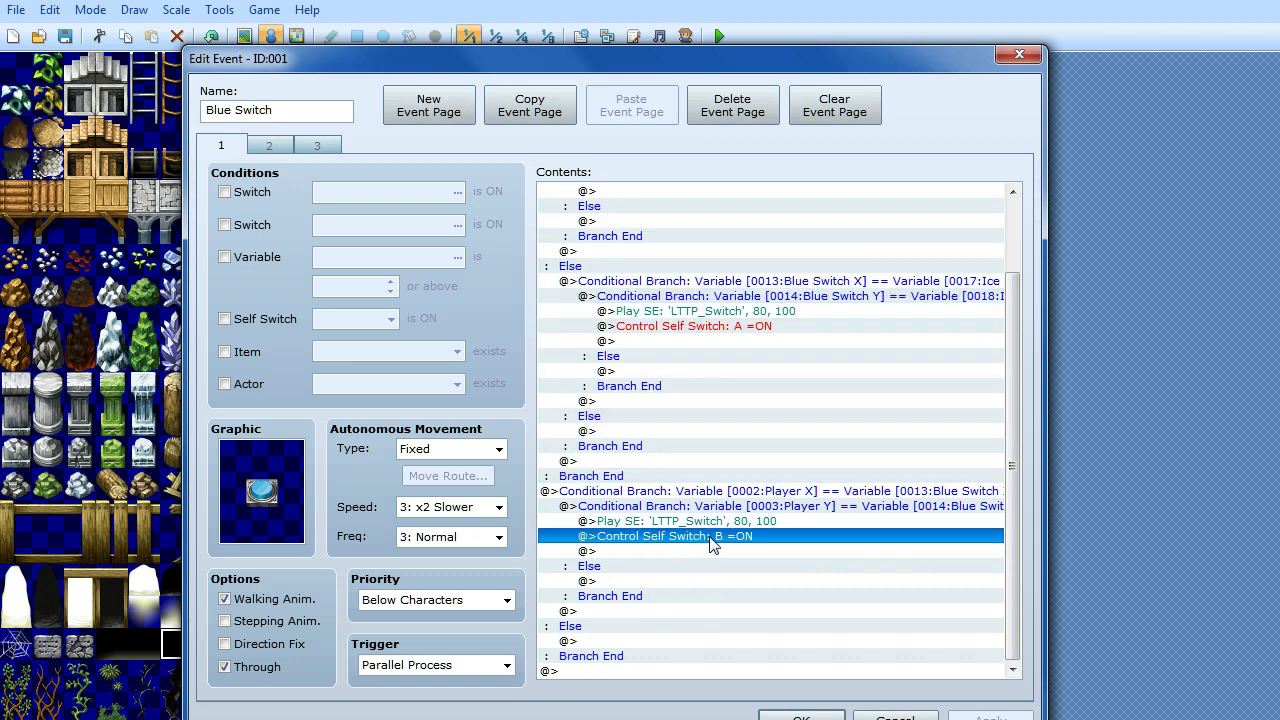
Review the Blue Switch event's page 3 reset commands, then close it unchanged from page 1.
click(317, 147)
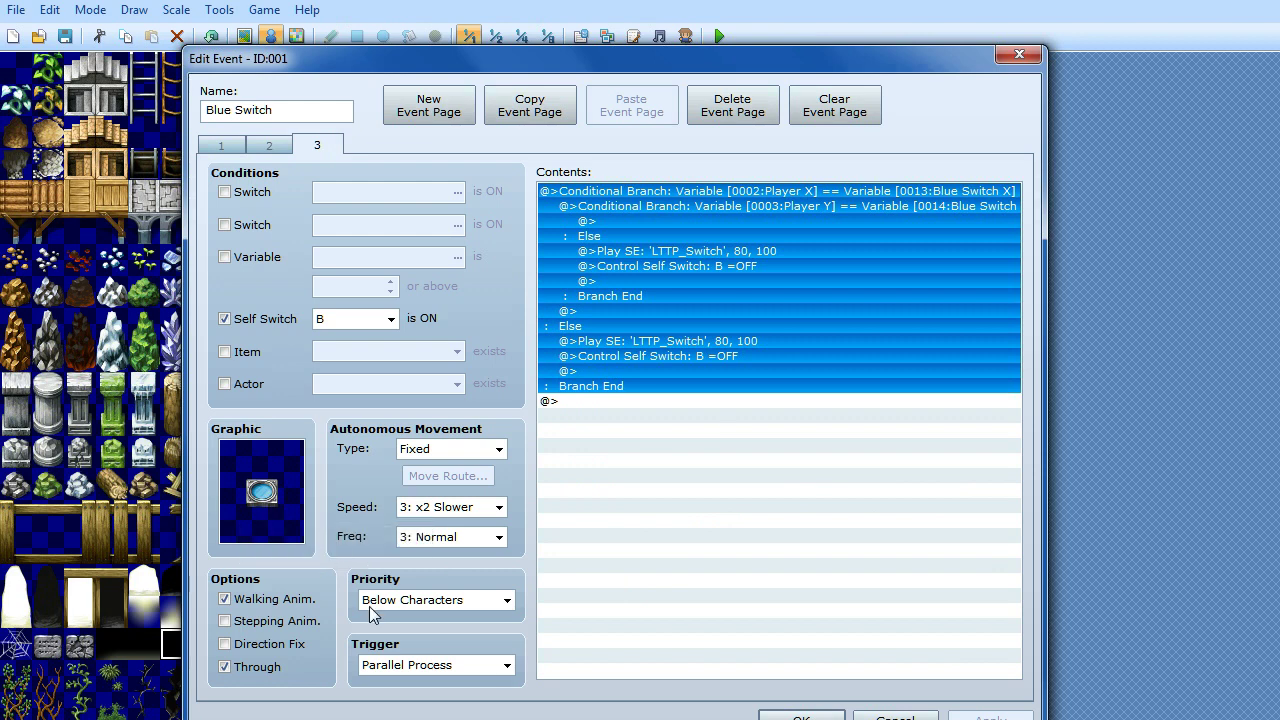
click(607, 549)
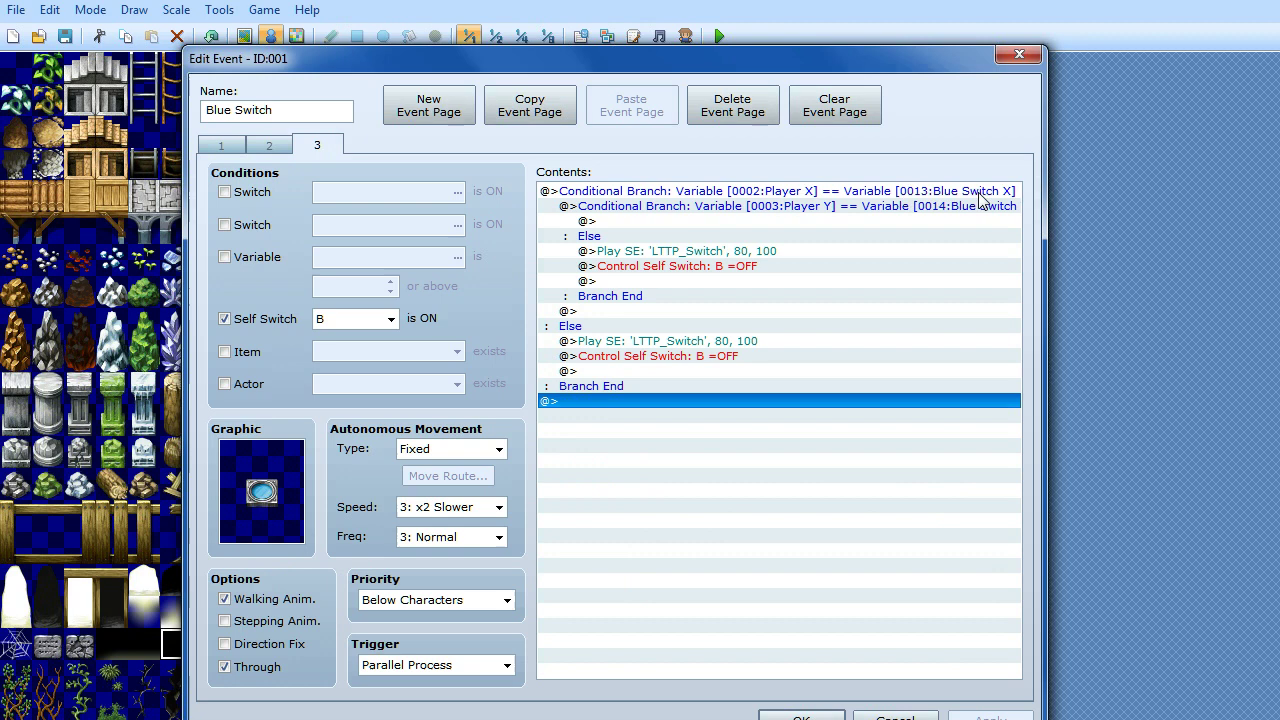
drag(732, 66, 702, 67)
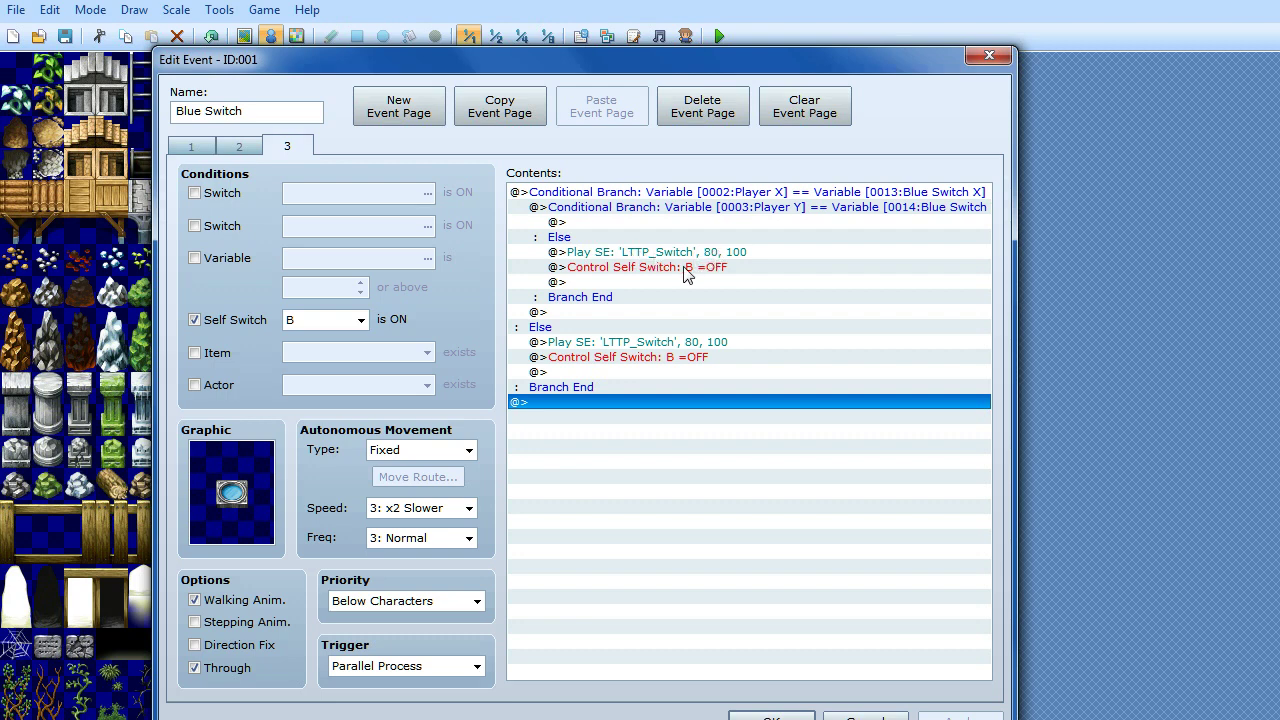
click(190, 150)
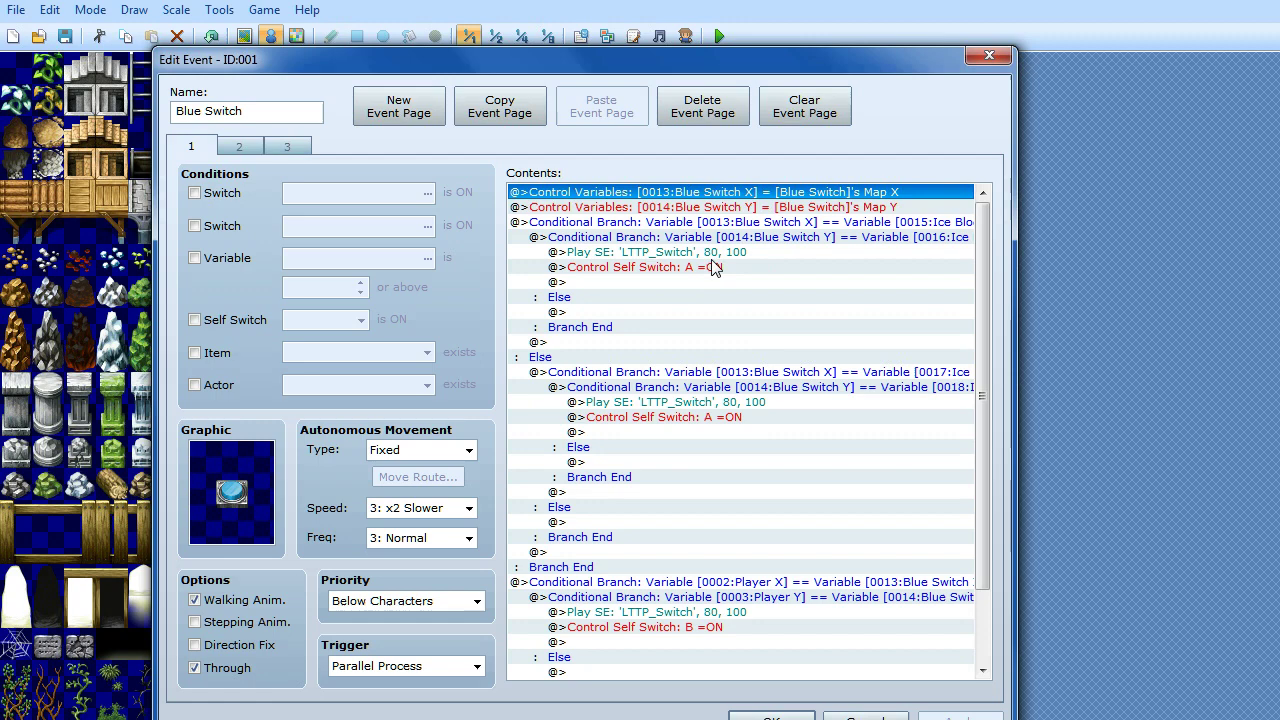
click(770, 718)
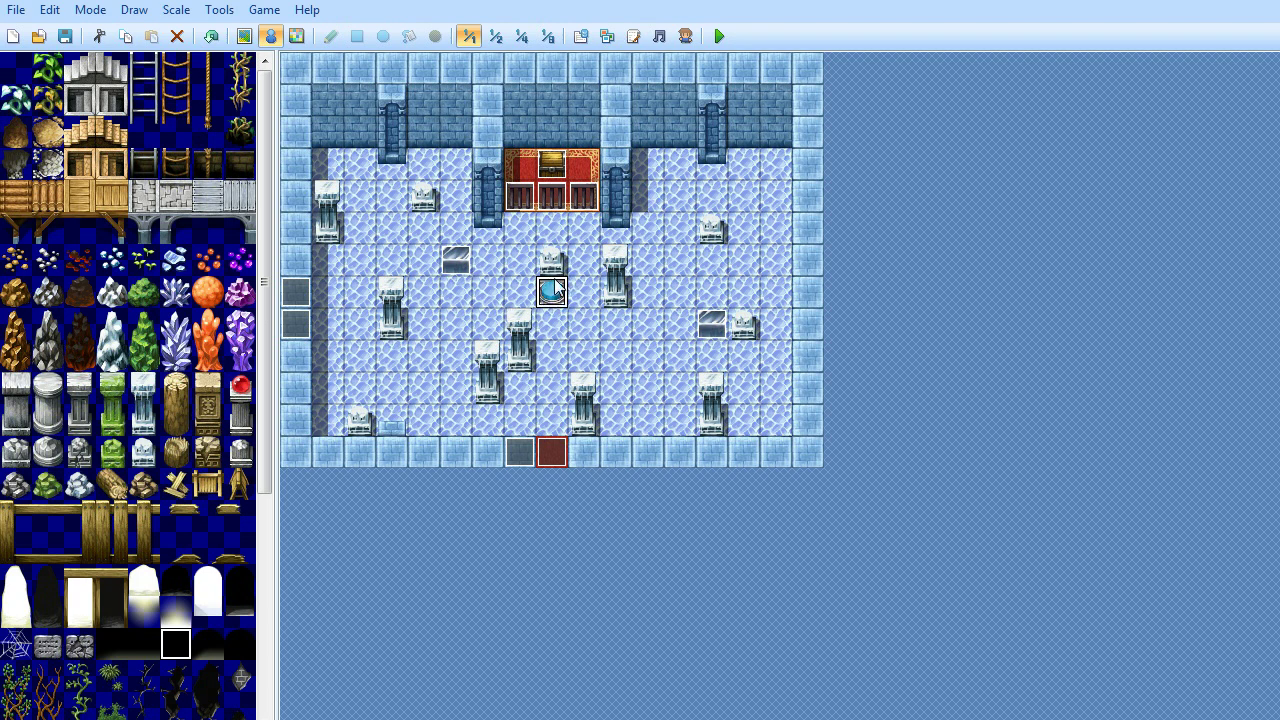
Open the Gate event and review page 1's switch position checks, LTTP_Secret sound and self switch B line.
right_click(522, 195)
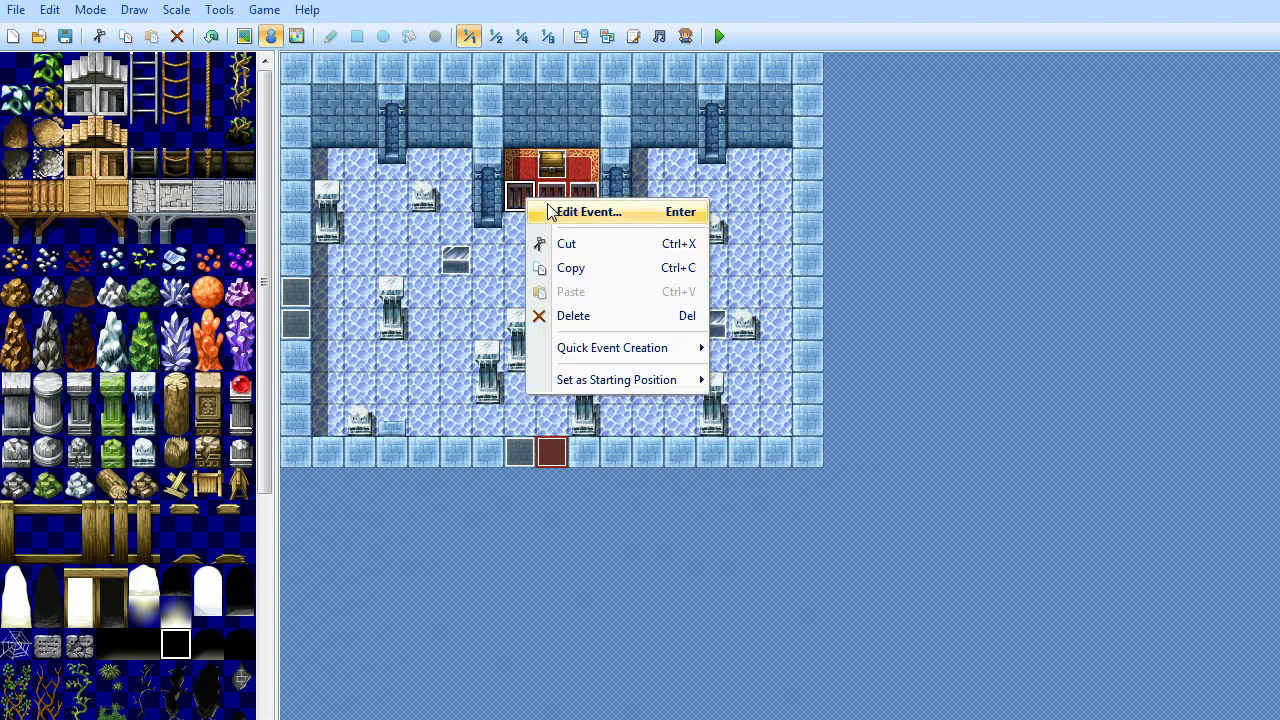
click(548, 206)
drag(633, 170, 287, 76)
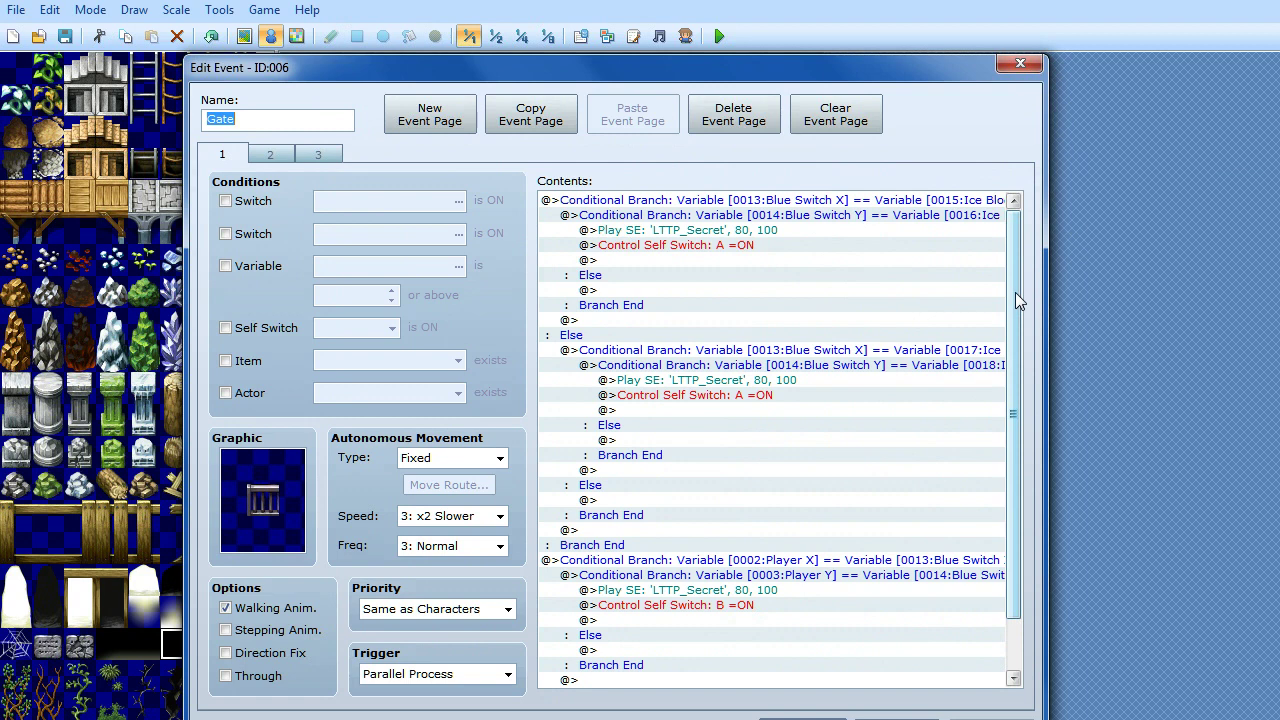
click(708, 200)
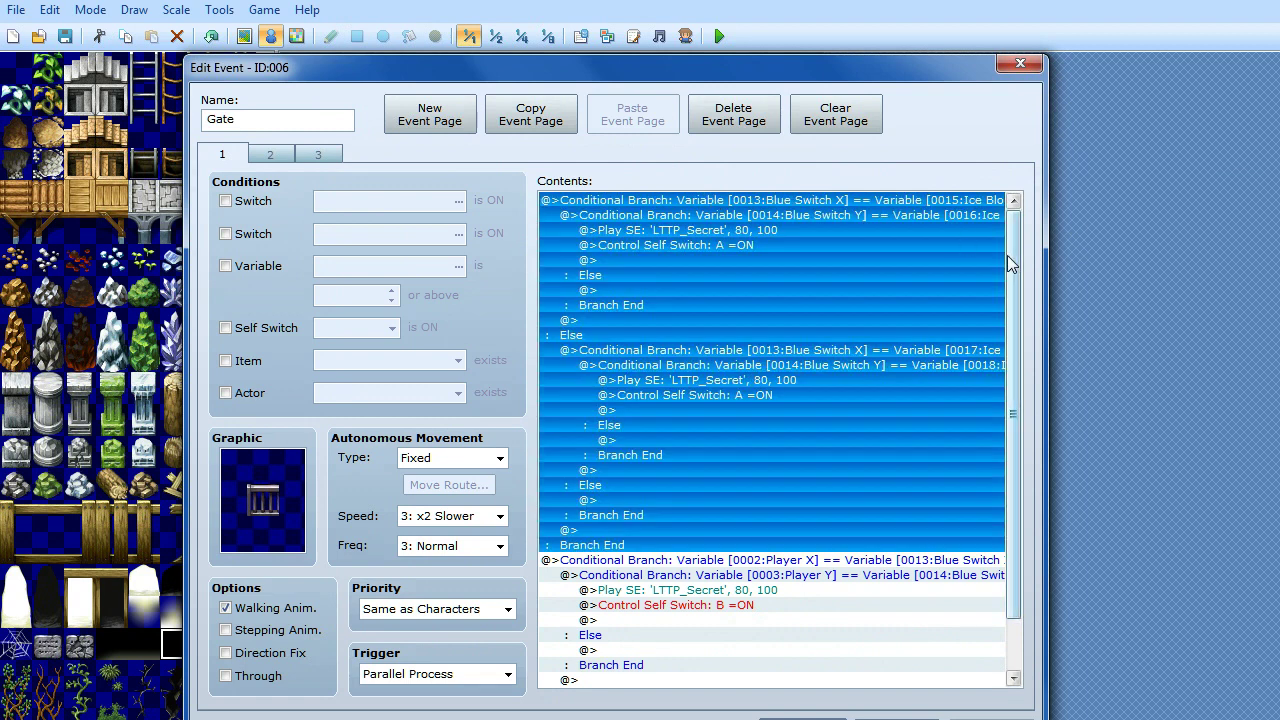
scroll(1010, 285, down, 2)
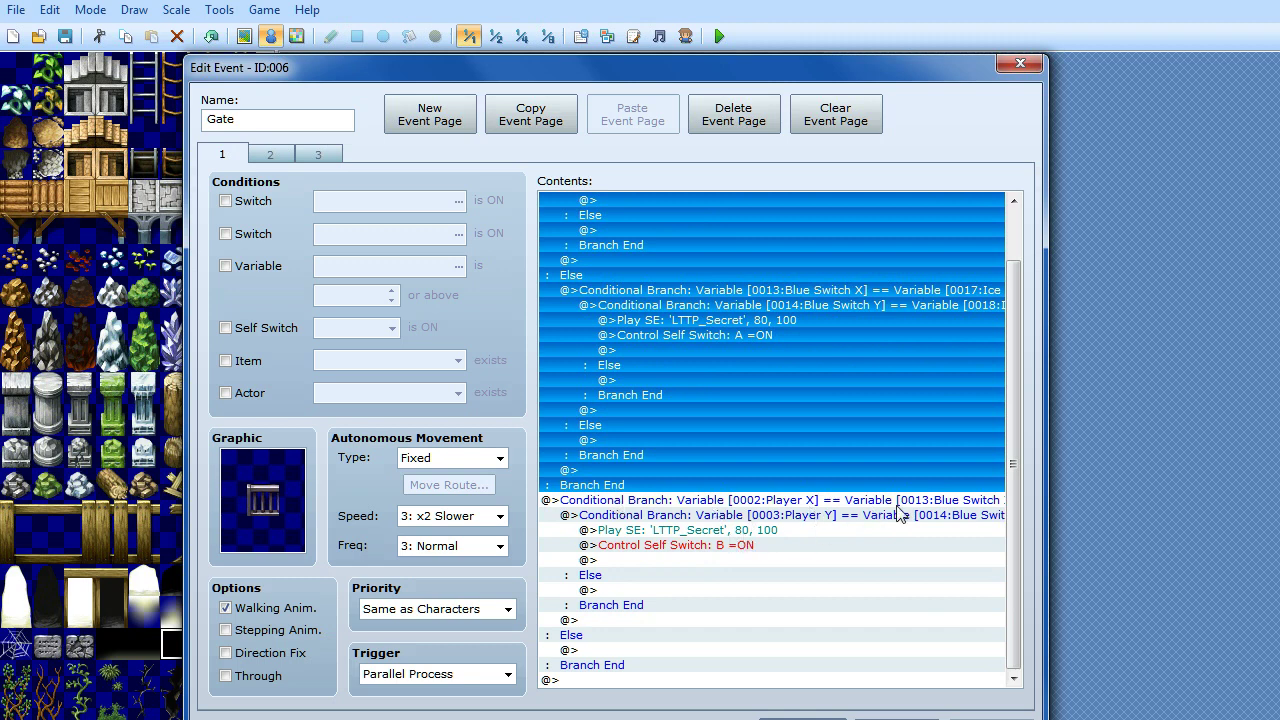
click(640, 531)
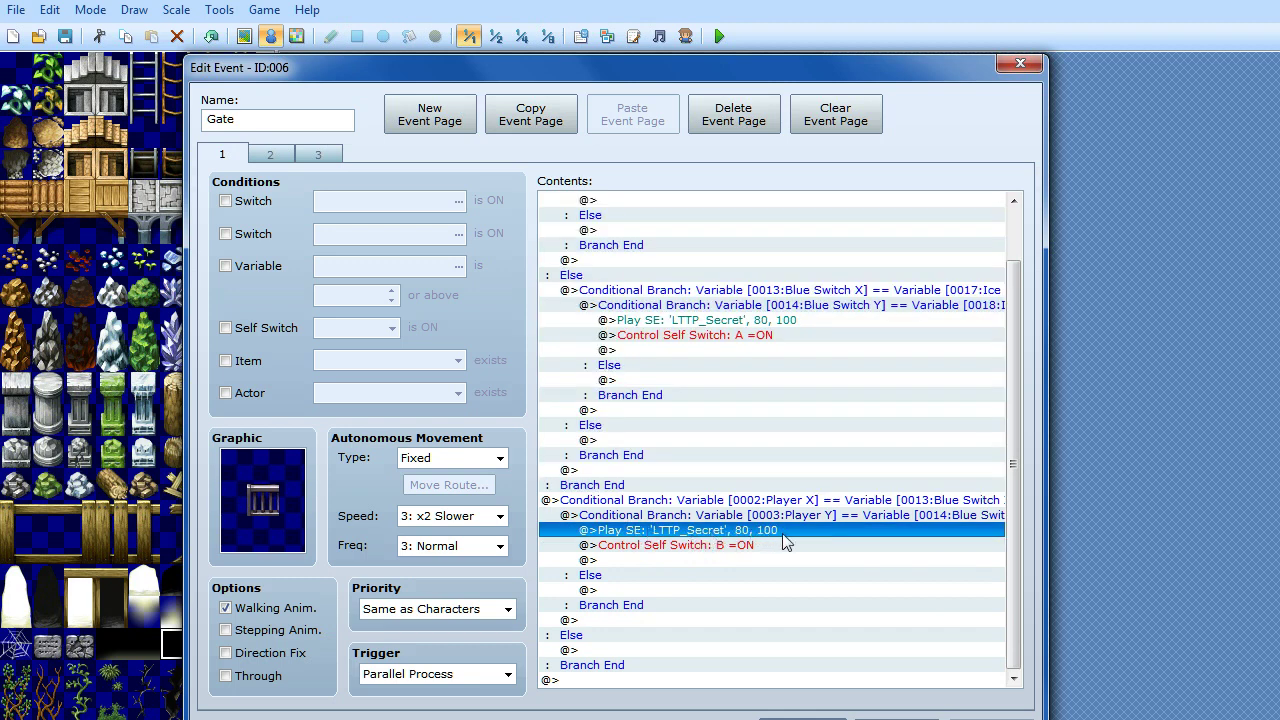
click(668, 548)
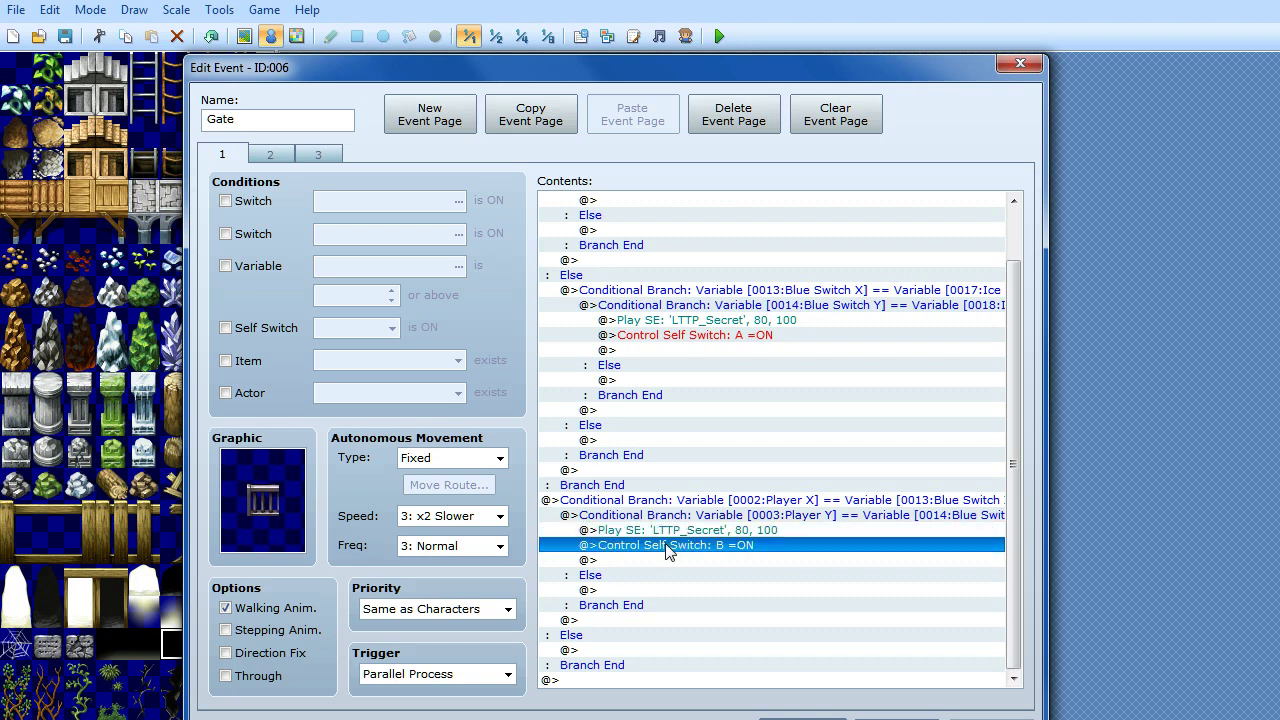
Compare the Gate event's pages 3 and 1, then close the editor unchanged.
click(317, 154)
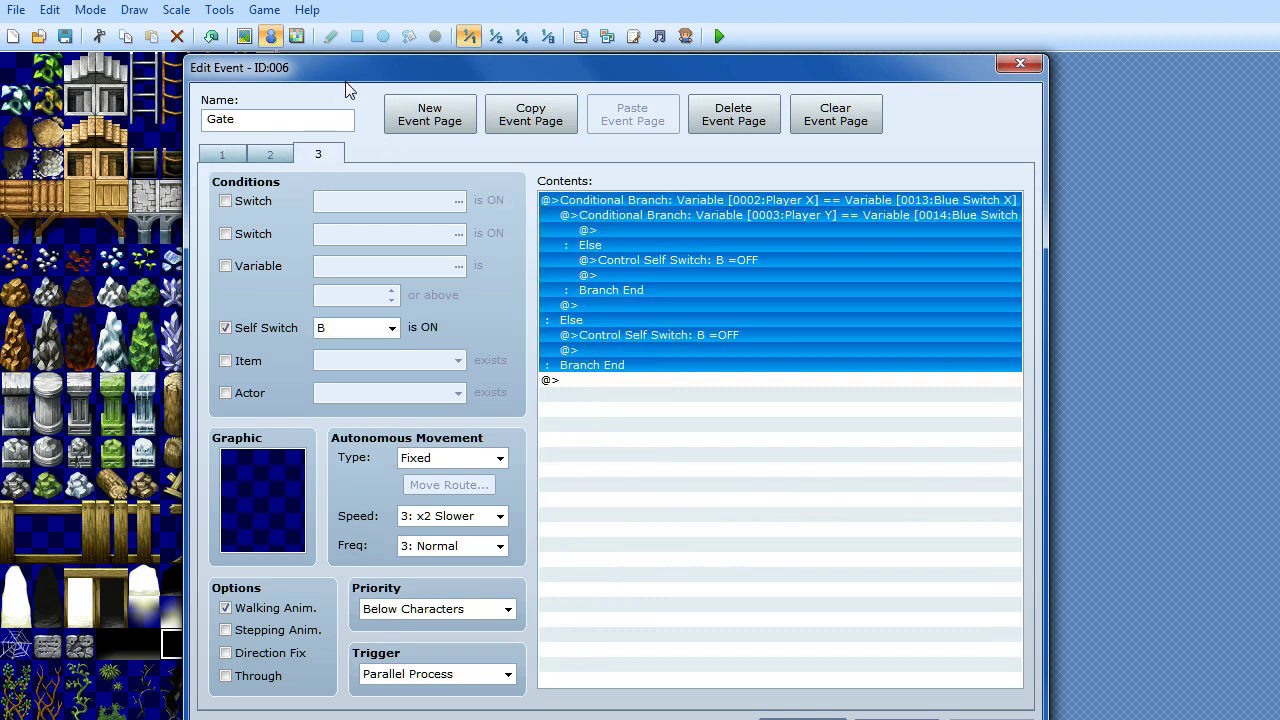
drag(352, 63, 316, 61)
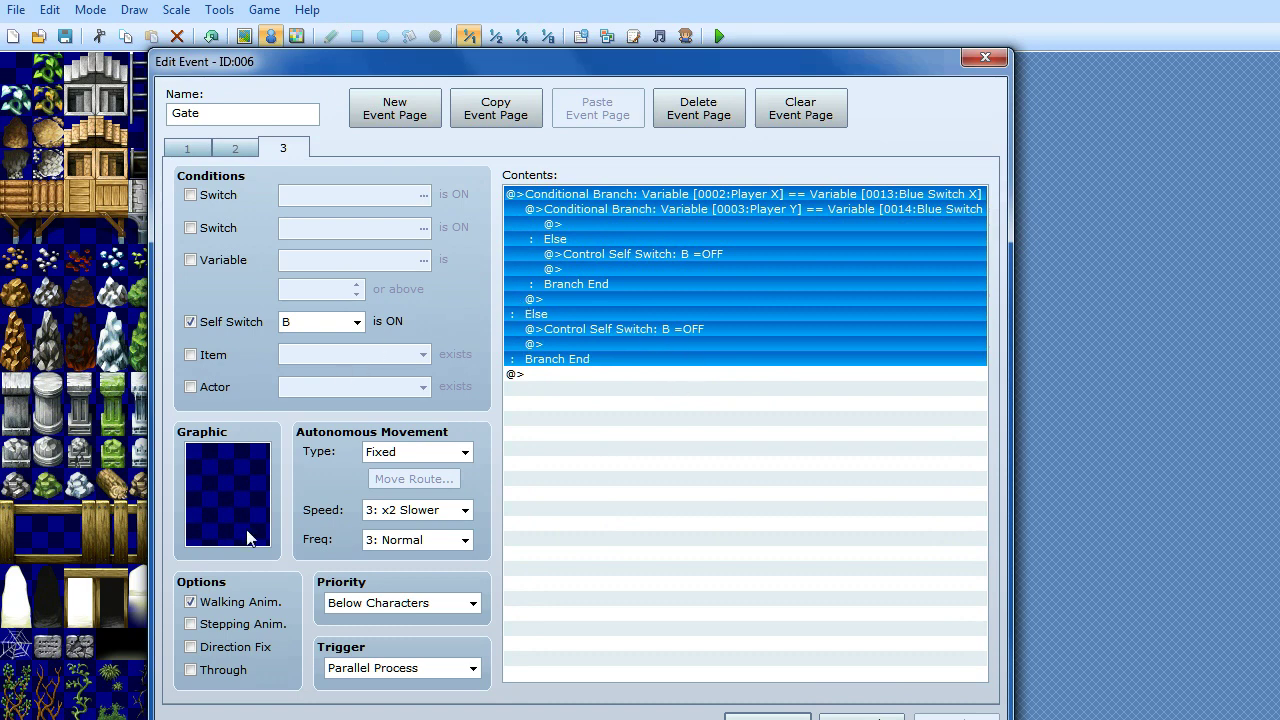
click(699, 408)
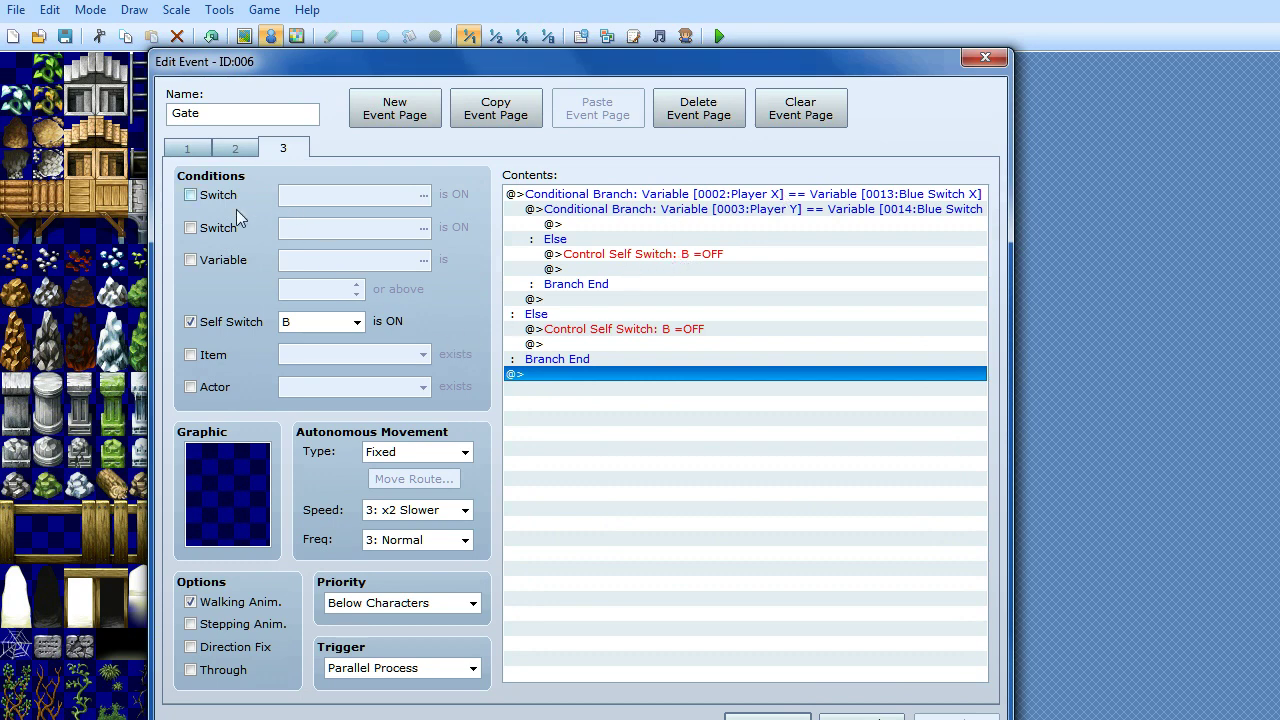
click(188, 150)
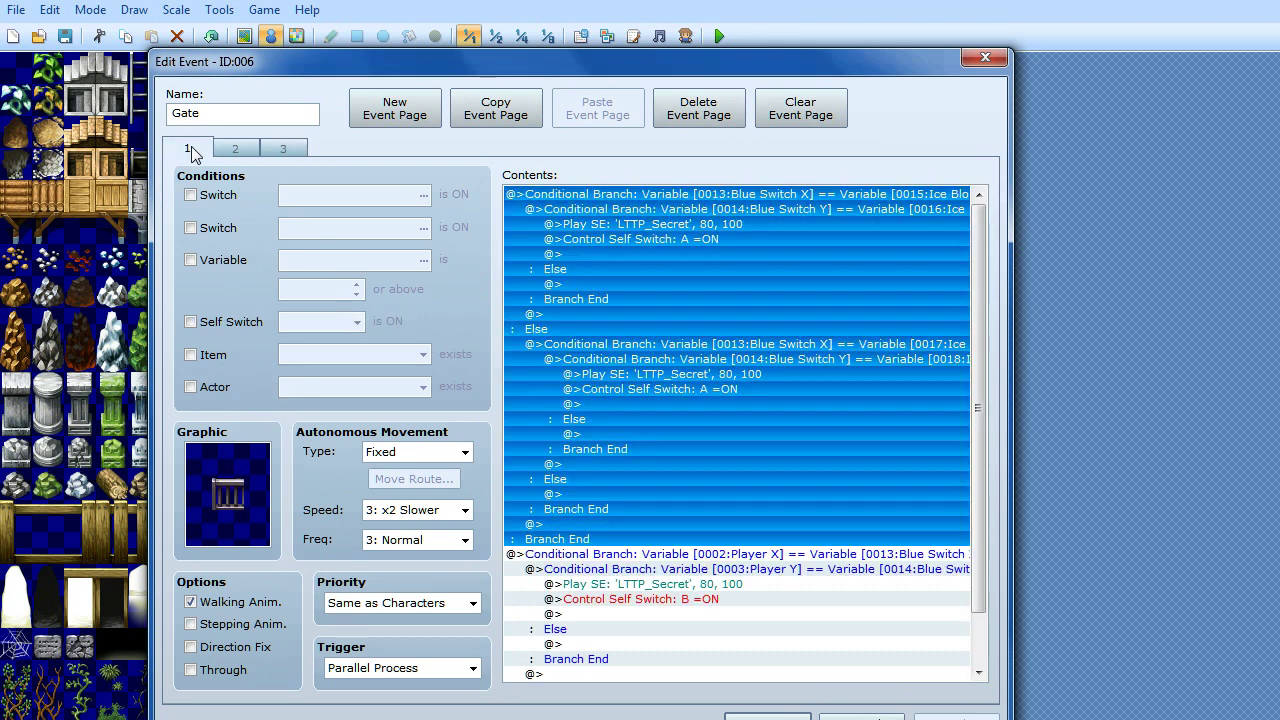
click(302, 152)
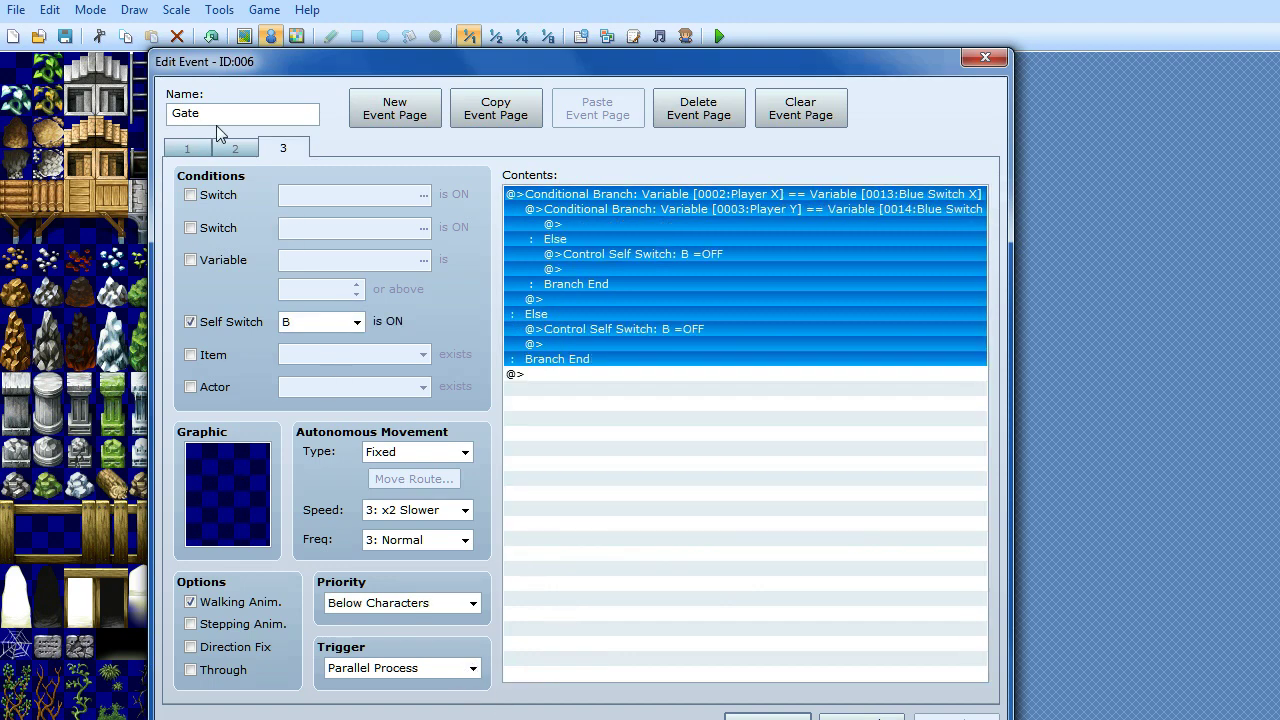
click(767, 716)
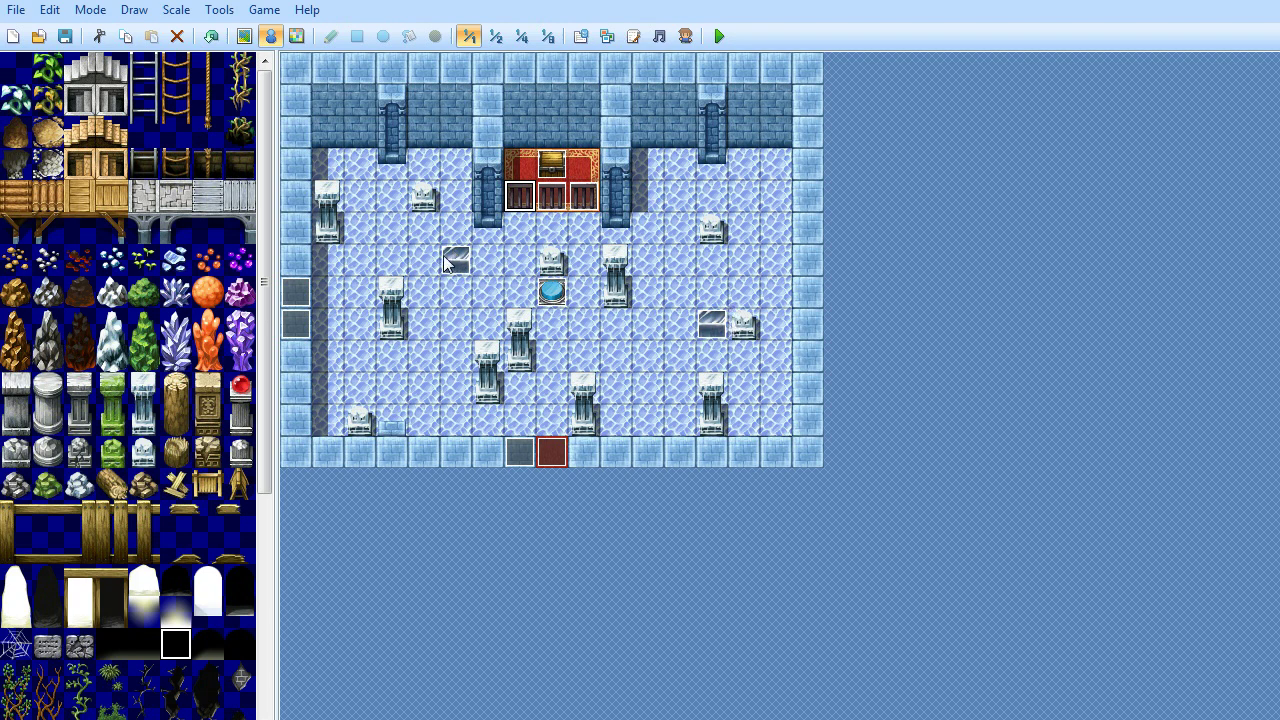
right_click(450, 260)
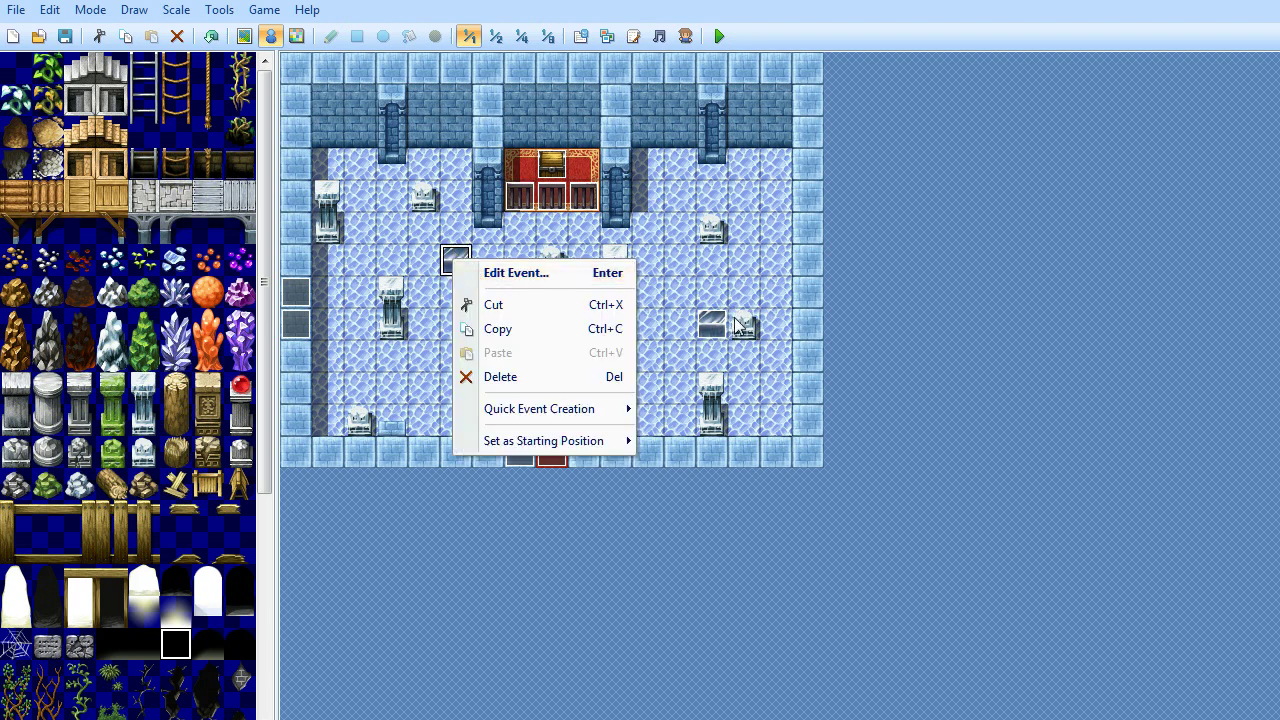
click(713, 318)
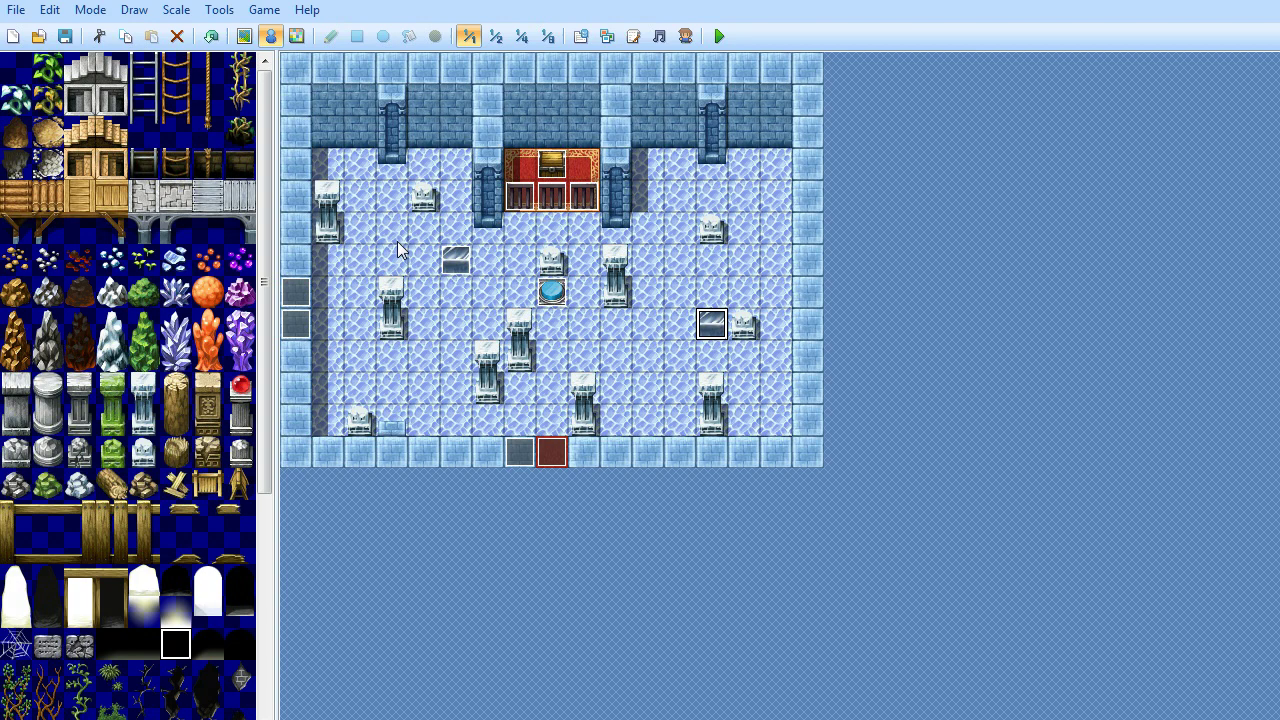
click(295, 295)
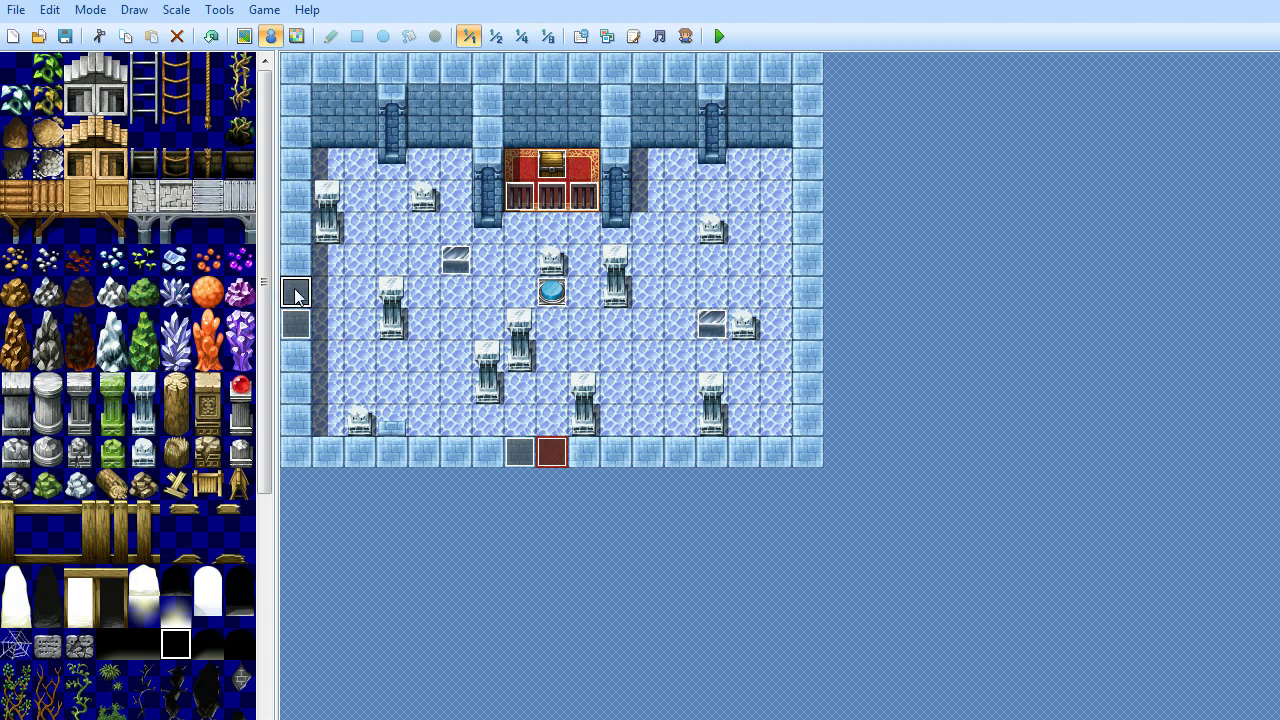
right_click(295, 295)
click(330, 300)
drag(660, 178, 359, 73)
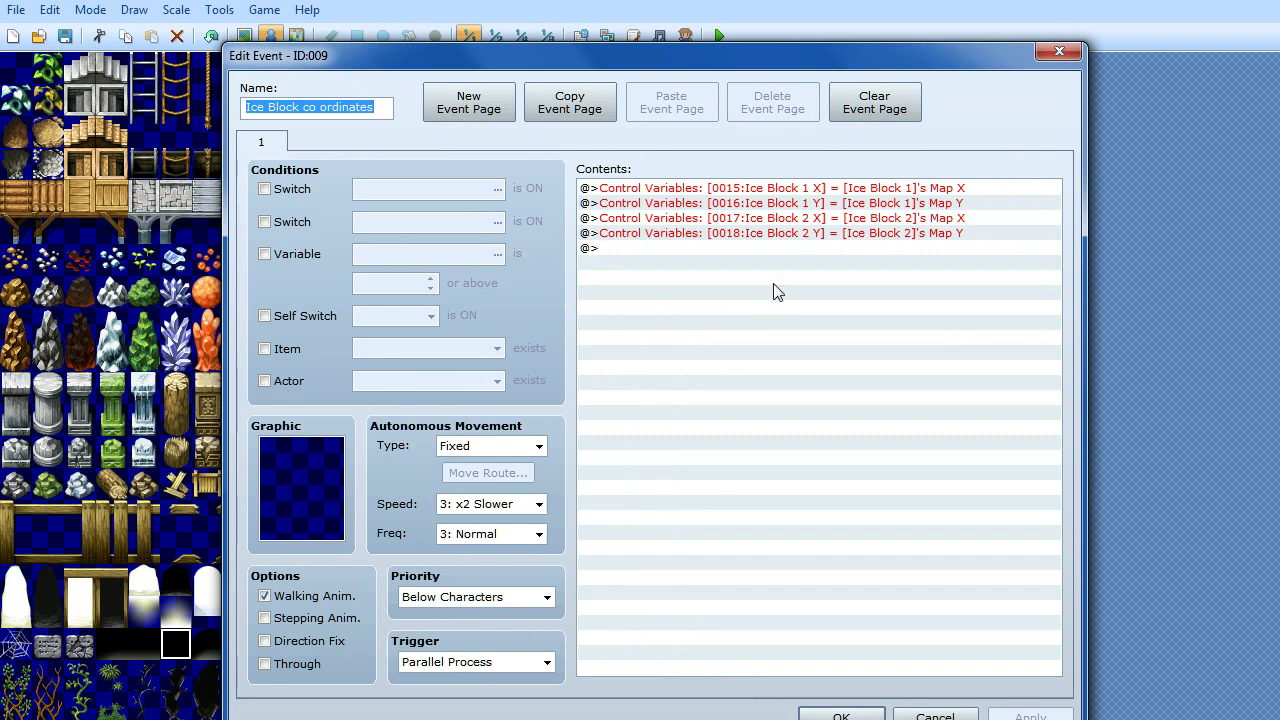
click(778, 291)
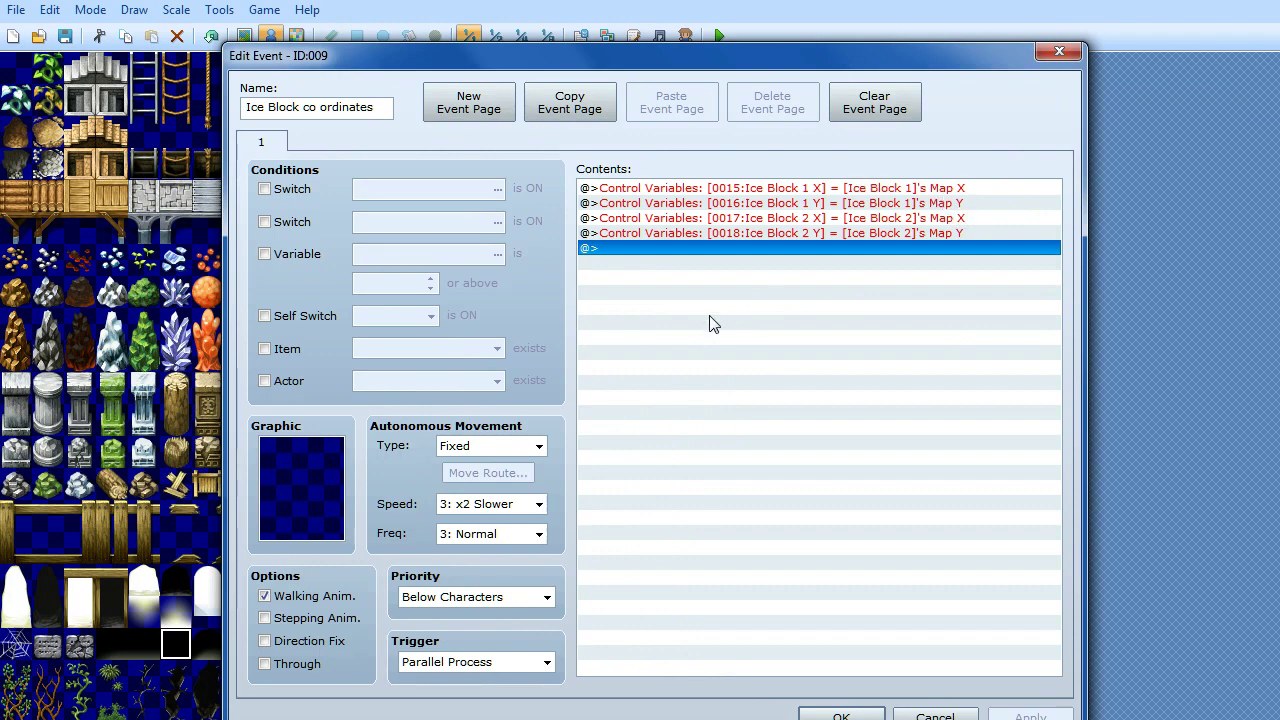
click(841, 716)
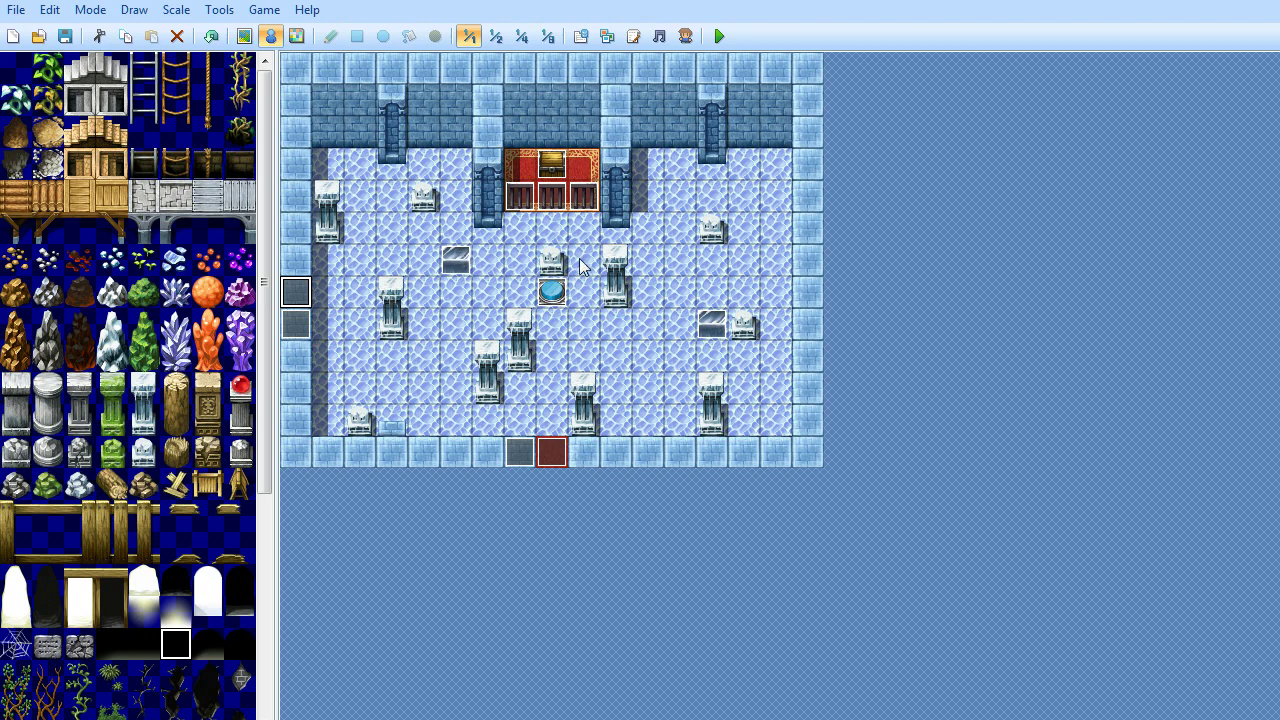
Open Ice Block 1, keep its ice block graphic, and select its Set Move Route command.
right_click(455, 259)
click(481, 272)
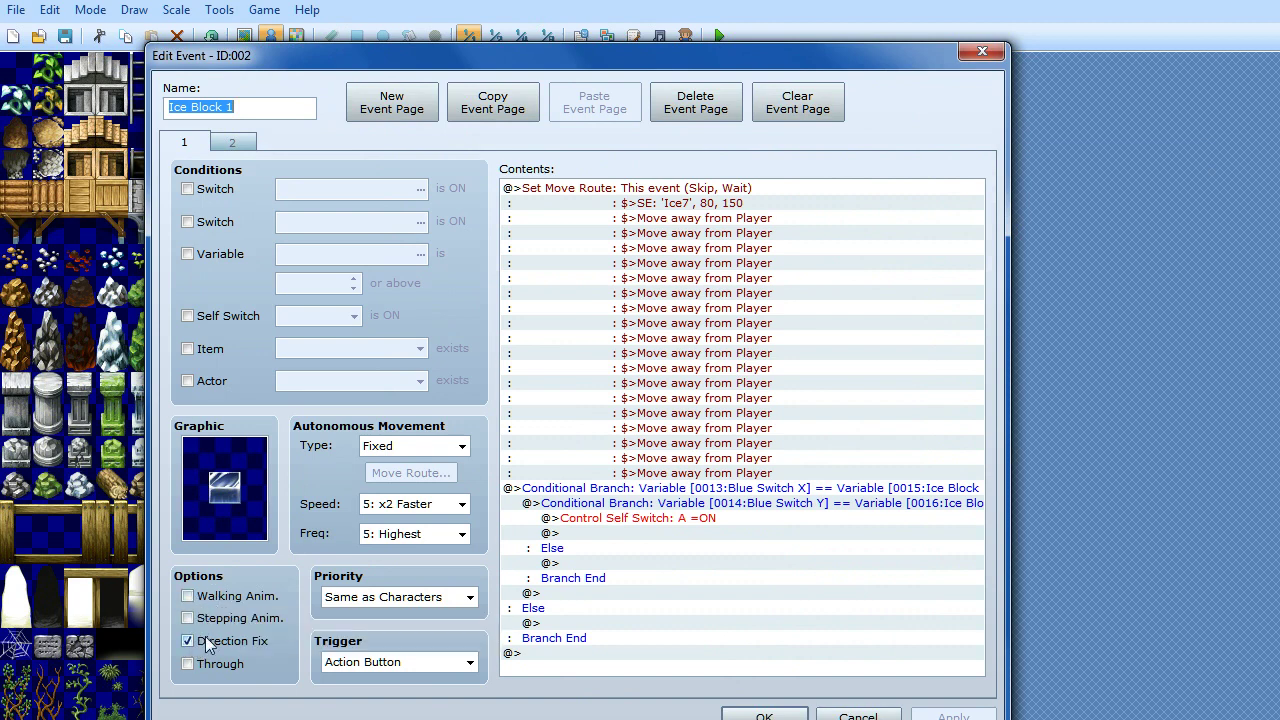
double_click(225, 500)
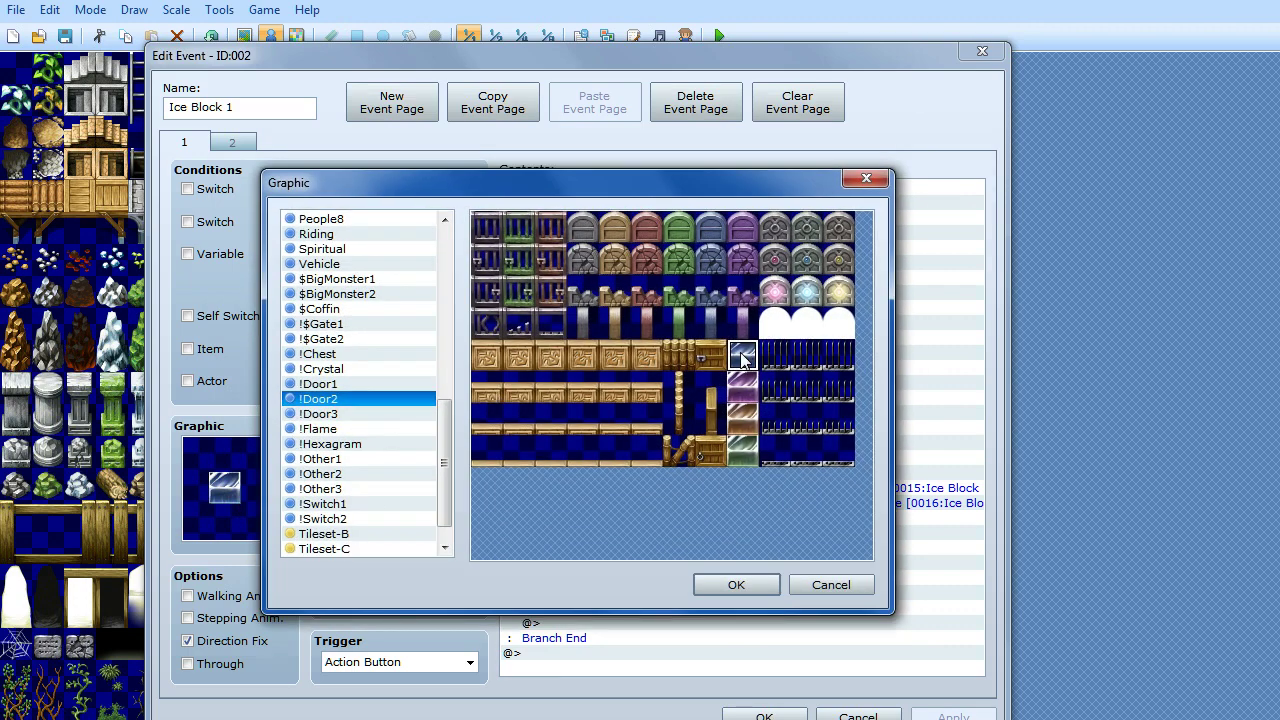
click(741, 585)
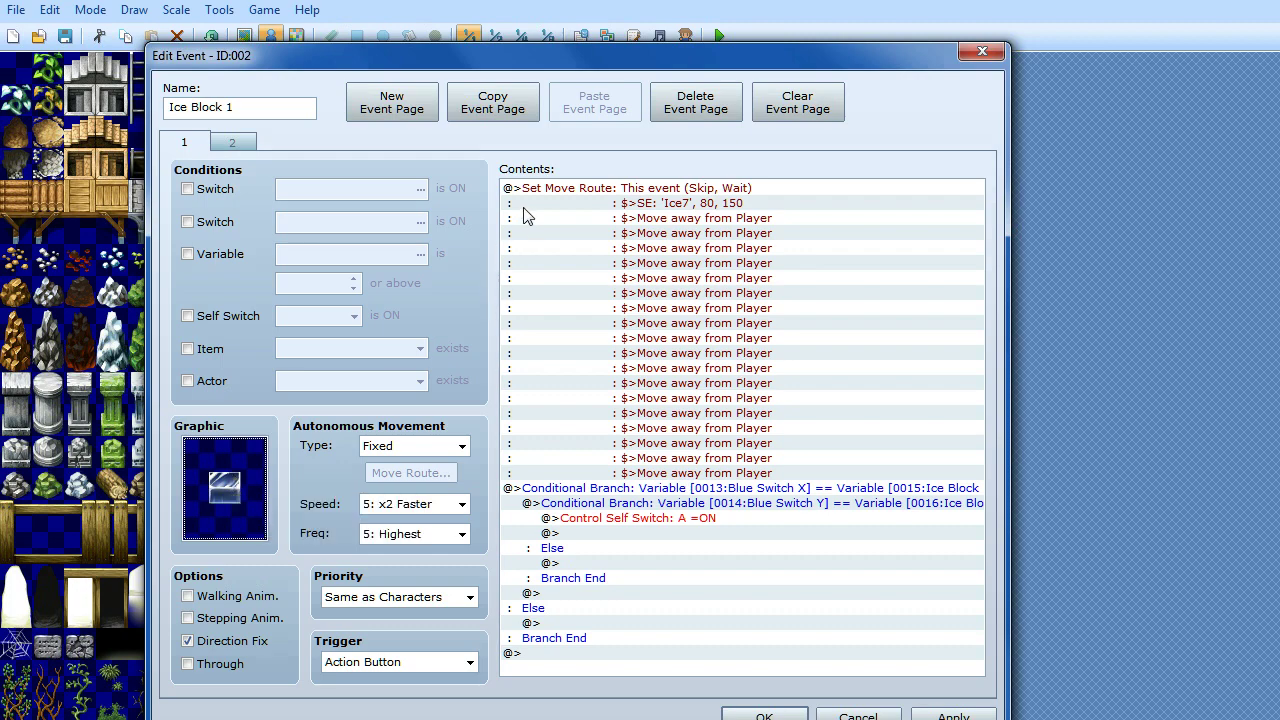
click(569, 185)
right_click(569, 183)
Review Ice Block 1's slide route: repeated steps away from player, skipping when blocked.
click(609, 214)
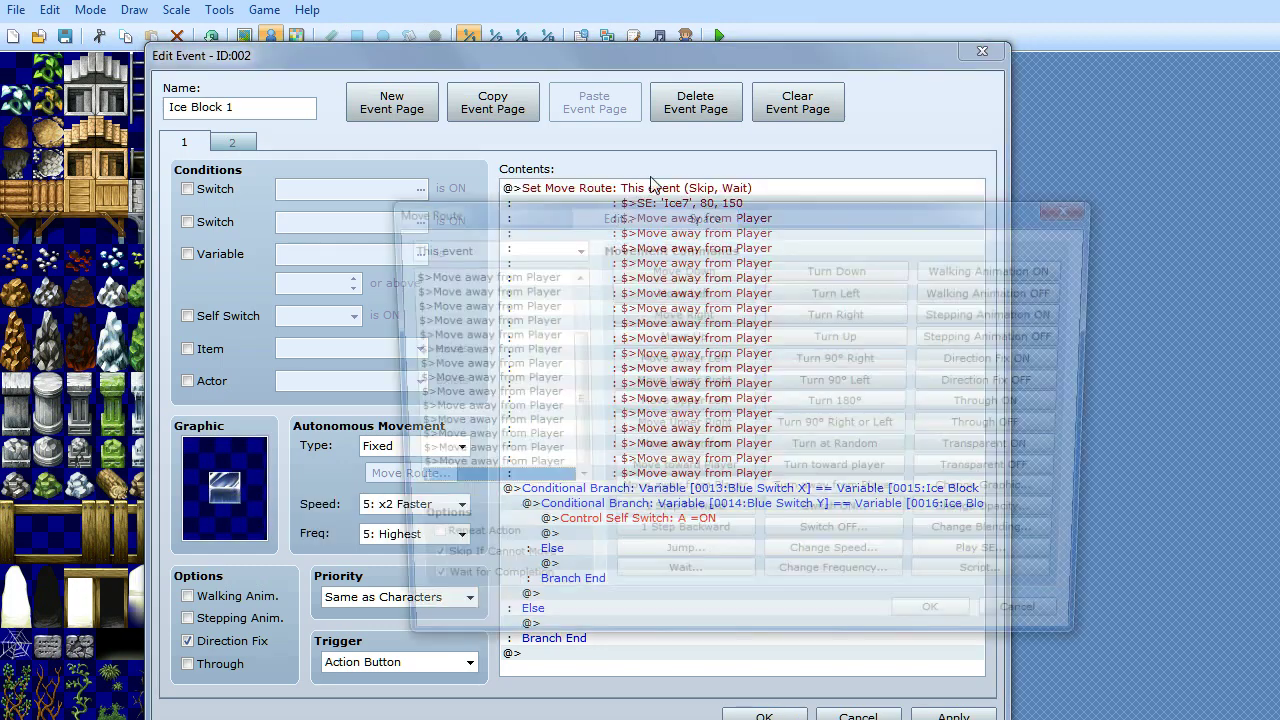
drag(665, 212, 602, 170)
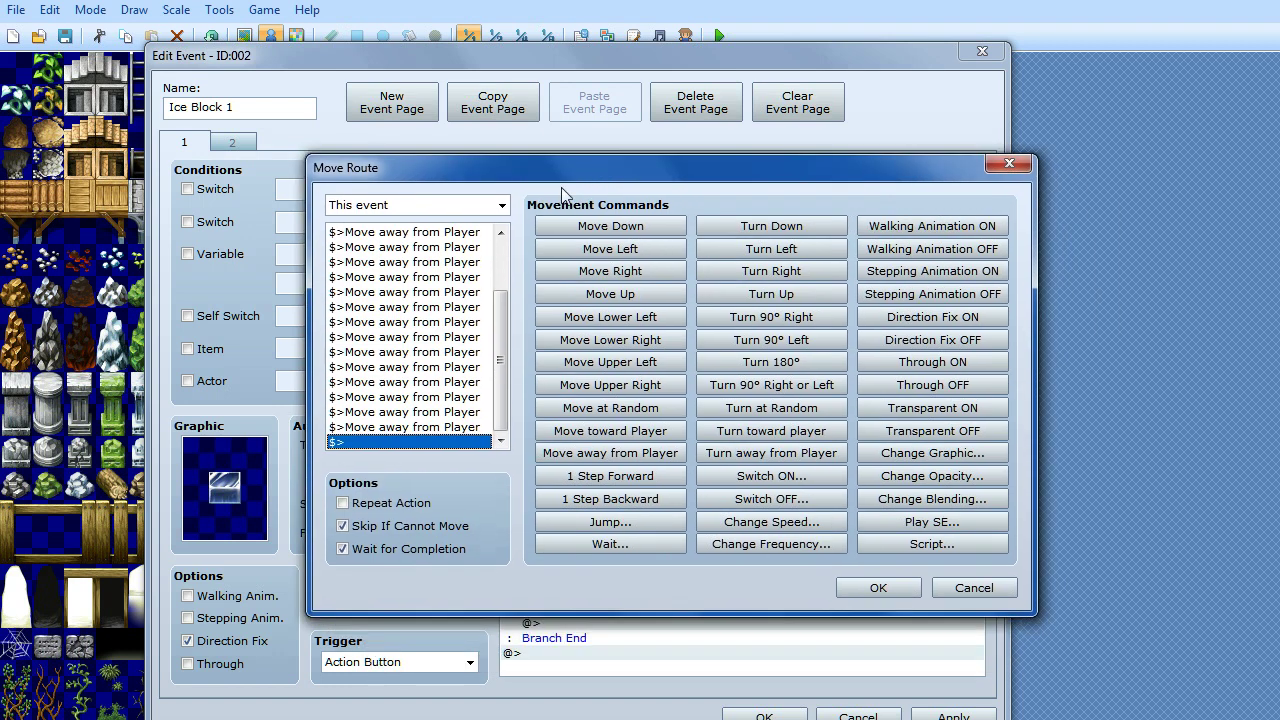
drag(503, 320, 503, 270)
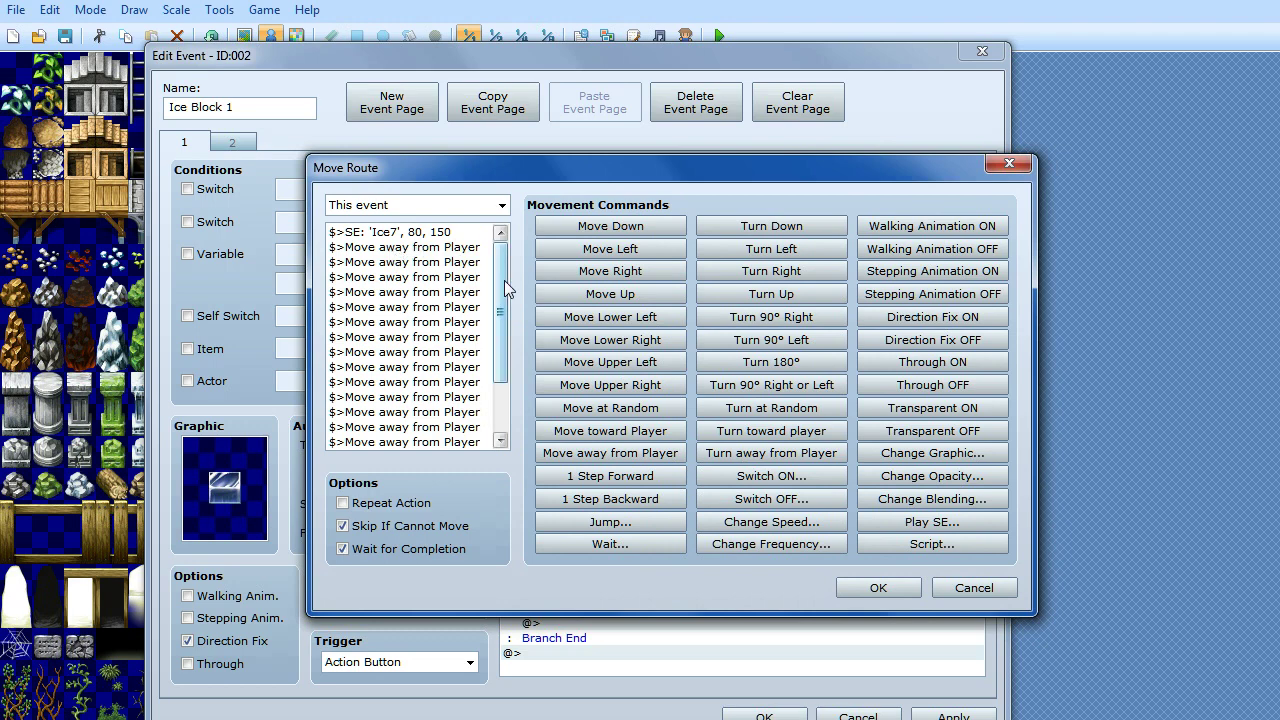
scroll(504, 280, down, 2)
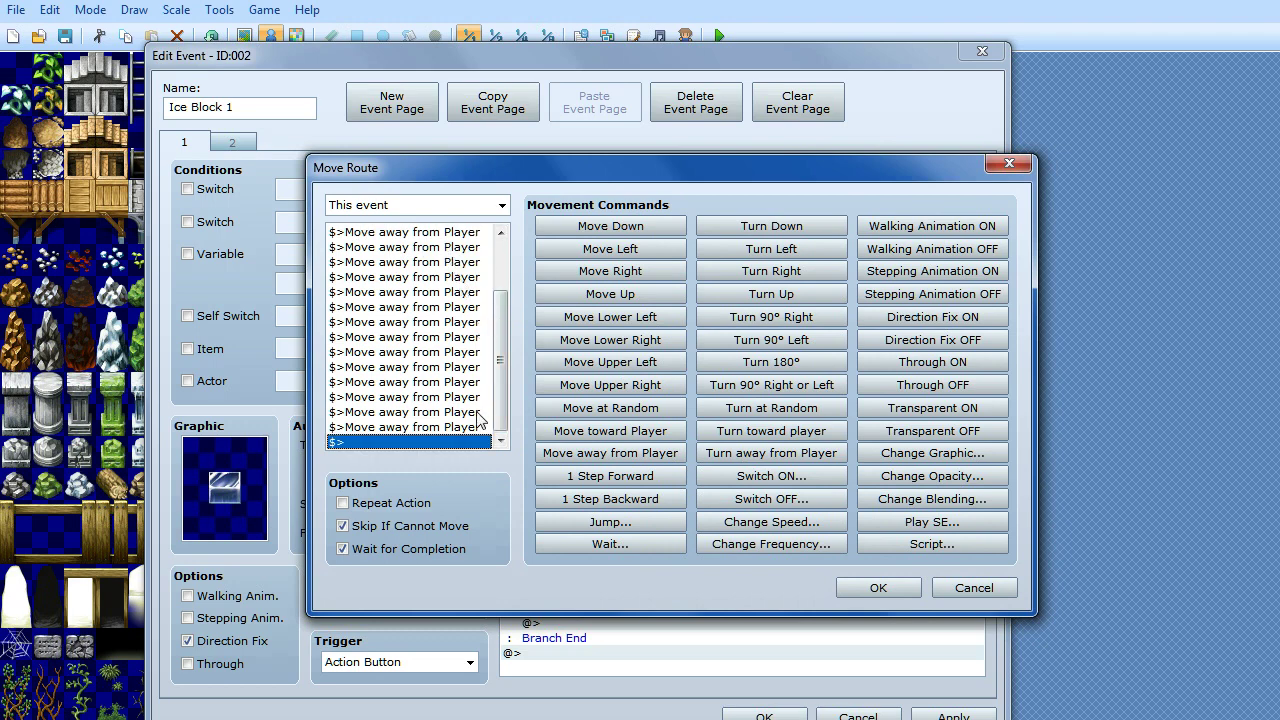
scroll(500, 328, up, 2)
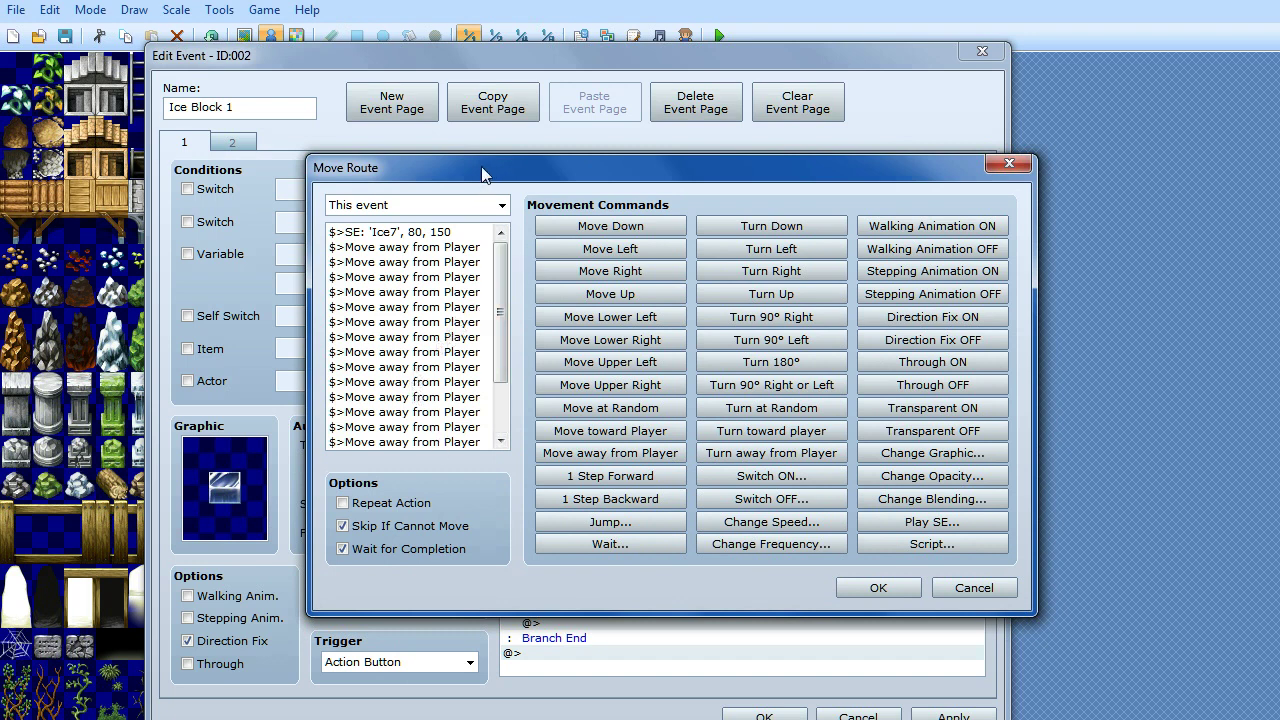
drag(494, 178, 427, 212)
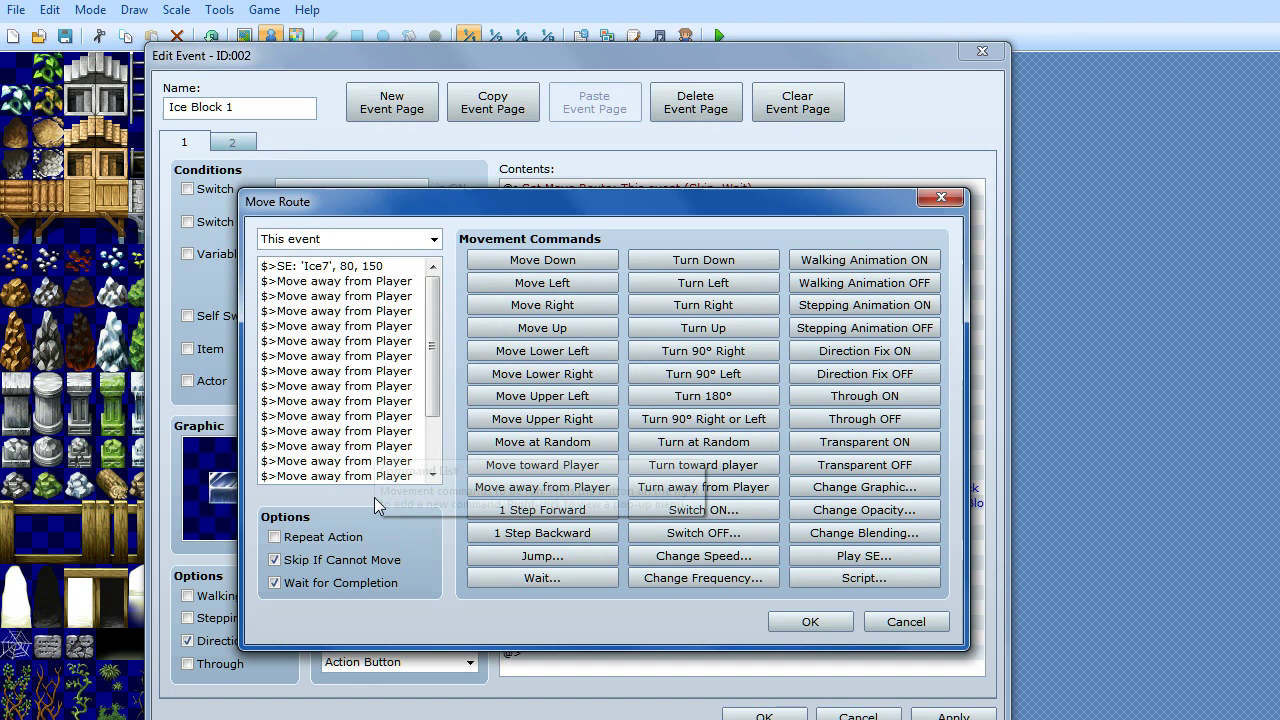
drag(436, 346, 435, 391)
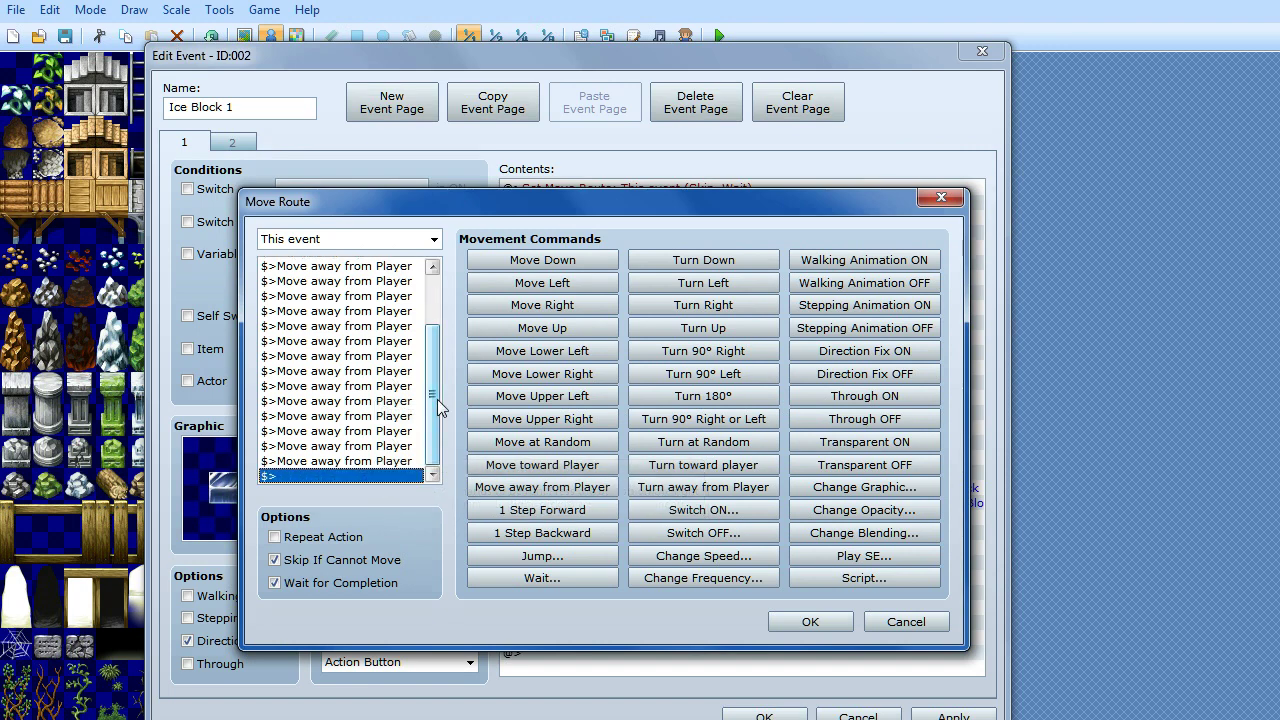
click(276, 582)
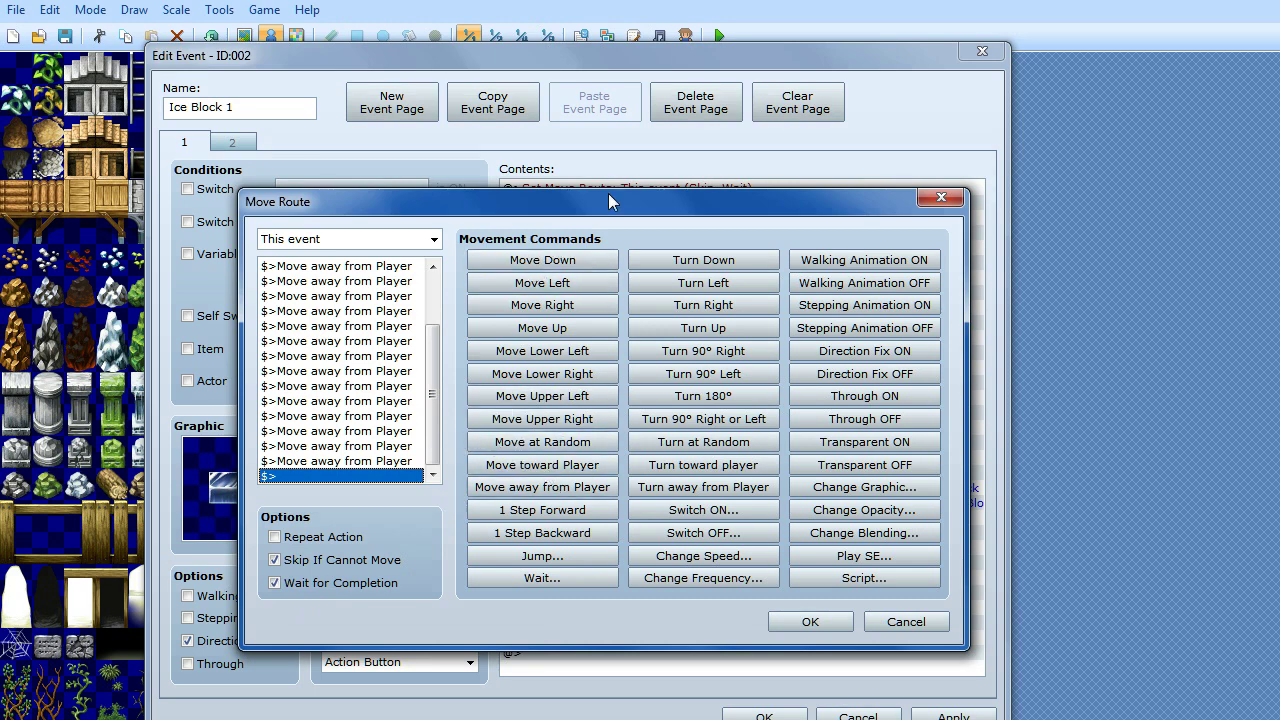
drag(611, 202, 671, 160)
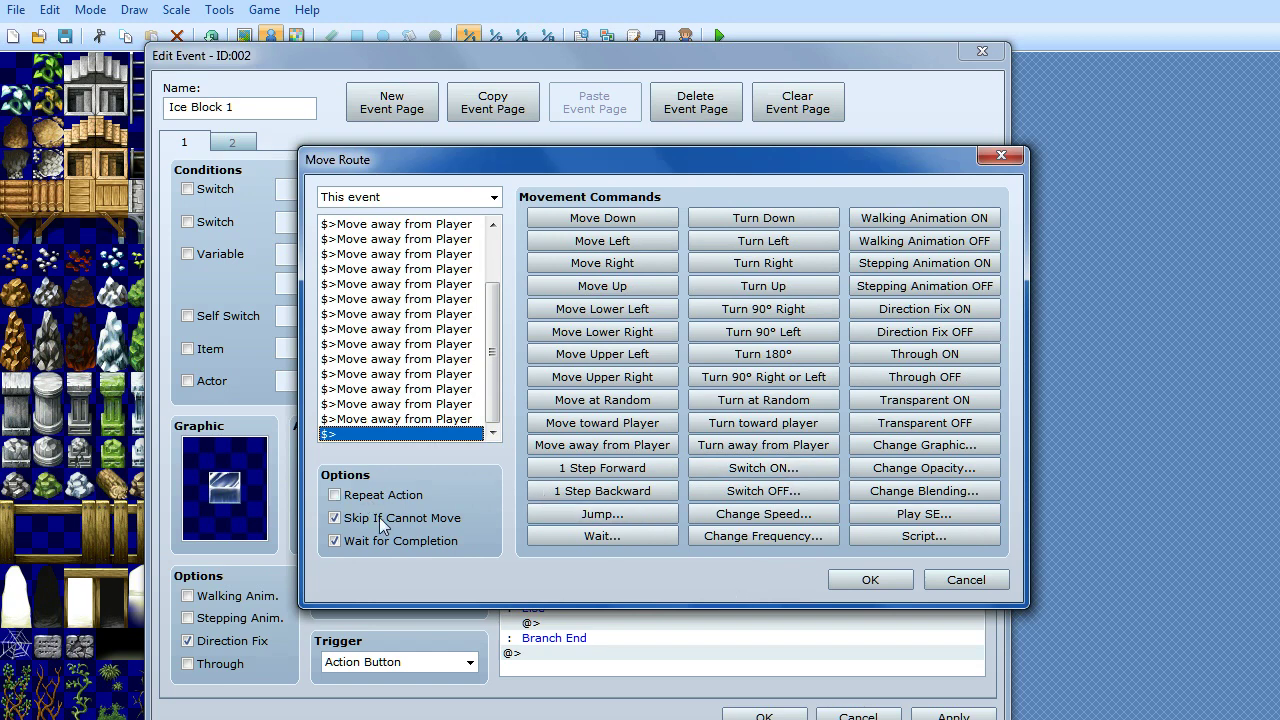
Close the move route and inspect Ice Block 1's nested switch-position conditional branches.
click(866, 580)
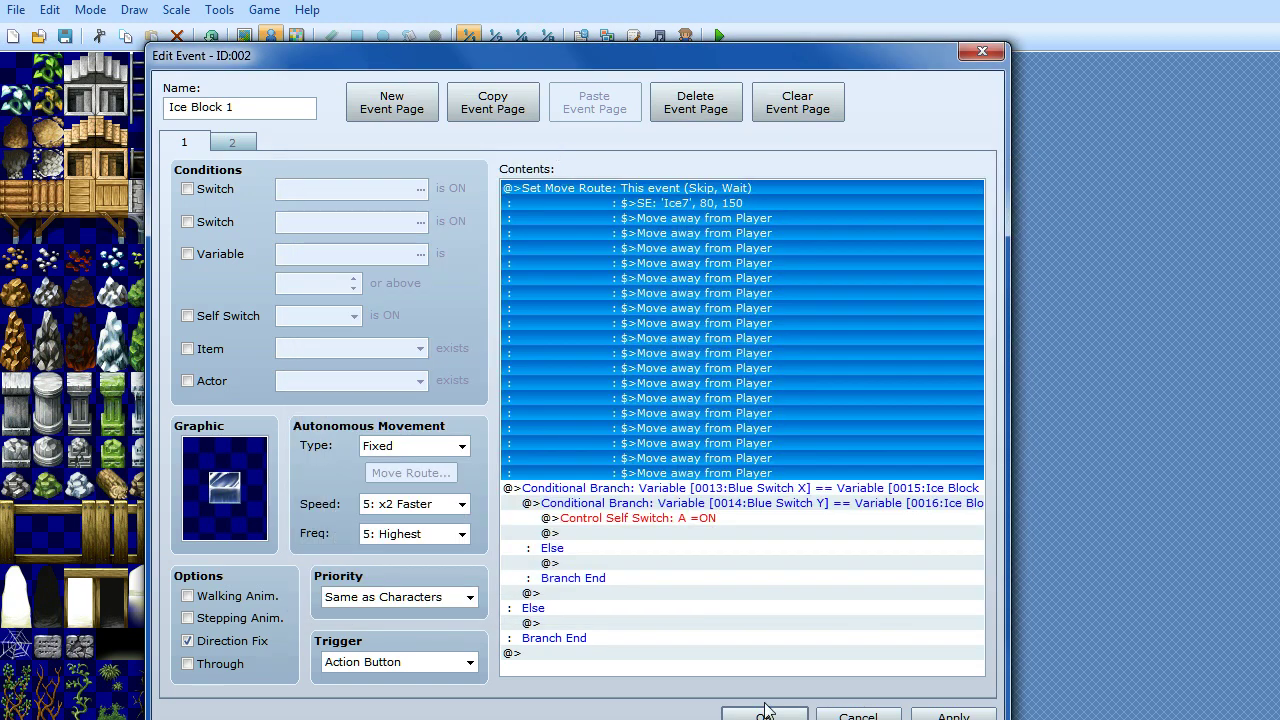
click(686, 593)
click(766, 488)
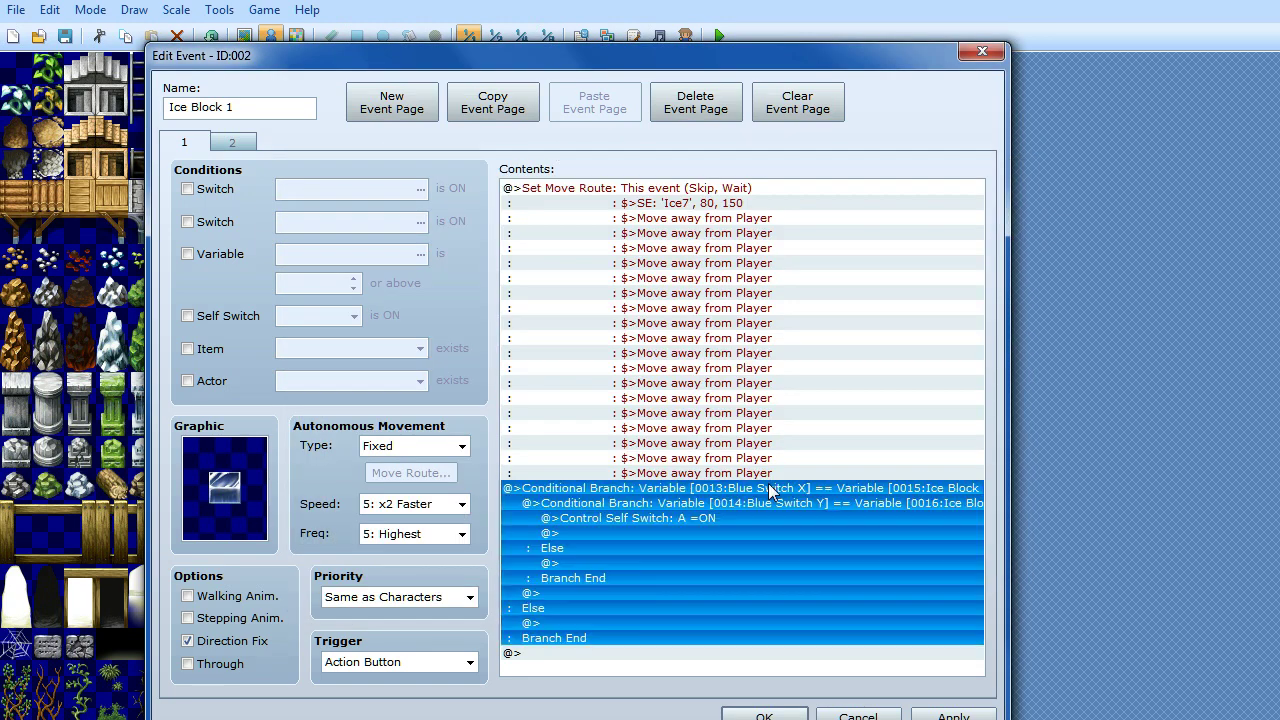
mouse_move(580, 57)
mouse_down()
mouse_move(495, 15)
mouse_move(518, 47)
mouse_up()
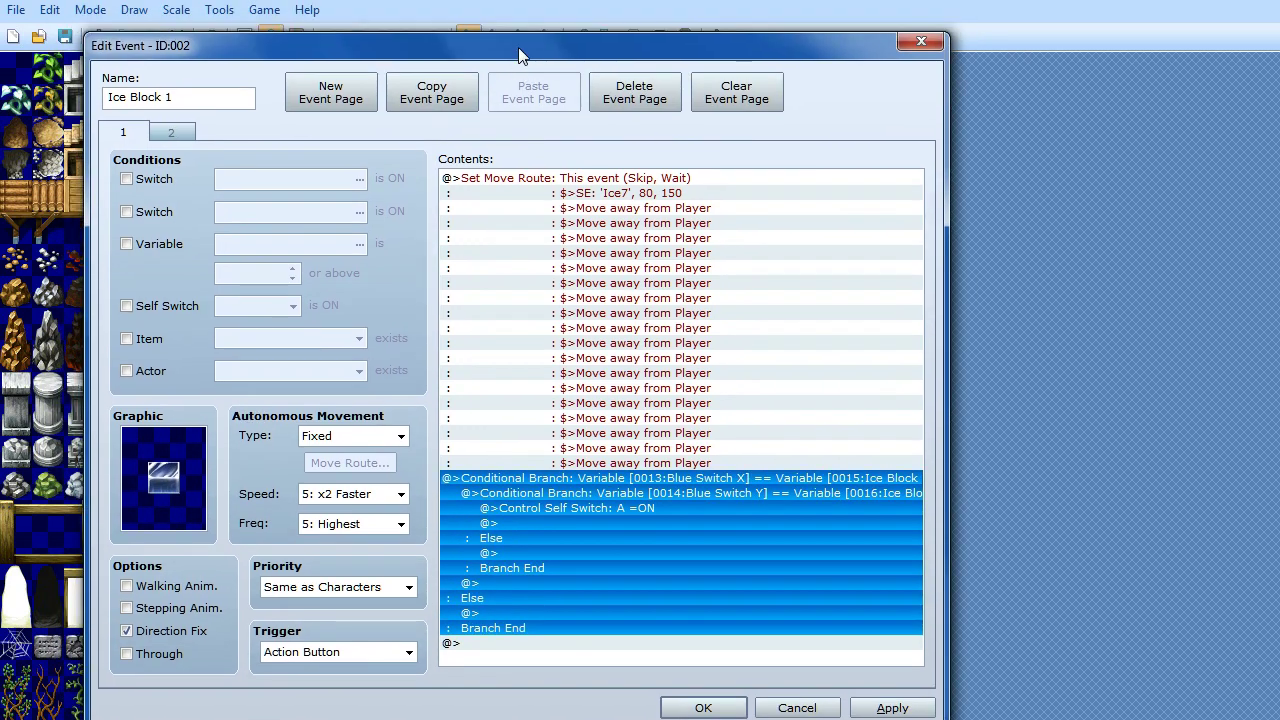
click(695, 492)
click(730, 600)
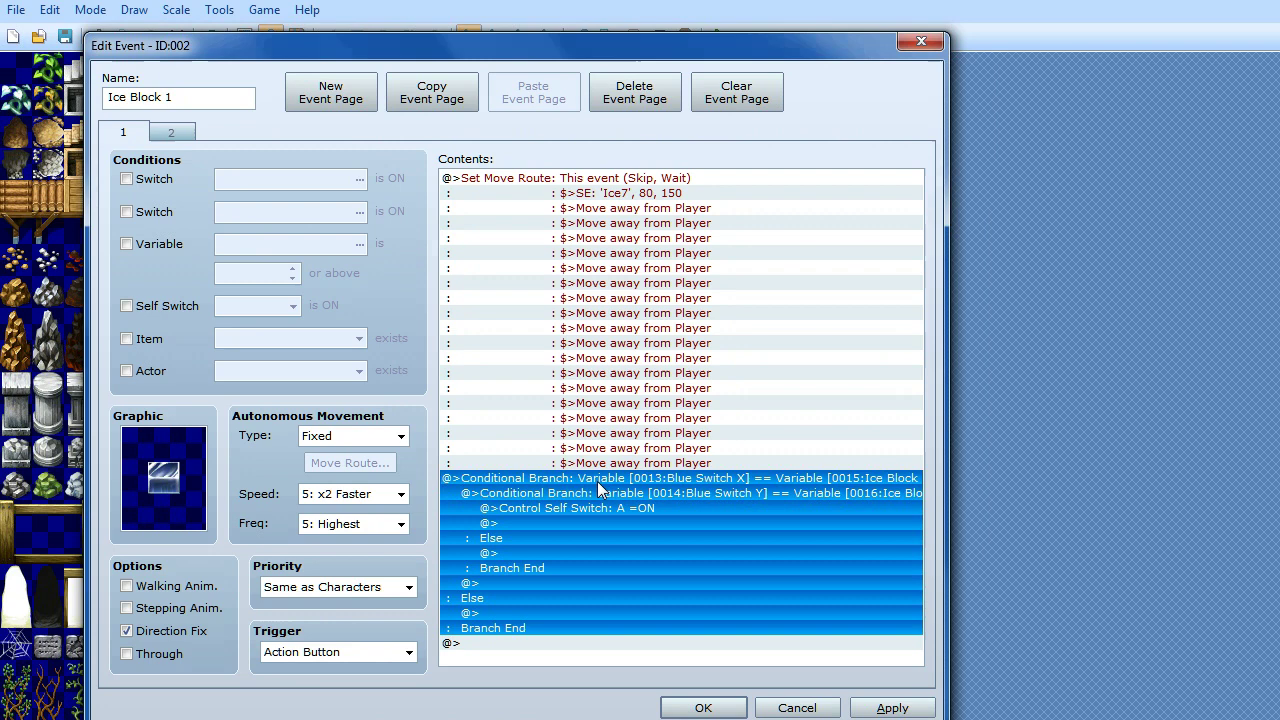
click(597, 481)
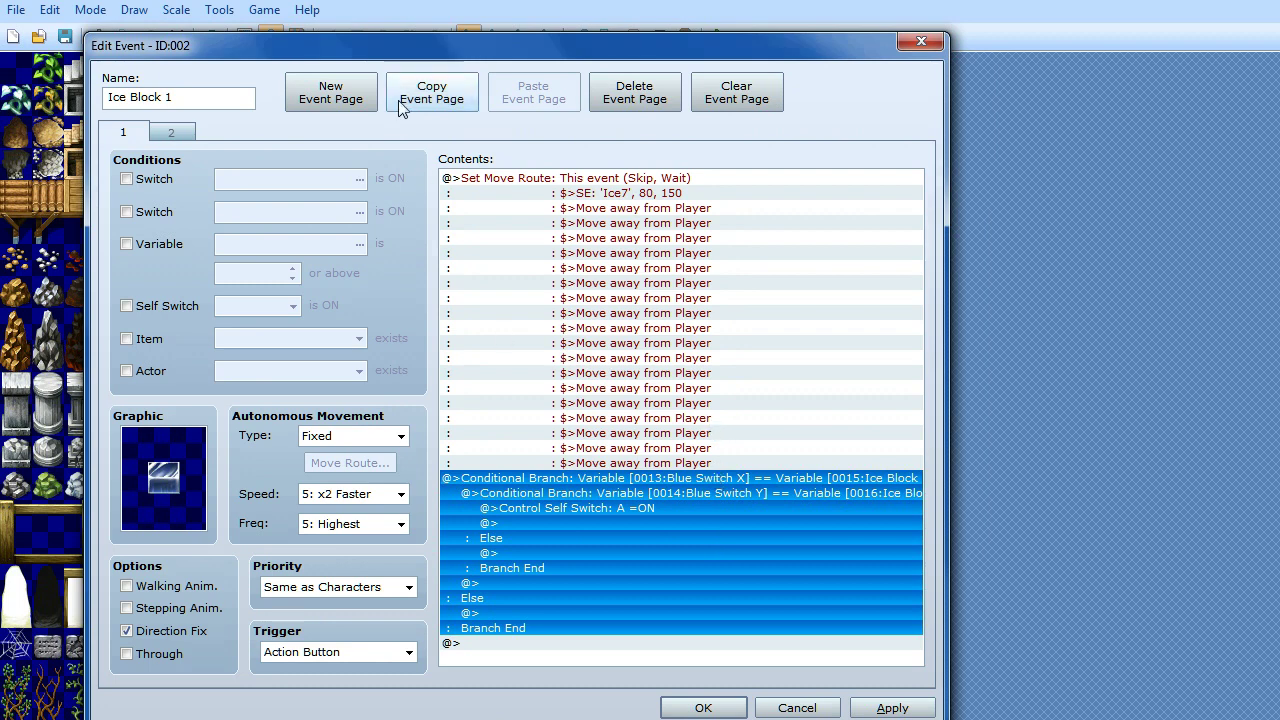
Recheck the switch-position block, view the empty self-switch-A page 2, and close the event.
drag(416, 54, 431, 48)
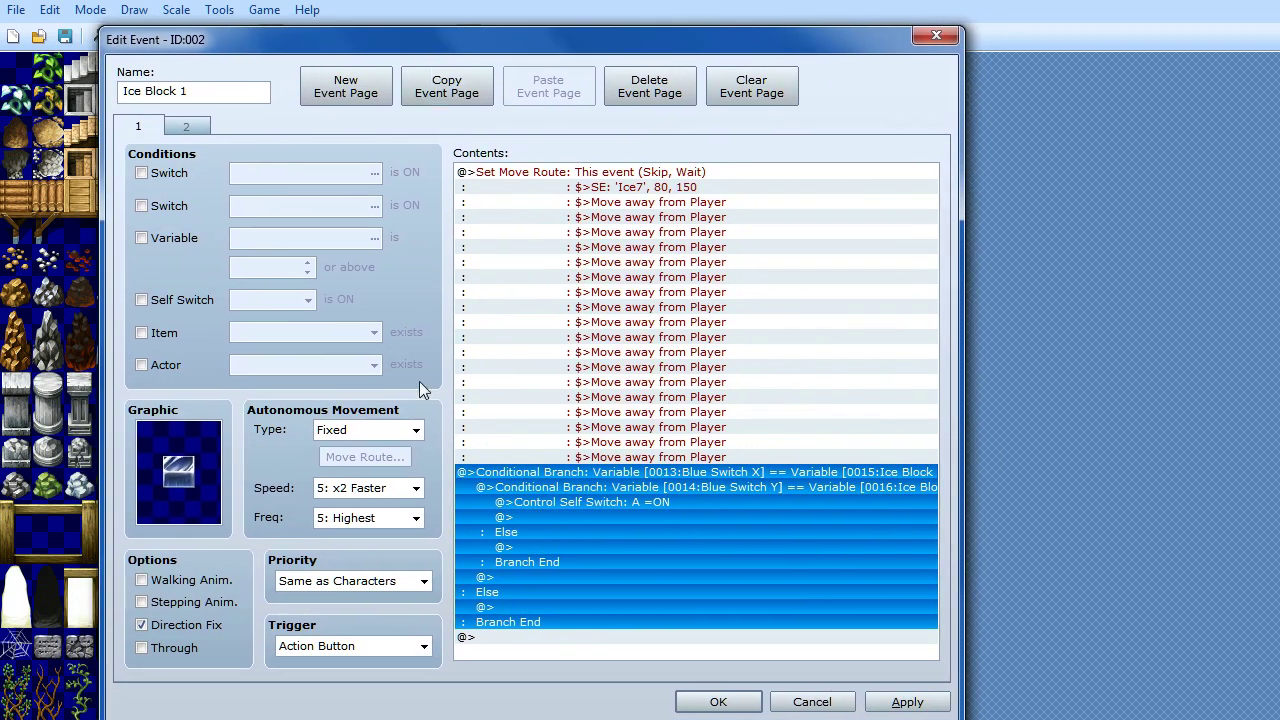
click(601, 654)
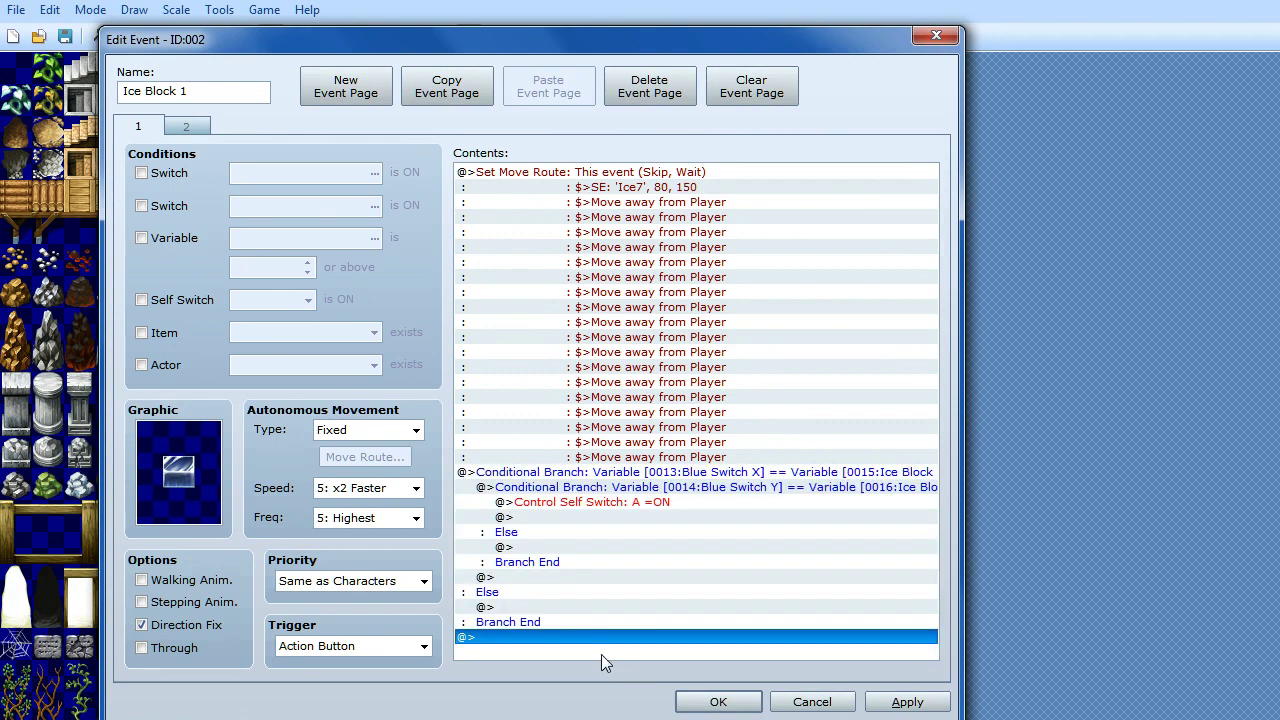
click(525, 478)
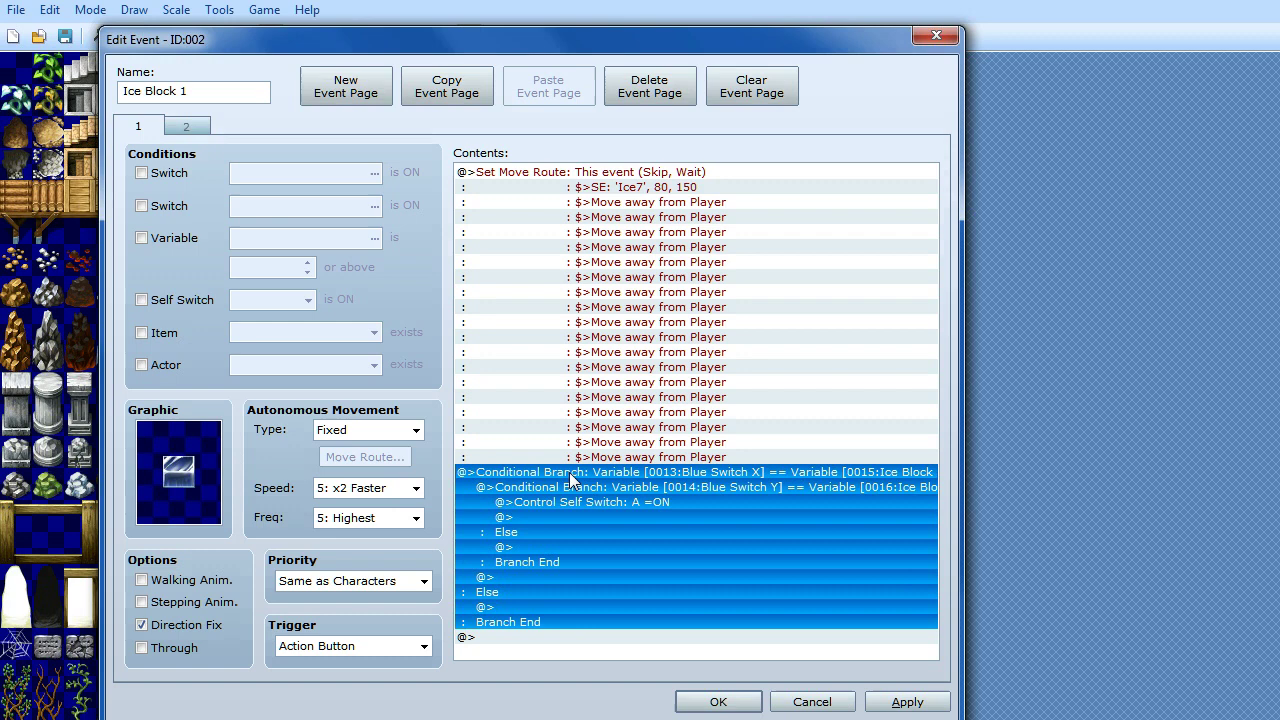
click(616, 545)
click(609, 477)
click(604, 502)
click(184, 128)
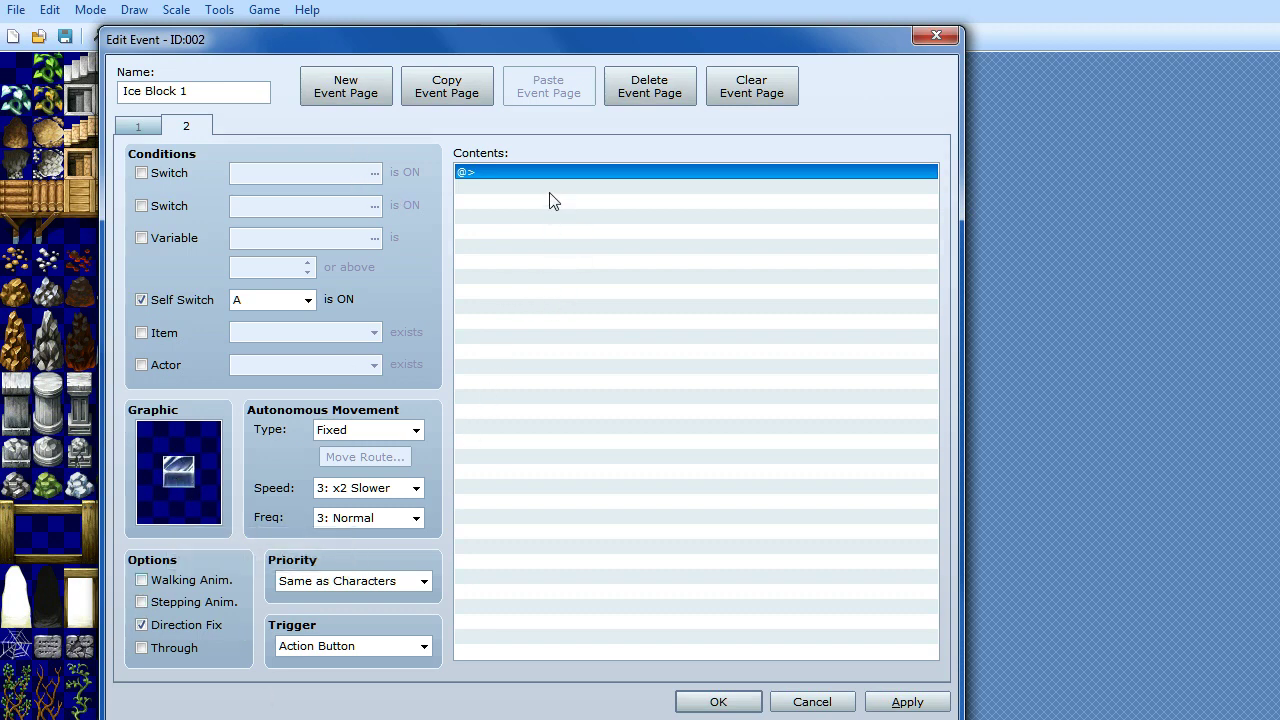
click(690, 702)
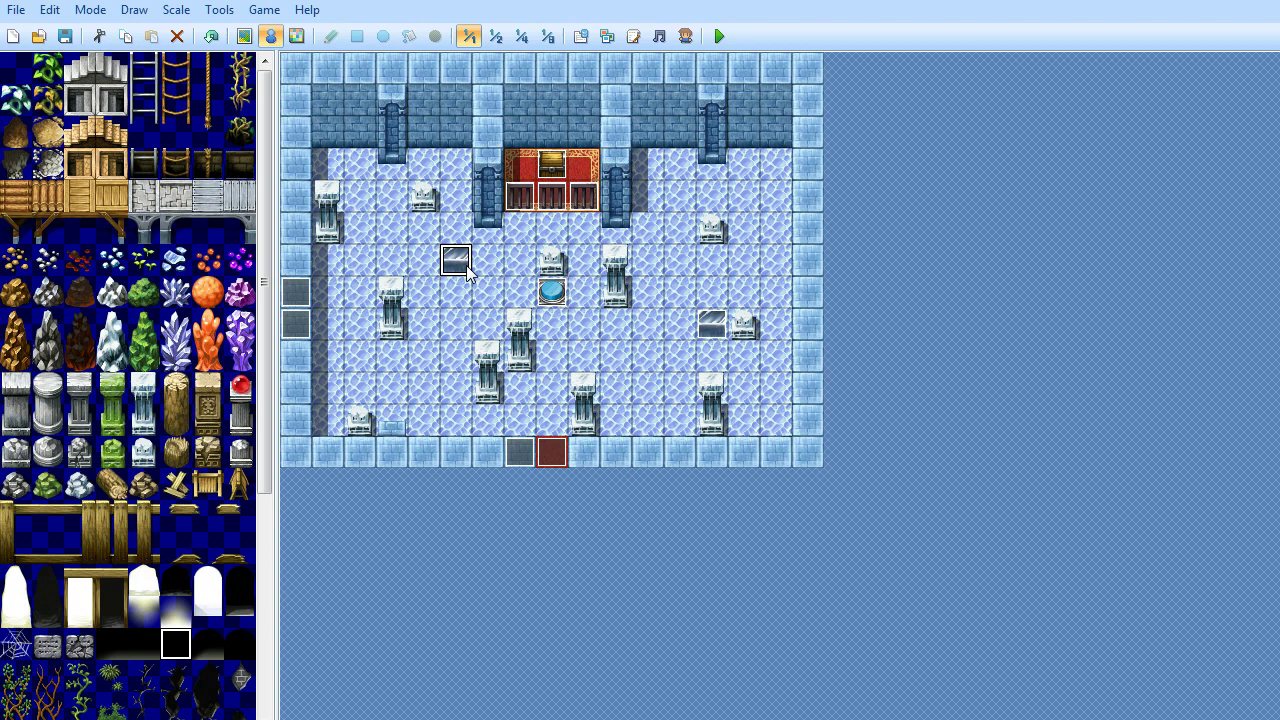
Reopen the Blue Switch event and inspect page 1's ice block position check and switch sound.
right_click(557, 293)
click(583, 311)
mouse_move(710, 146)
mouse_down()
mouse_move(770, 134)
mouse_move(356, 52)
mouse_up()
click(705, 207)
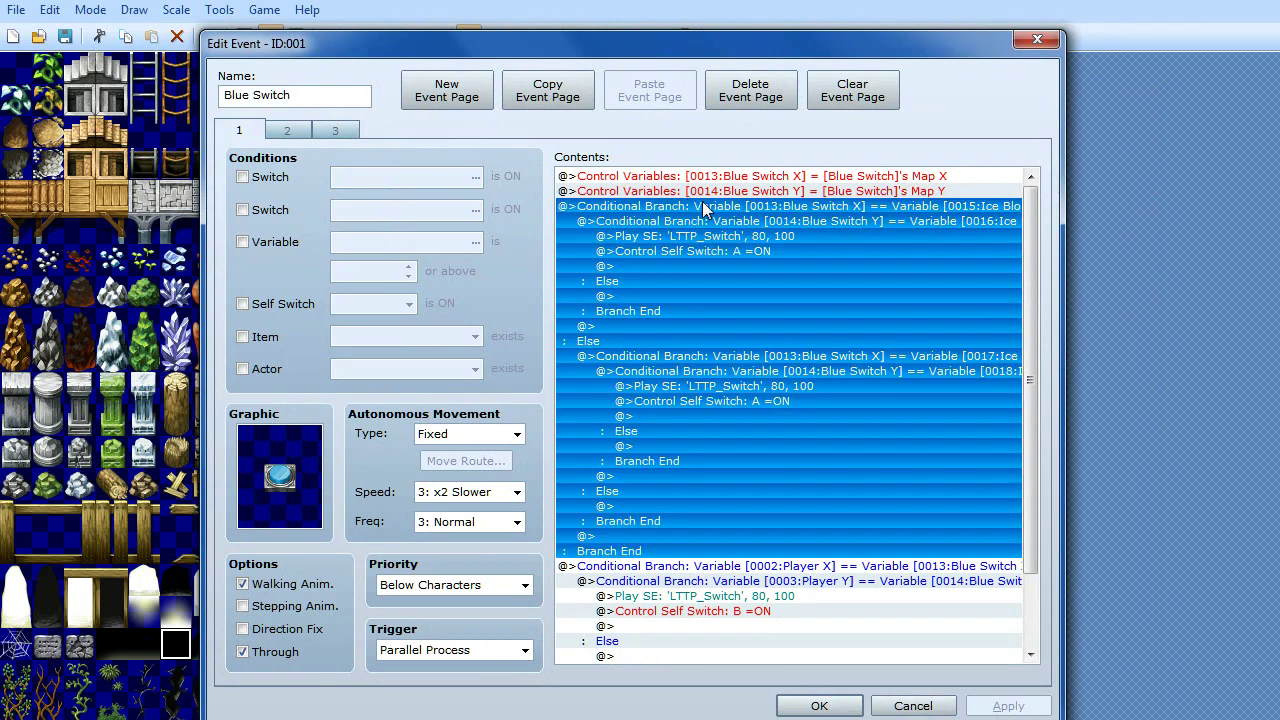
click(790, 327)
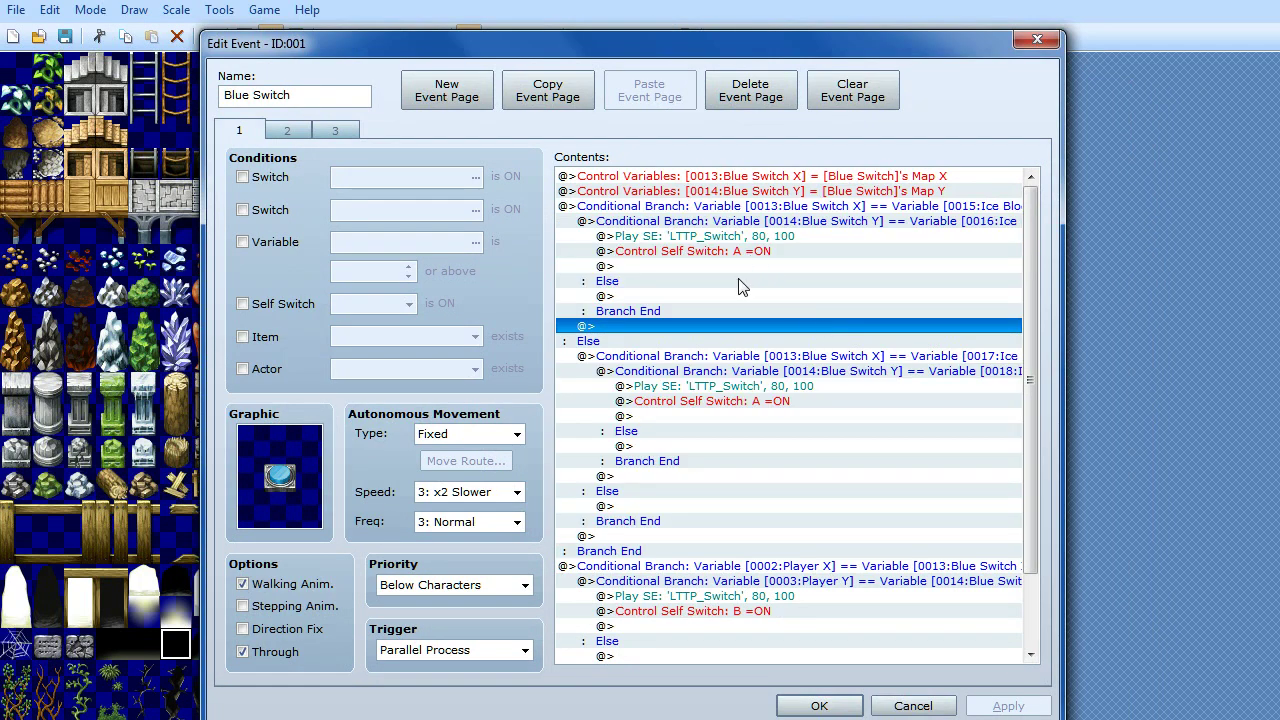
click(680, 208)
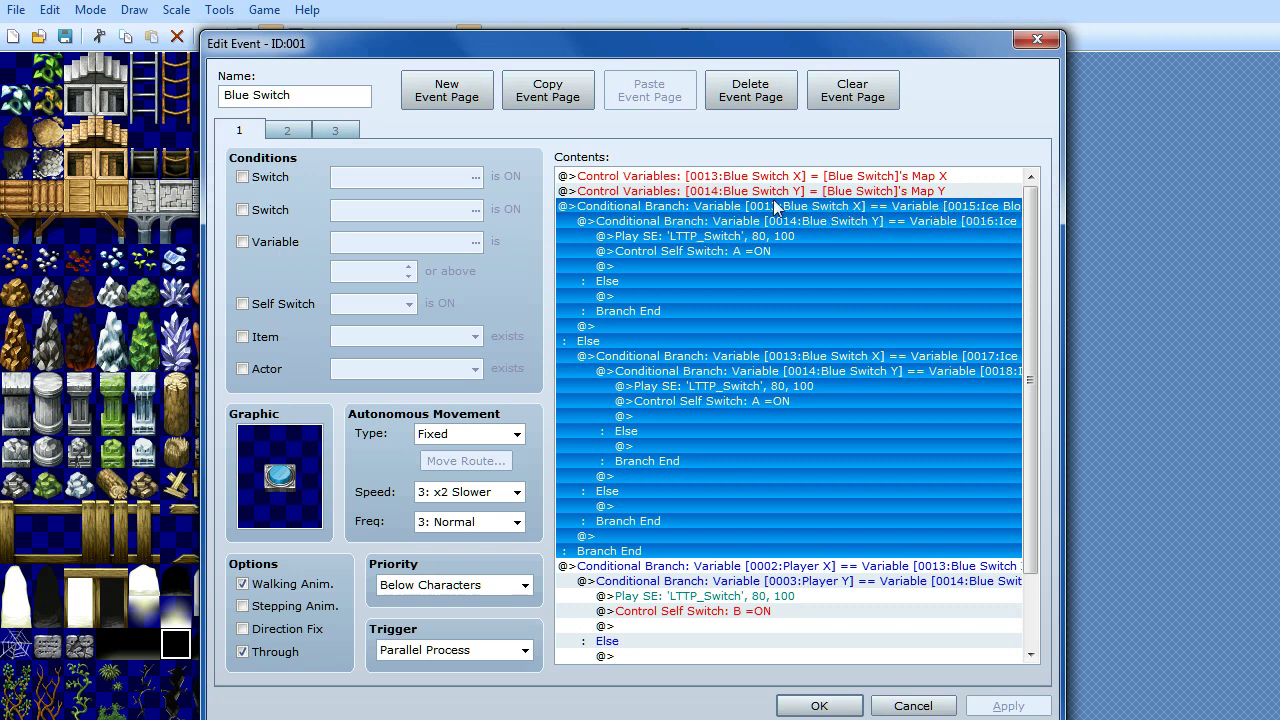
click(765, 238)
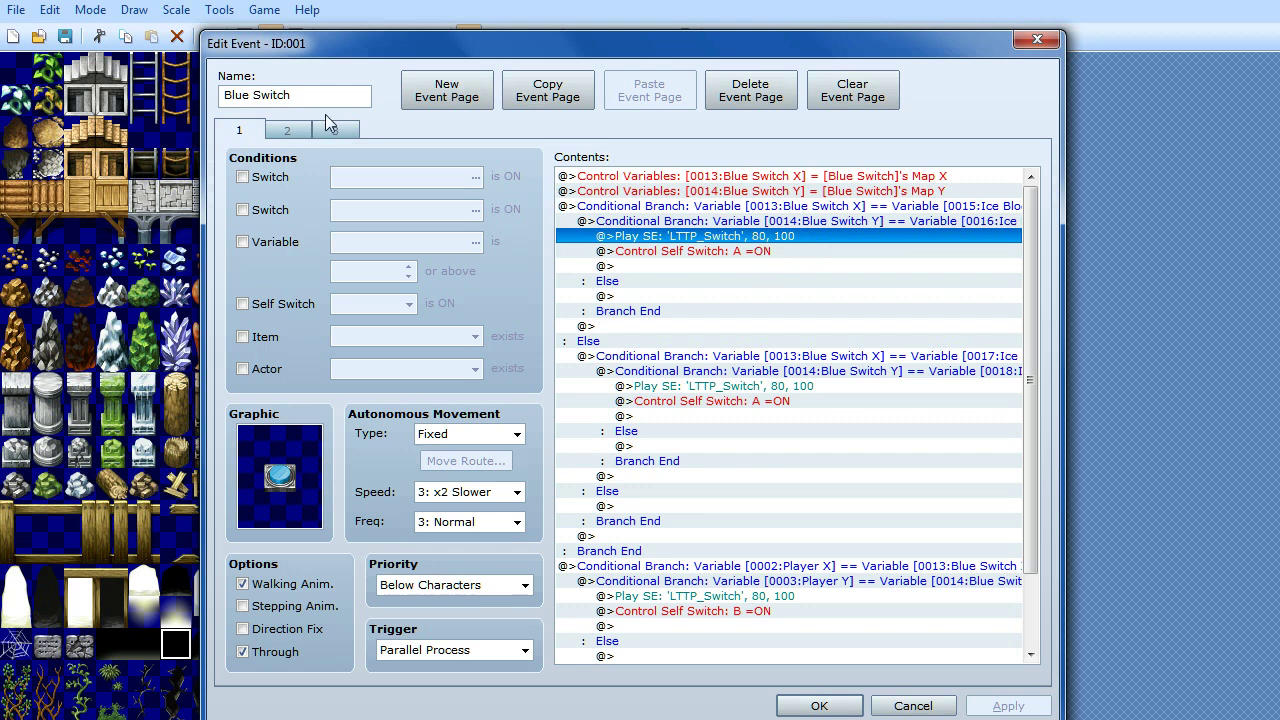
Review the Blue Switch's page 2 map-ID reset, then scroll through page 1's player check.
click(287, 134)
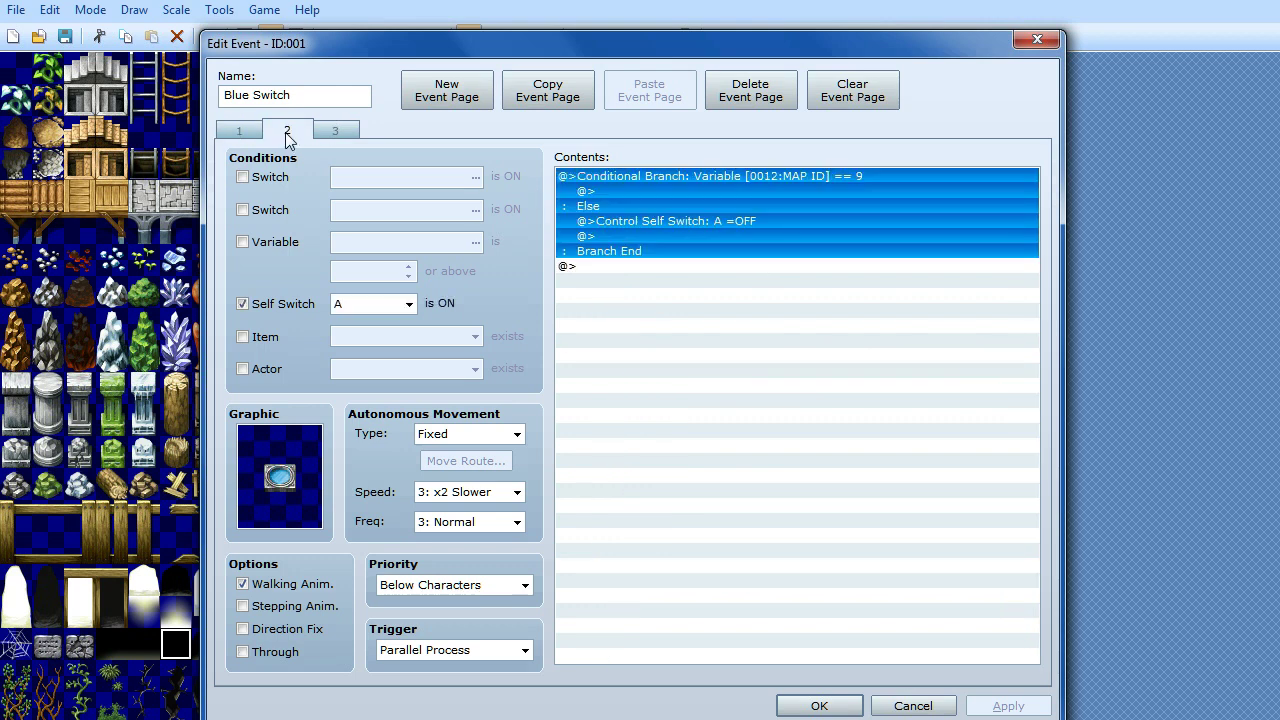
click(735, 362)
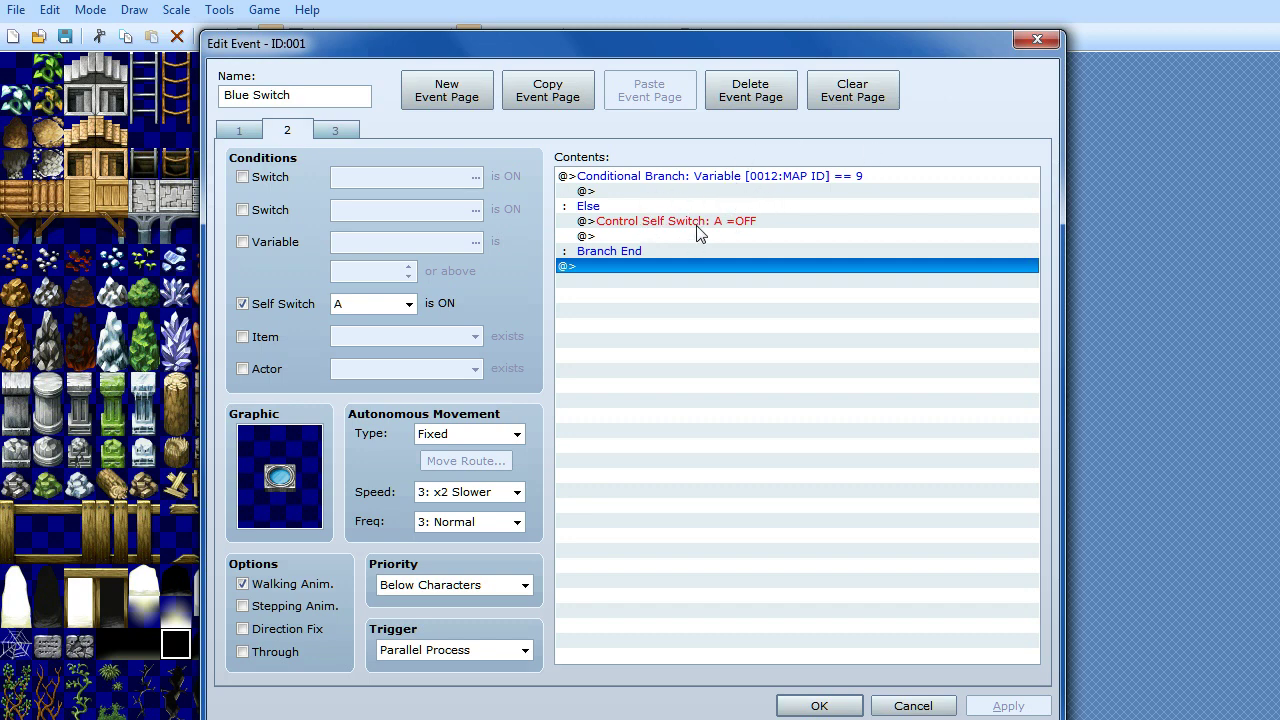
click(238, 133)
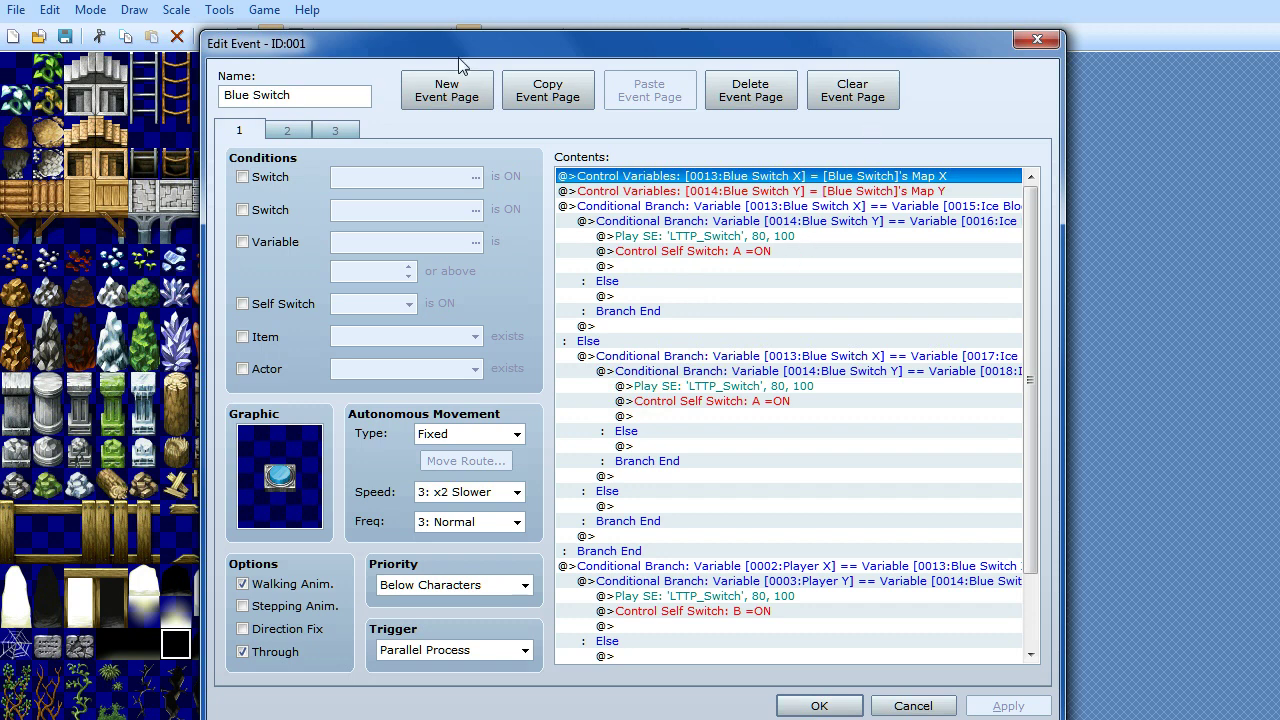
drag(608, 43, 566, 63)
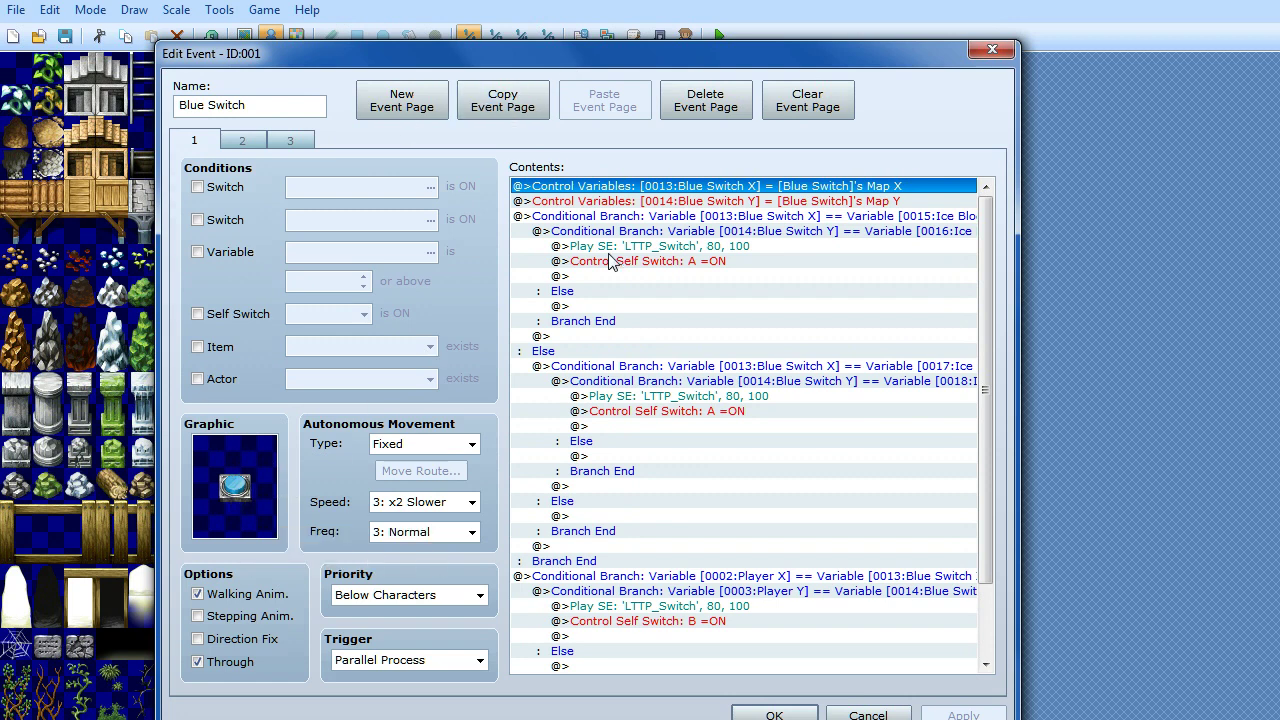
drag(986, 258, 983, 337)
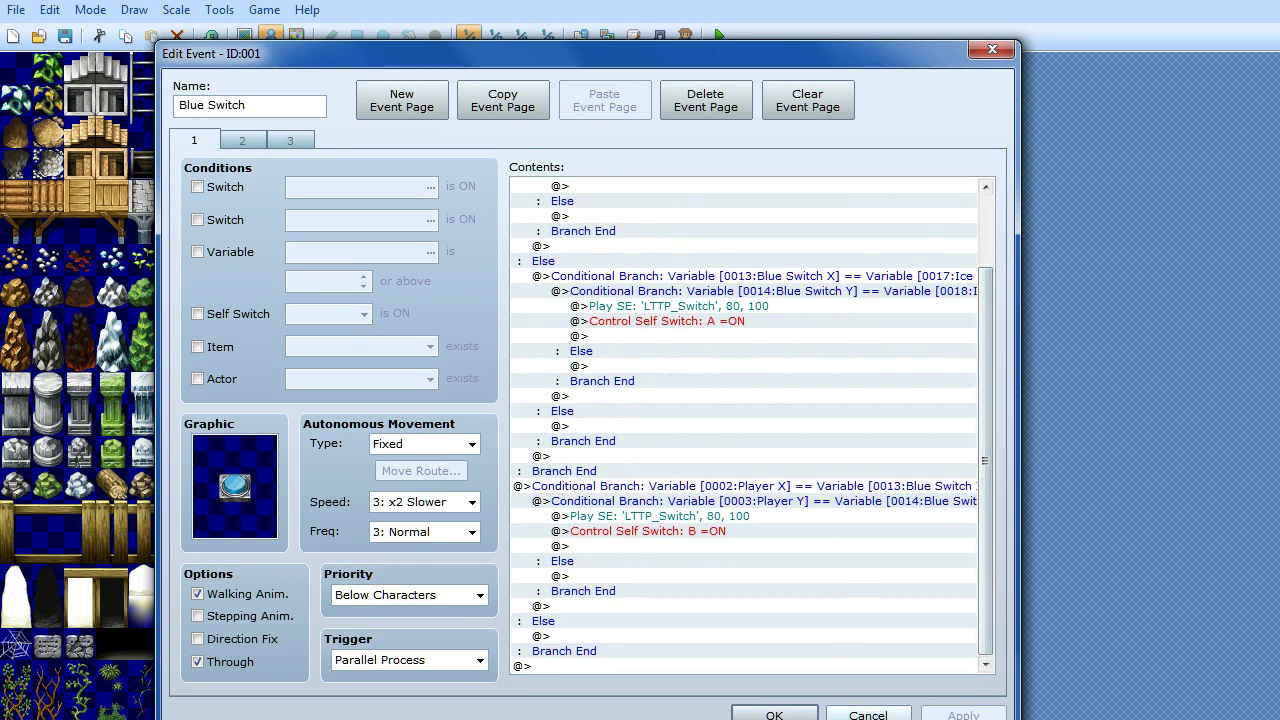
Close the Blue Switch event, open the Gate event, and inspect its position check and self switch A.
click(783, 716)
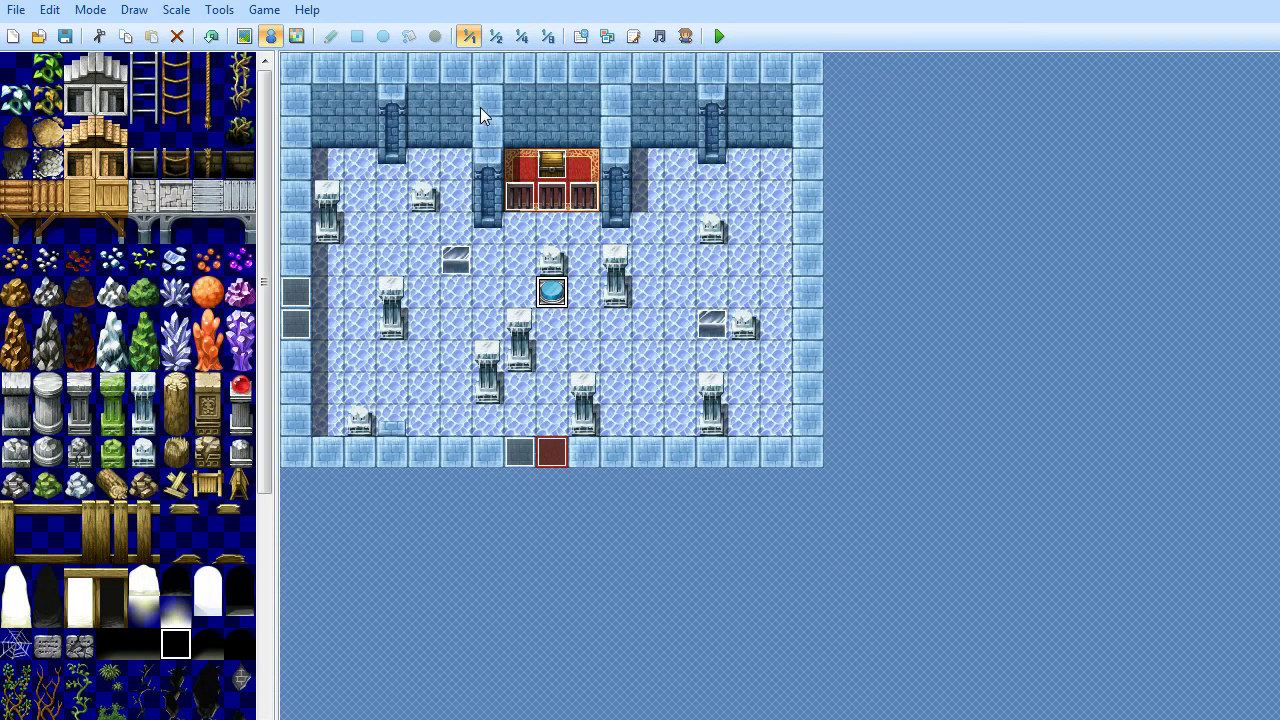
right_click(552, 199)
click(549, 203)
right_click(552, 199)
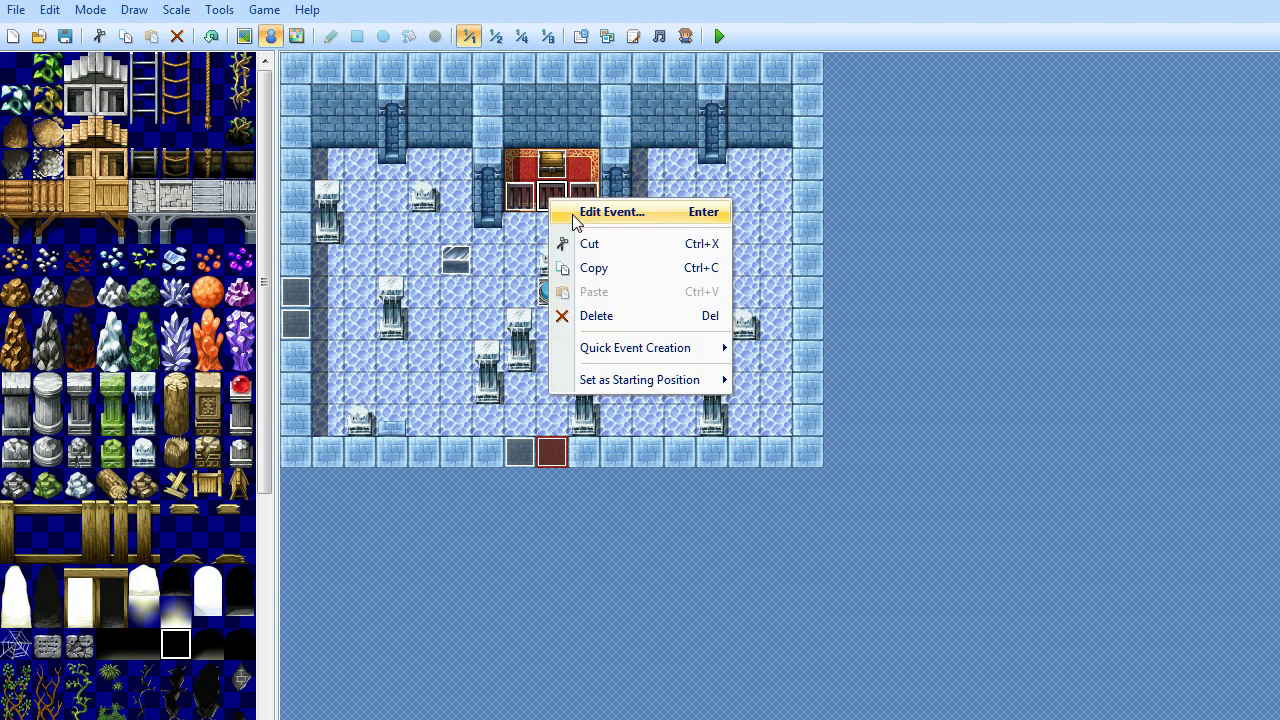
click(580, 210)
drag(658, 156, 291, 39)
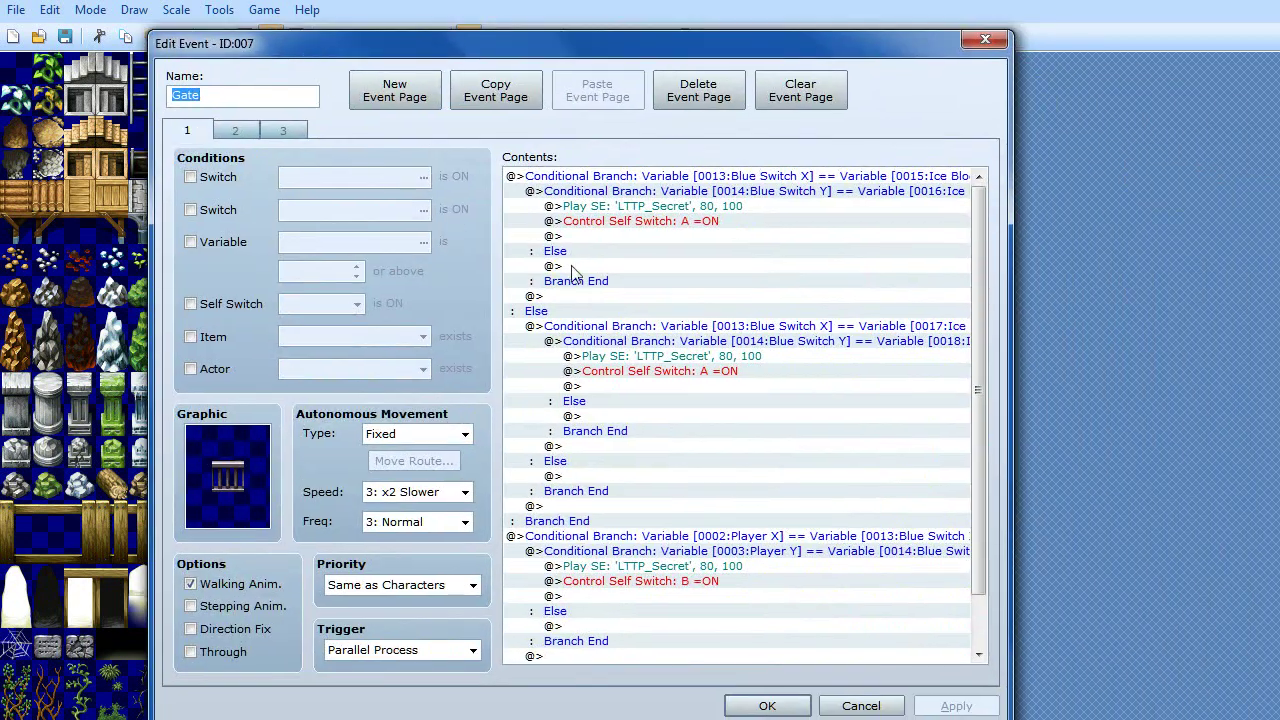
click(643, 178)
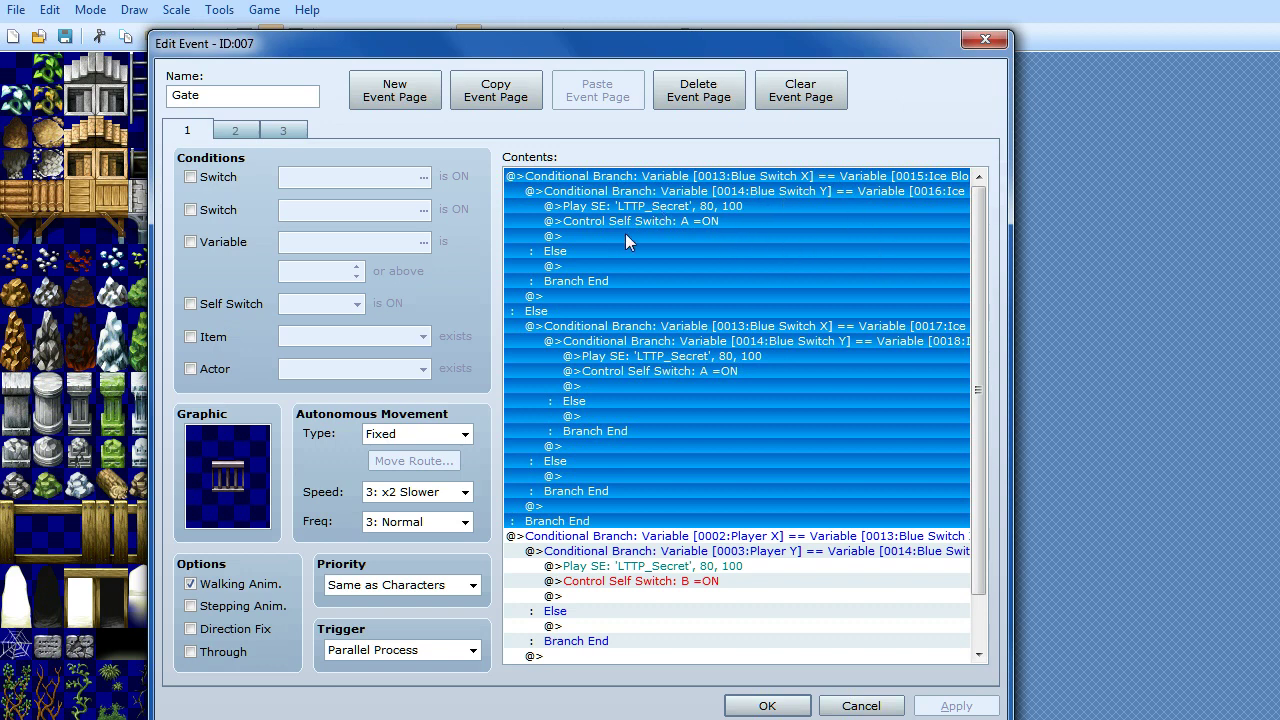
click(706, 251)
click(657, 223)
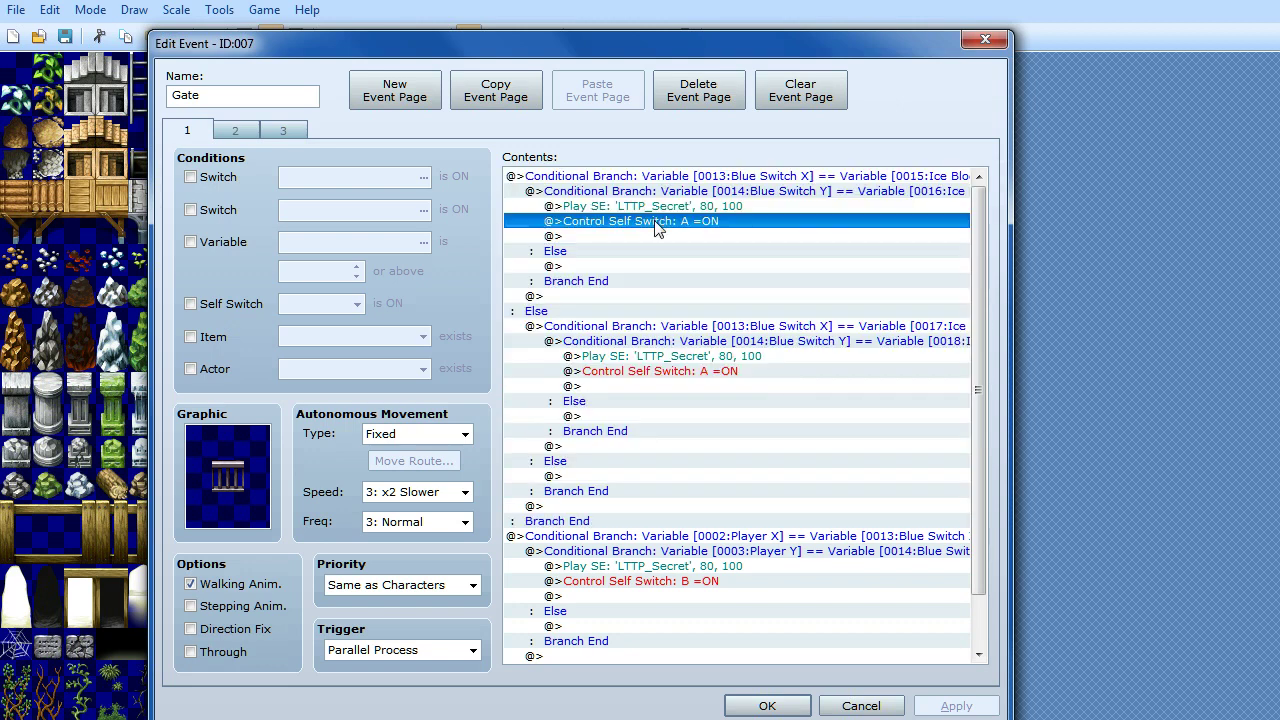
View the Gate's open-state page 2, check page 1's Else branch, and close the editor.
click(255, 131)
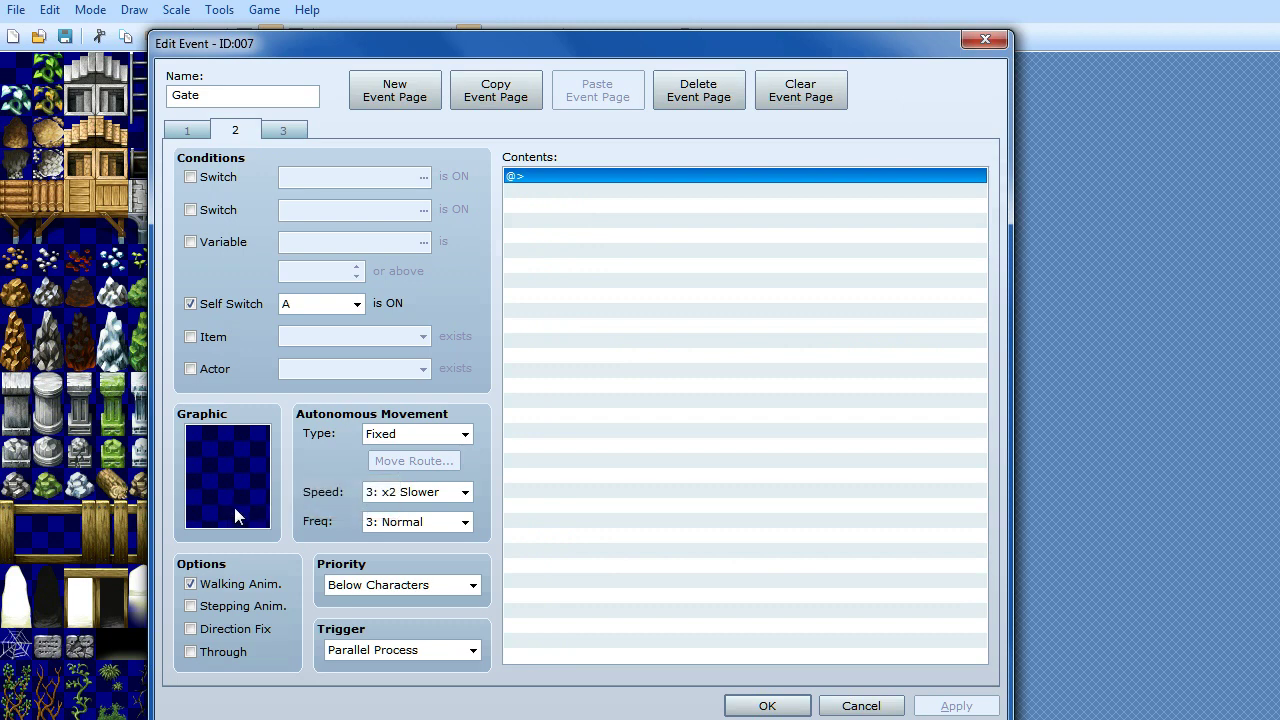
click(192, 126)
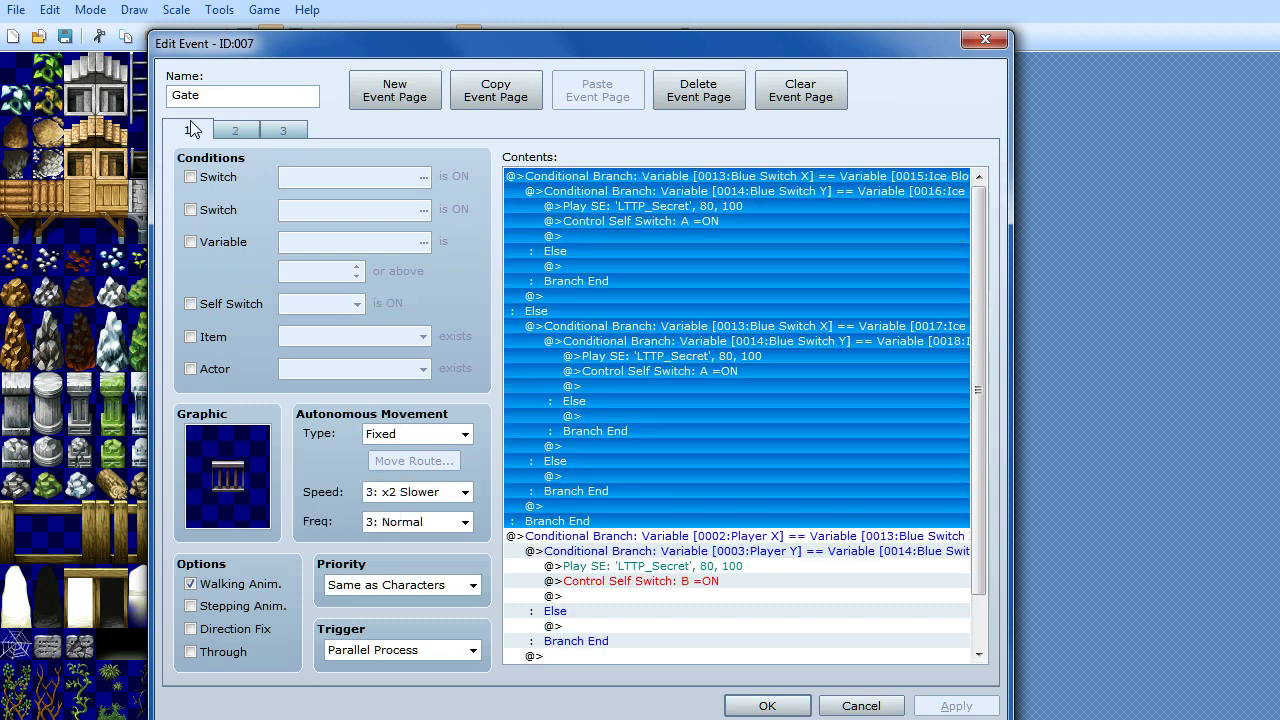
click(797, 266)
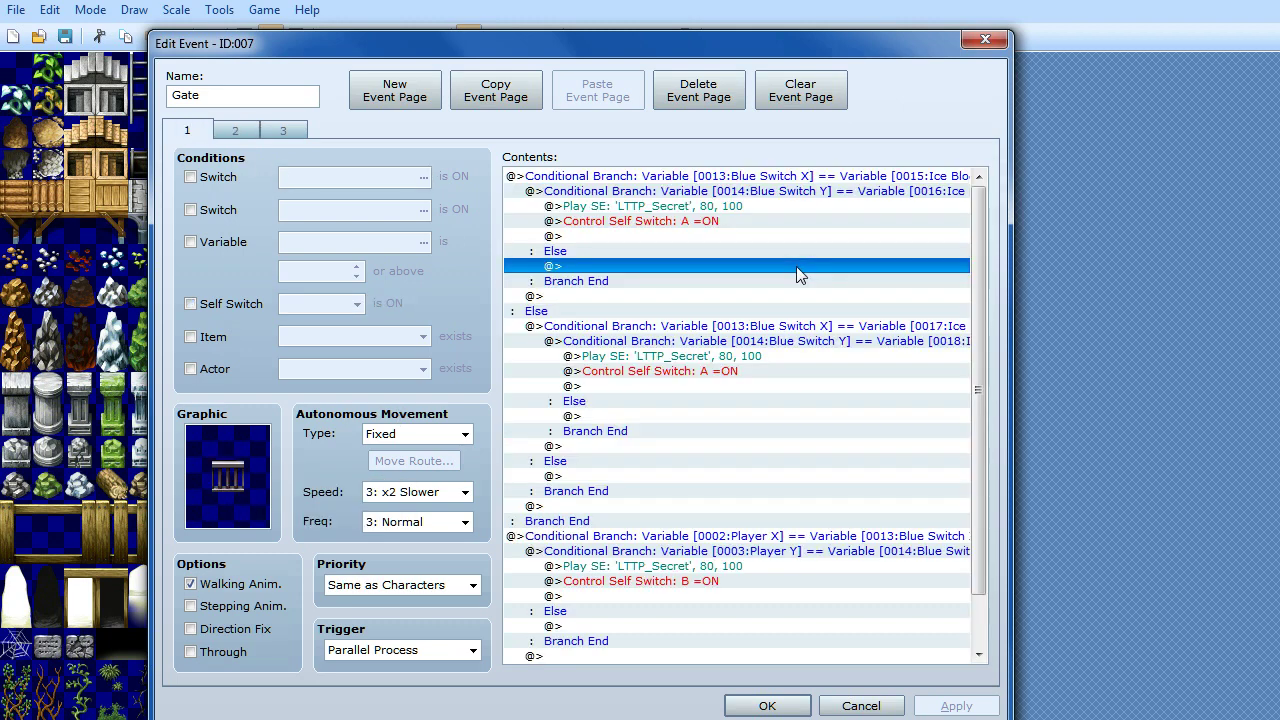
click(682, 250)
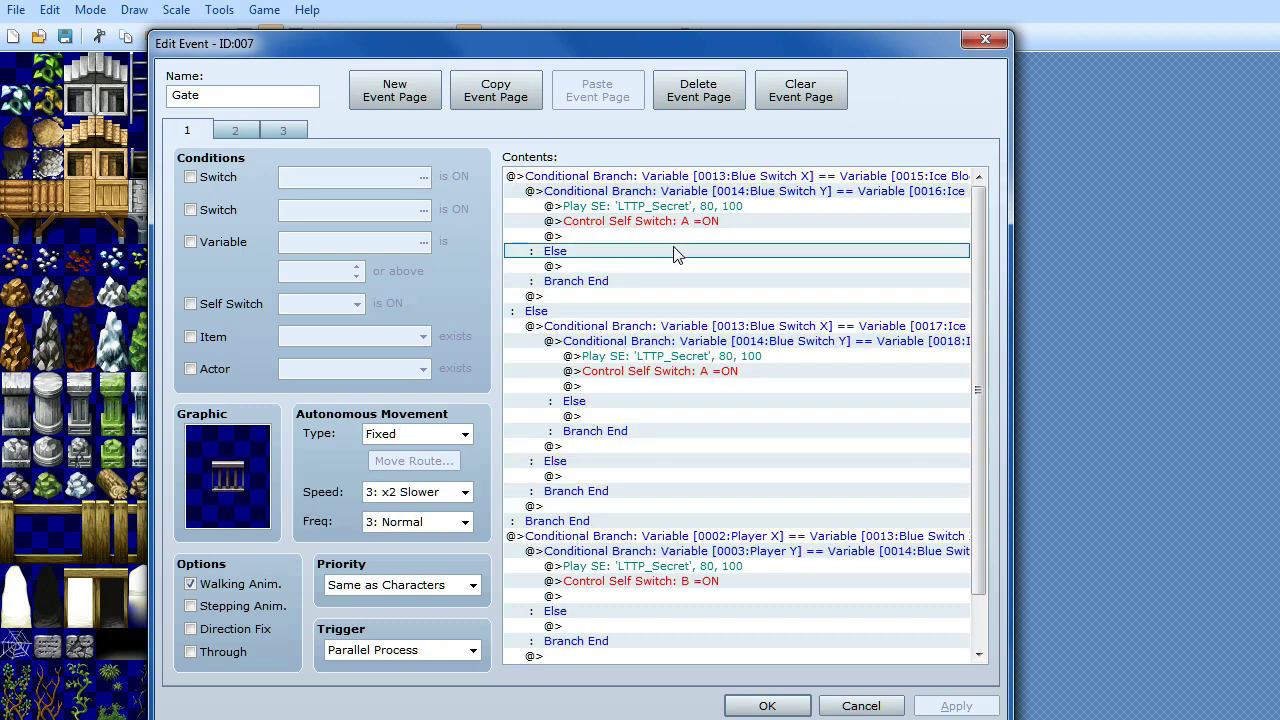
click(767, 704)
Save the project, start a playtest, and load save File 1 via Continue.
click(719, 38)
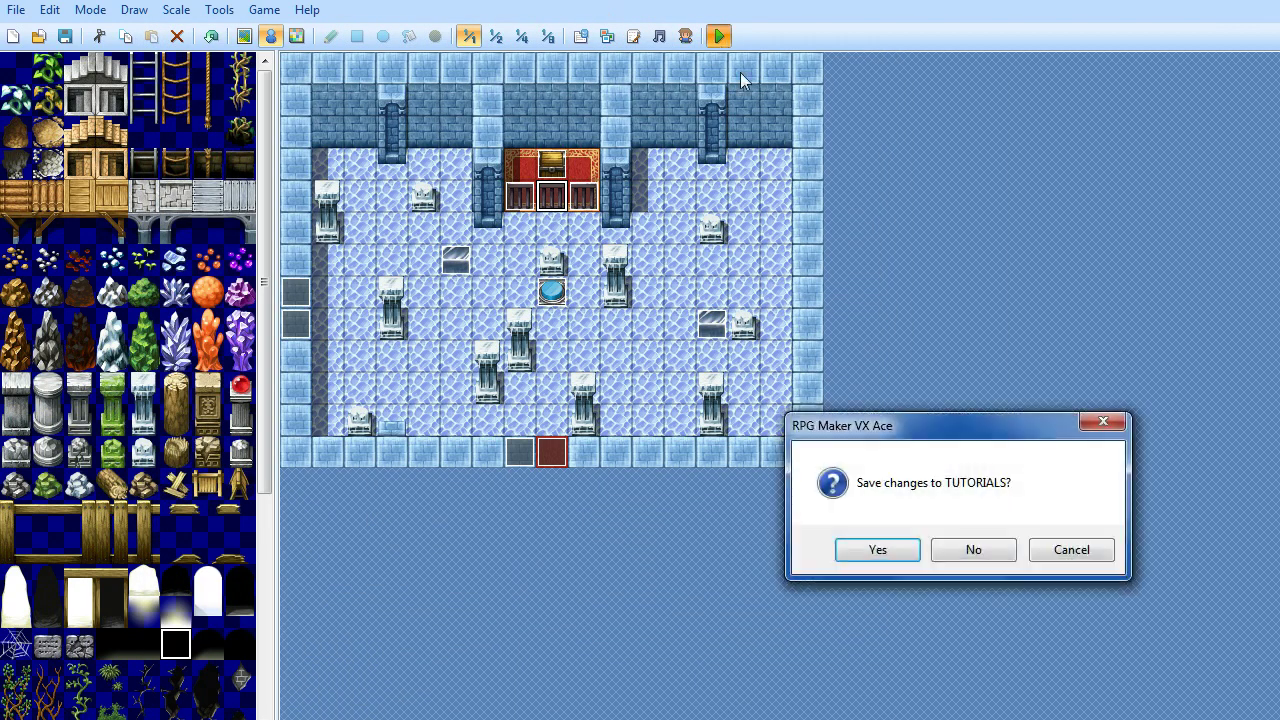
click(913, 556)
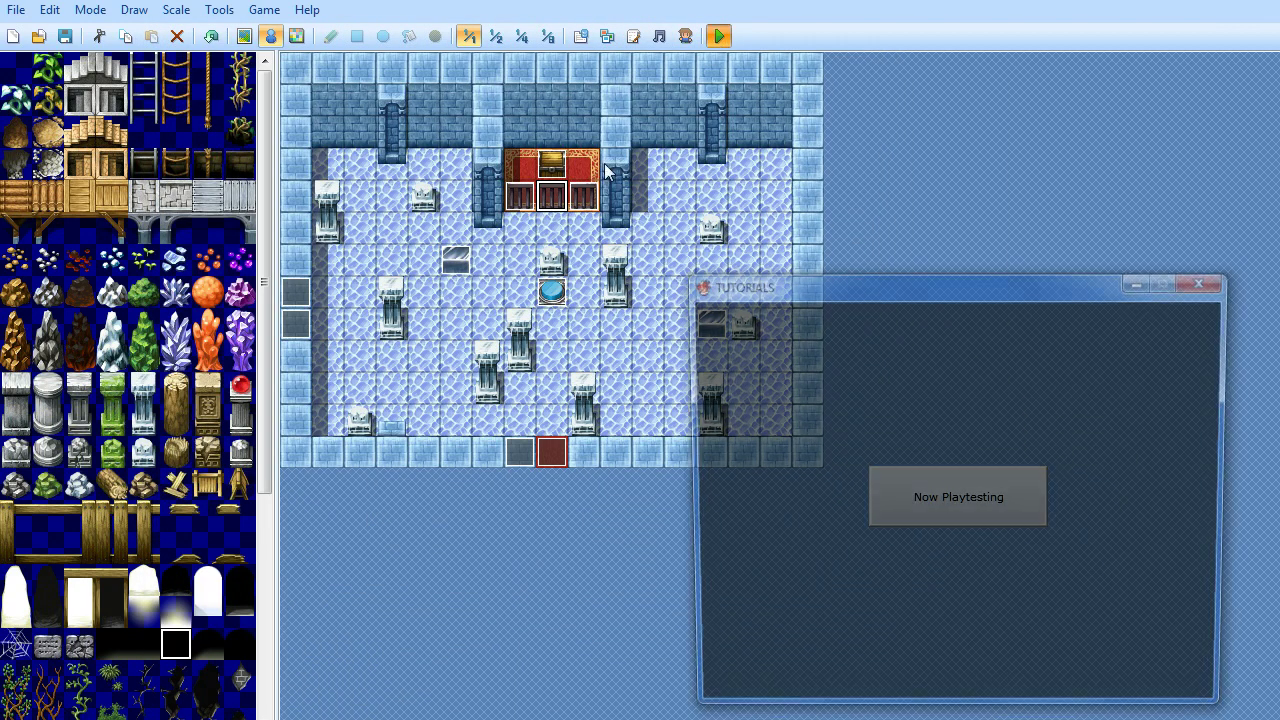
mouse_move(925, 287)
mouse_down()
mouse_move(695, 216)
mouse_move(523, 140)
mouse_up()
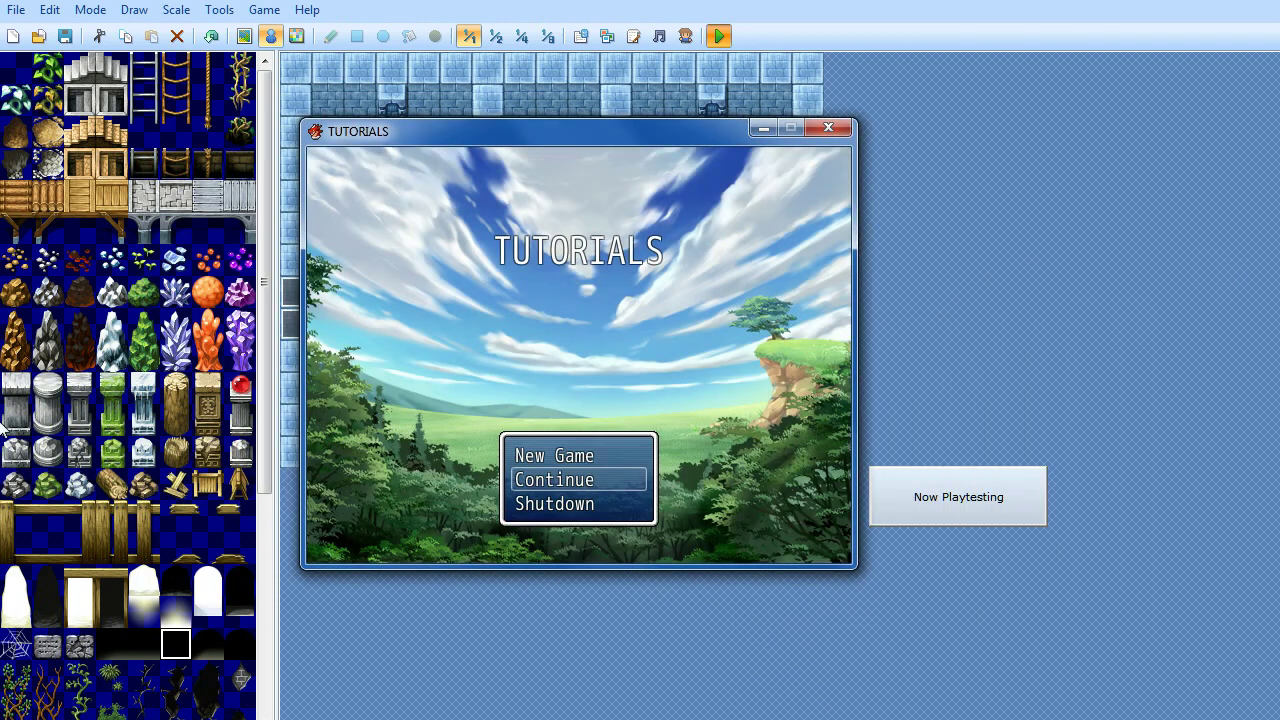
key(Return)
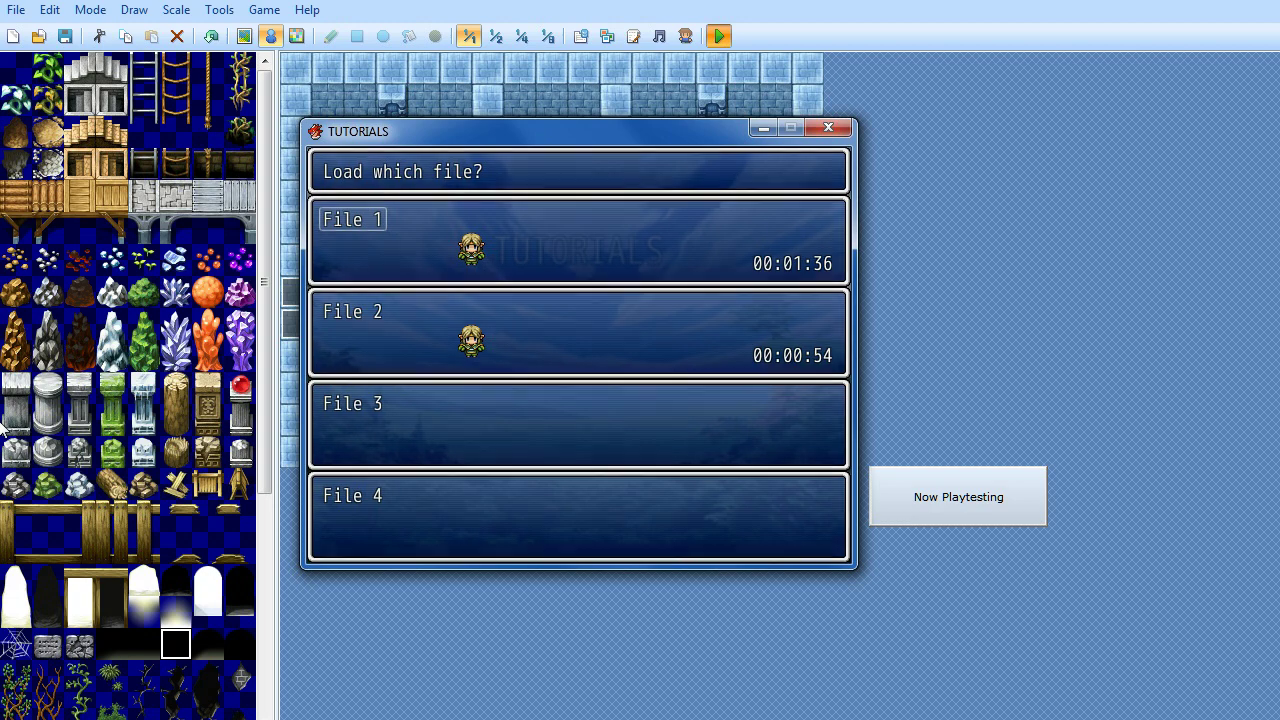
key(Return)
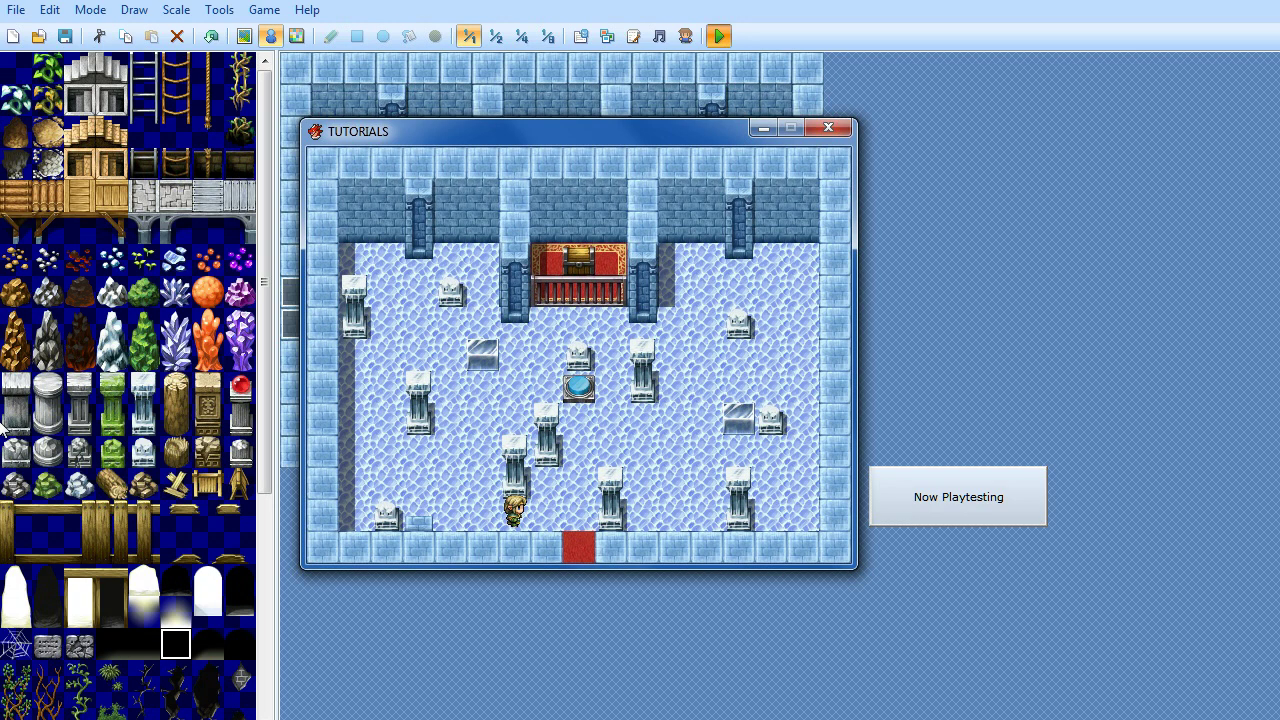
Walk the hero onto the blue floor switch and off it, watching the bars open and close.
key(Right)
key(Right)
key(Up)
key(Up)
key(Up)
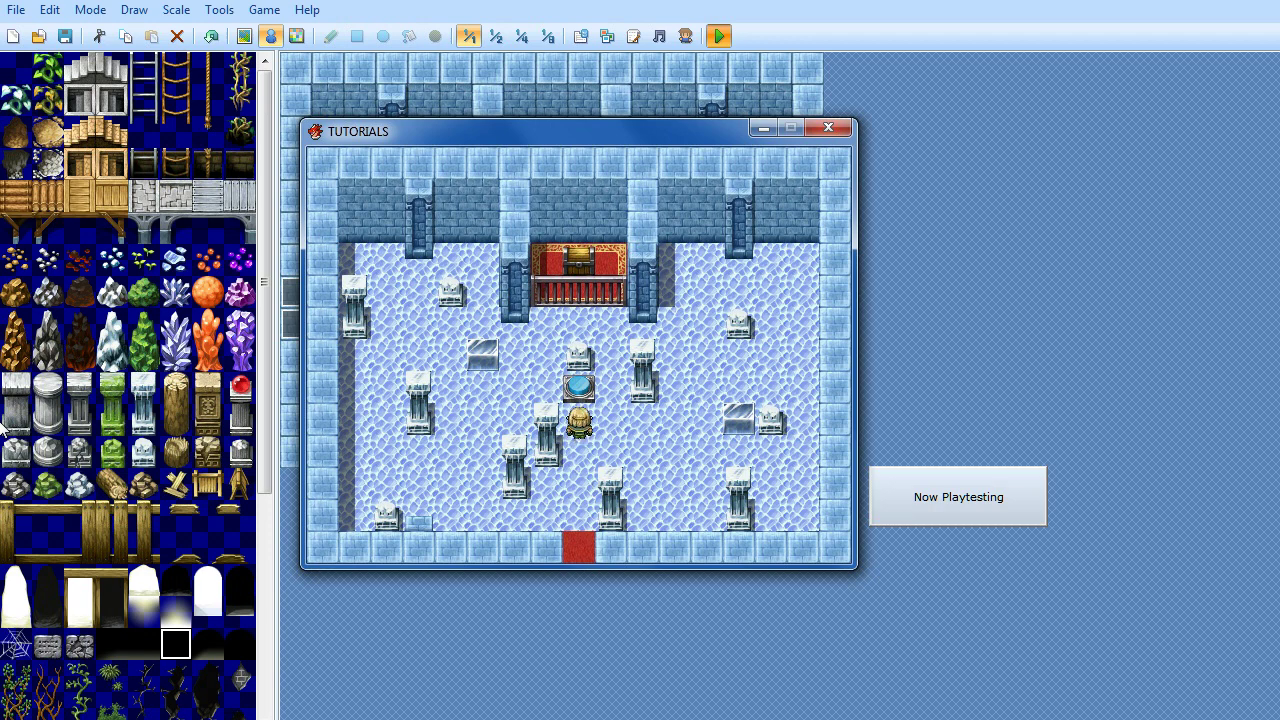
key(Up)
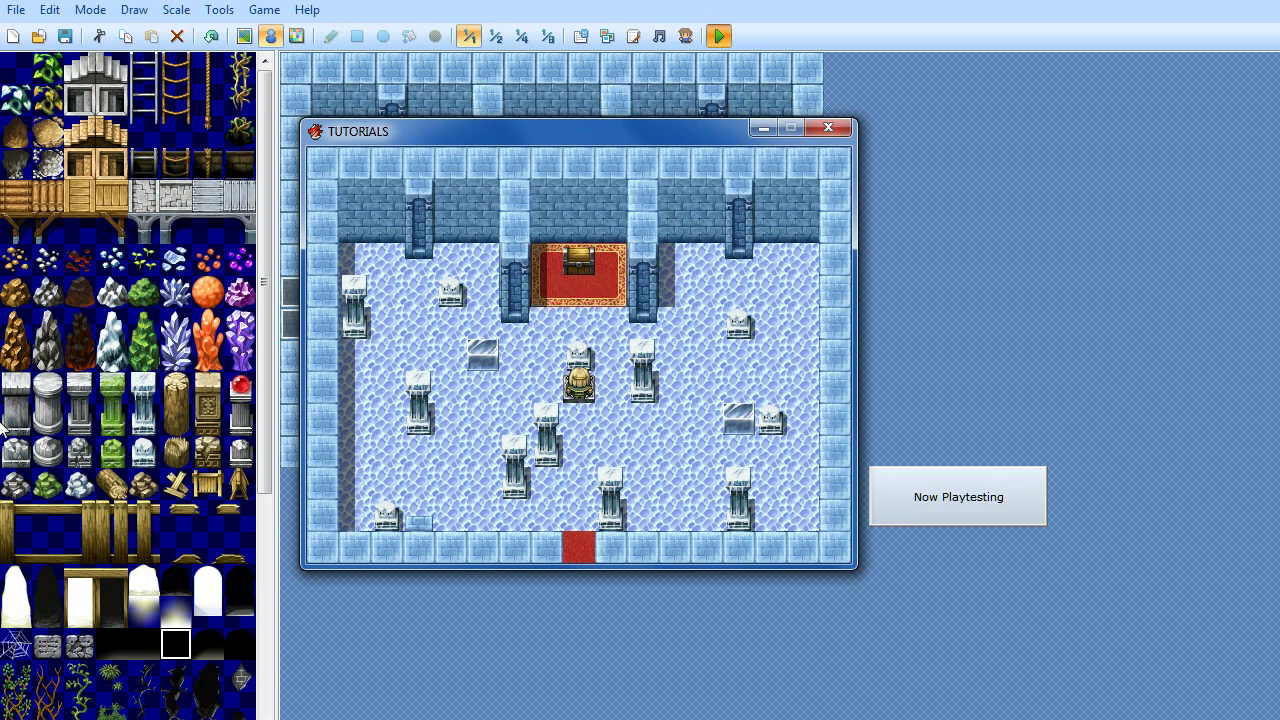
key(Right)
key(Up)
key(Up)
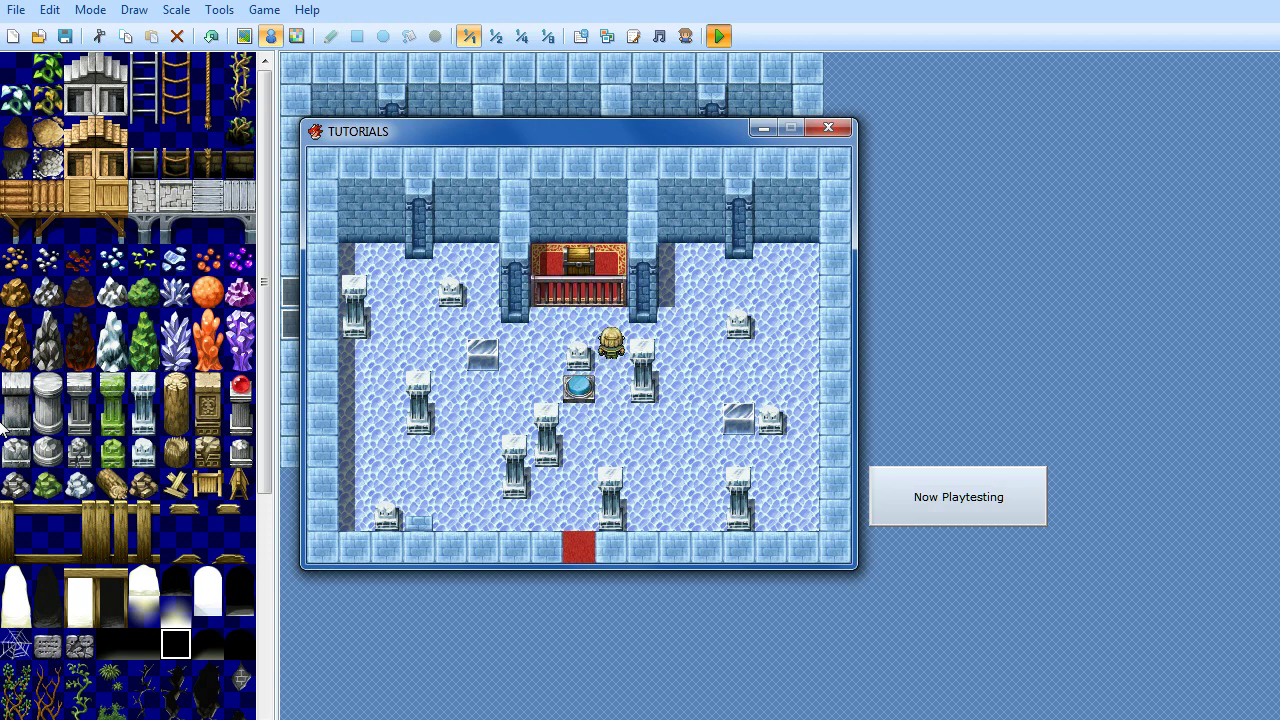
Walk up in front of the chest, then back down across the blue switch.
key(Left)
key(Down)
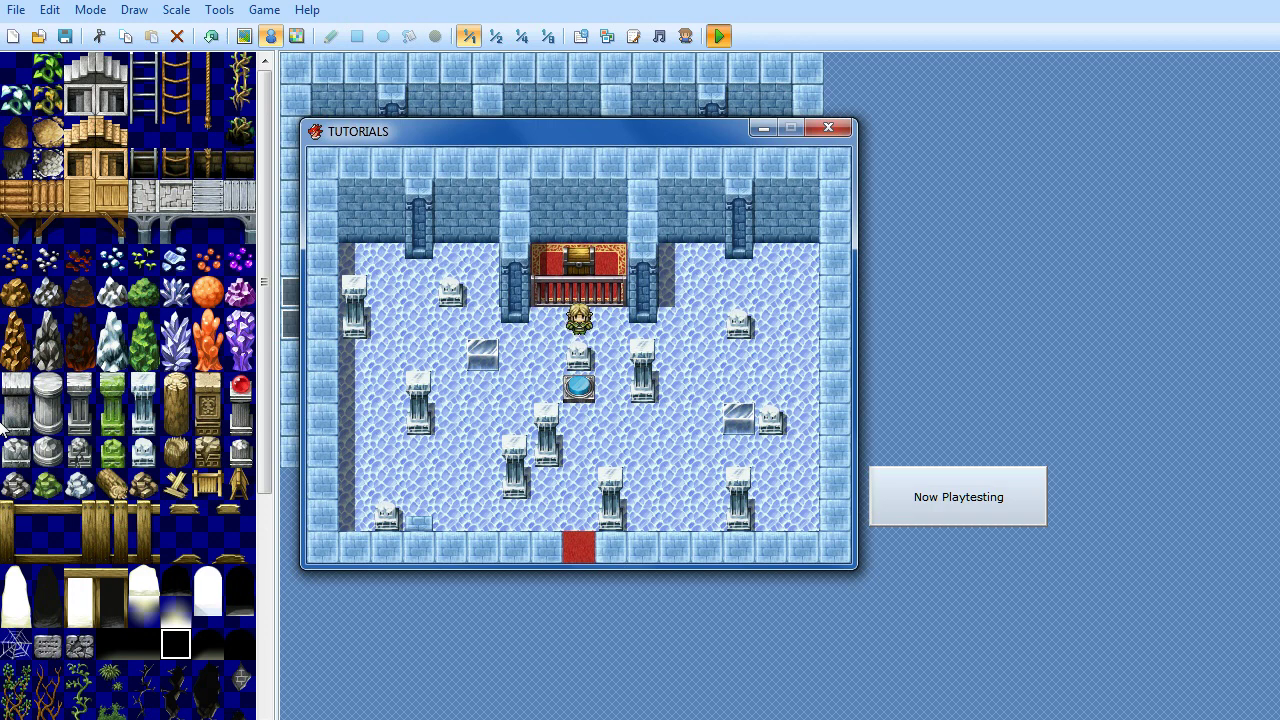
key(Left)
key(Down)
key(Down)
key(Right)
key(Right)
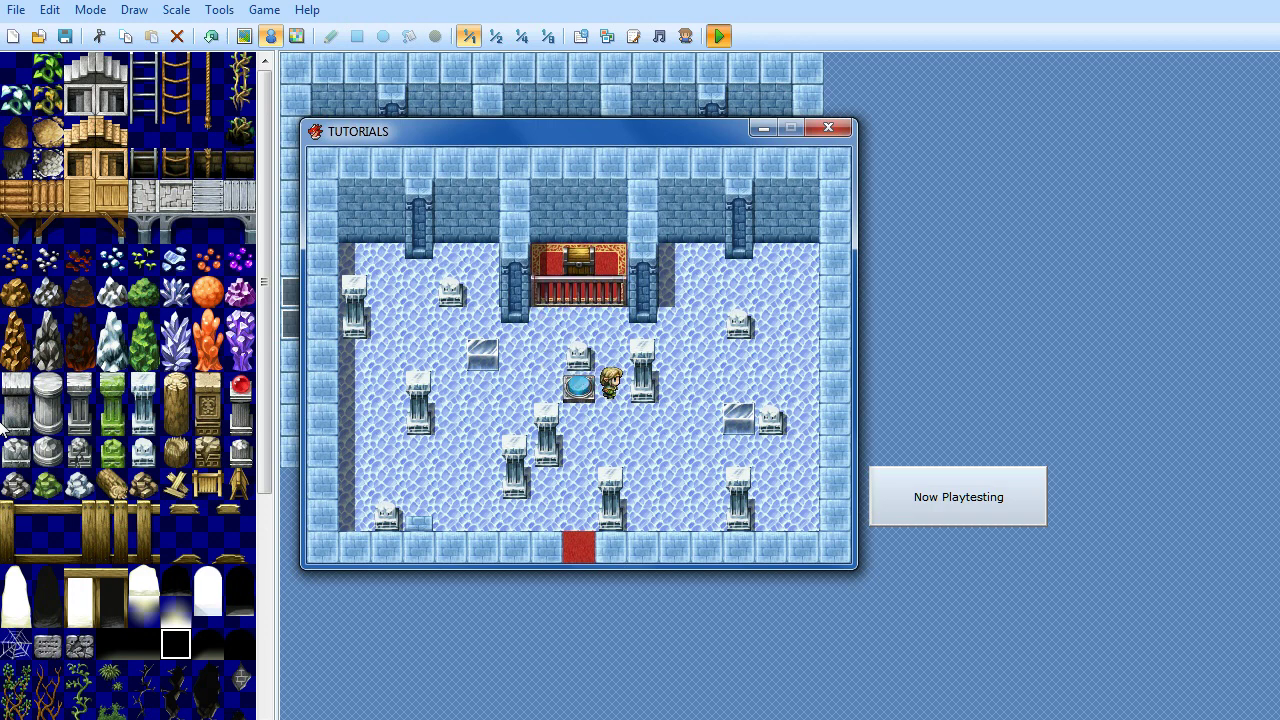
key(Down)
key(Right)
key(Right)
key(Right)
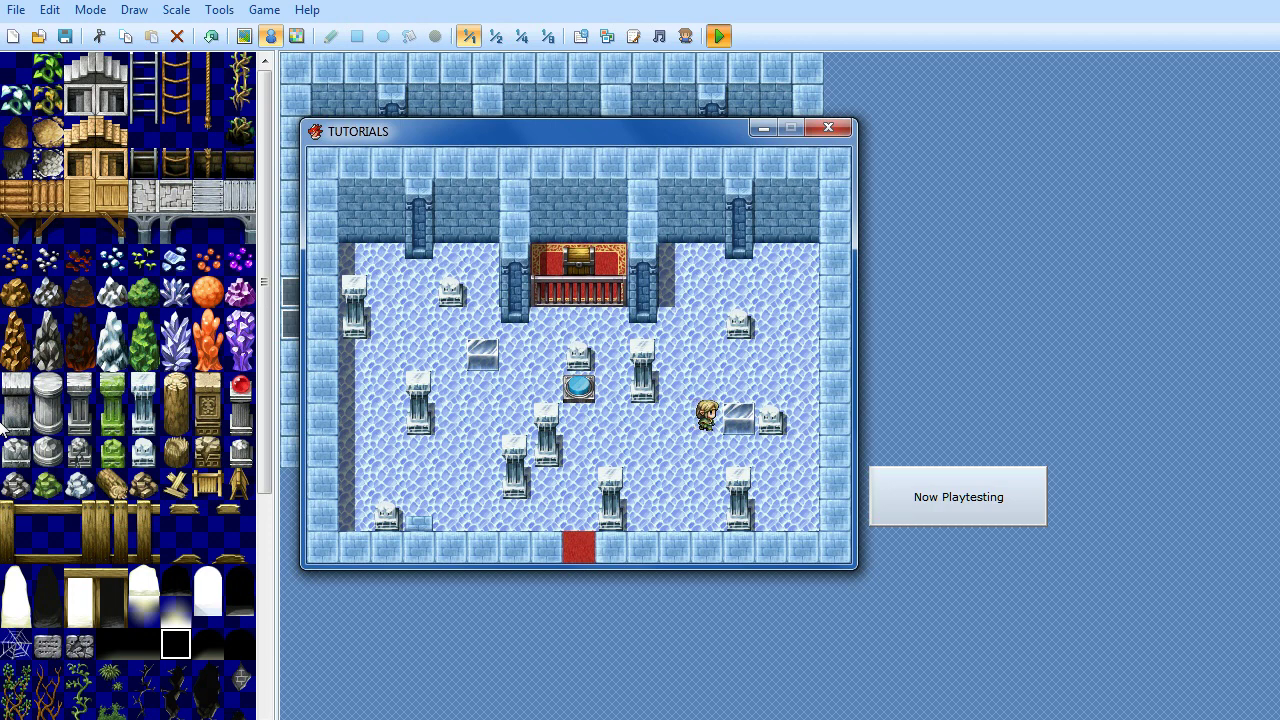
Move beside the pillar and walk right toward the right-hand ice block.
key(Up)
key(Left)
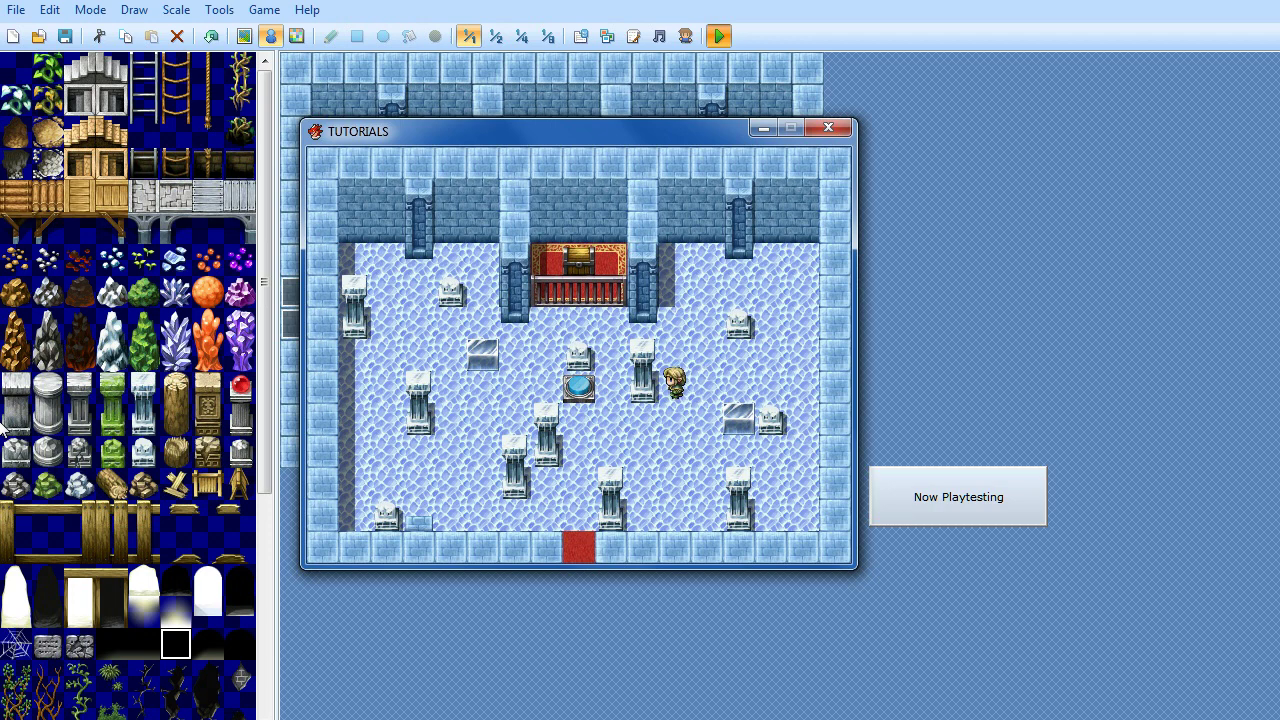
key(Up)
key(Down)
key(Right)
key(Right)
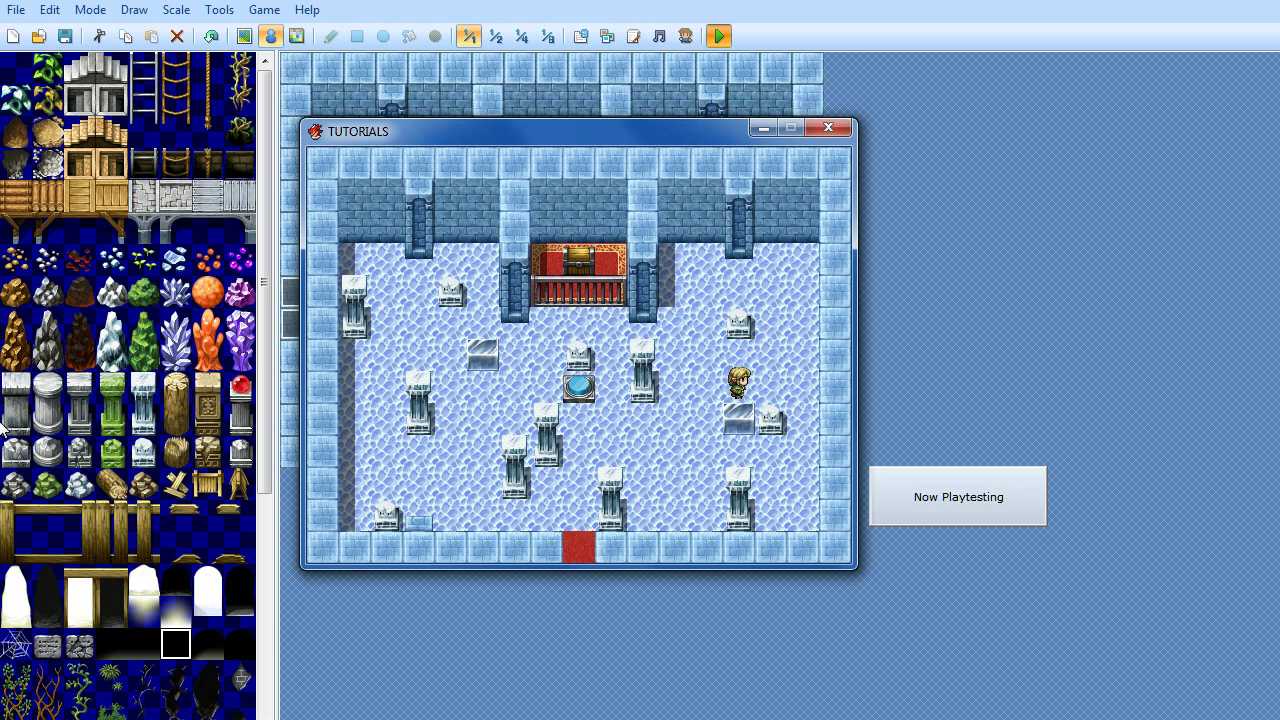
key(Left)
key(Right)
Push ice blocks down and left across the ice, then slide up.
key(Down)
key(Down)
key(Down)
key(Down)
key(Right)
key(Down)
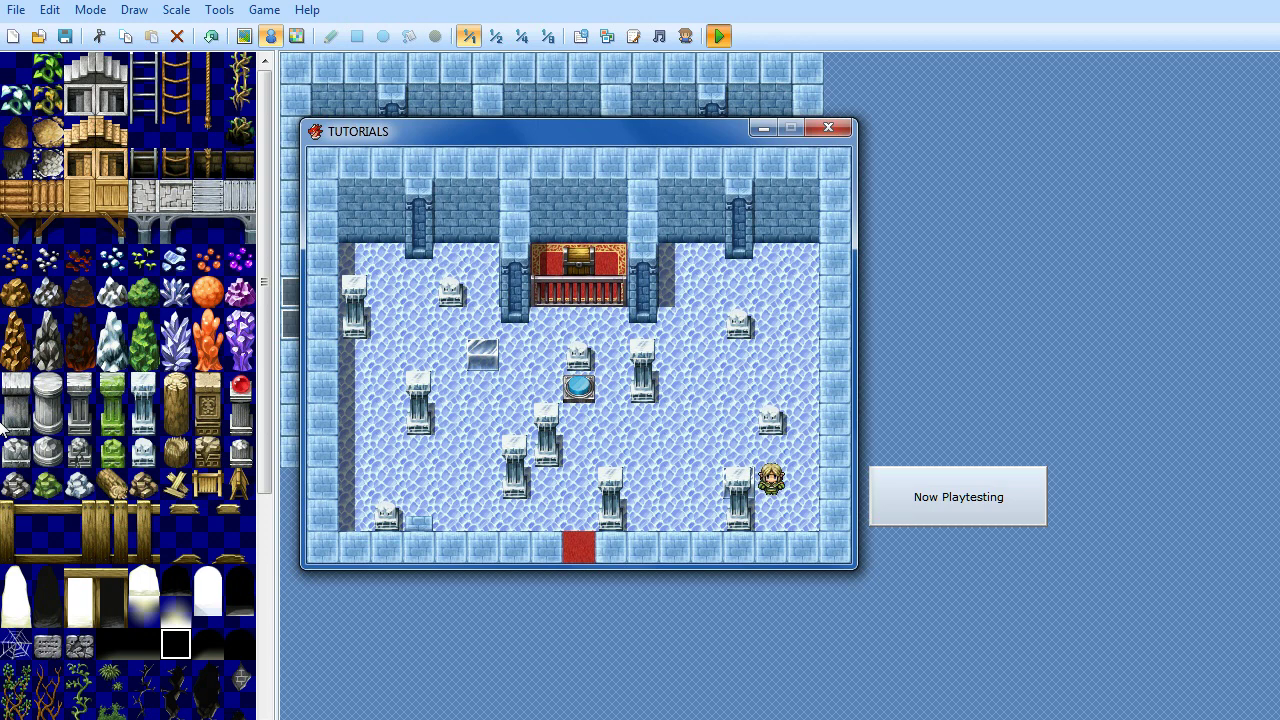
key(Left)
key(Left)
key(Left)
key(Up)
key(Up)
key(Left)
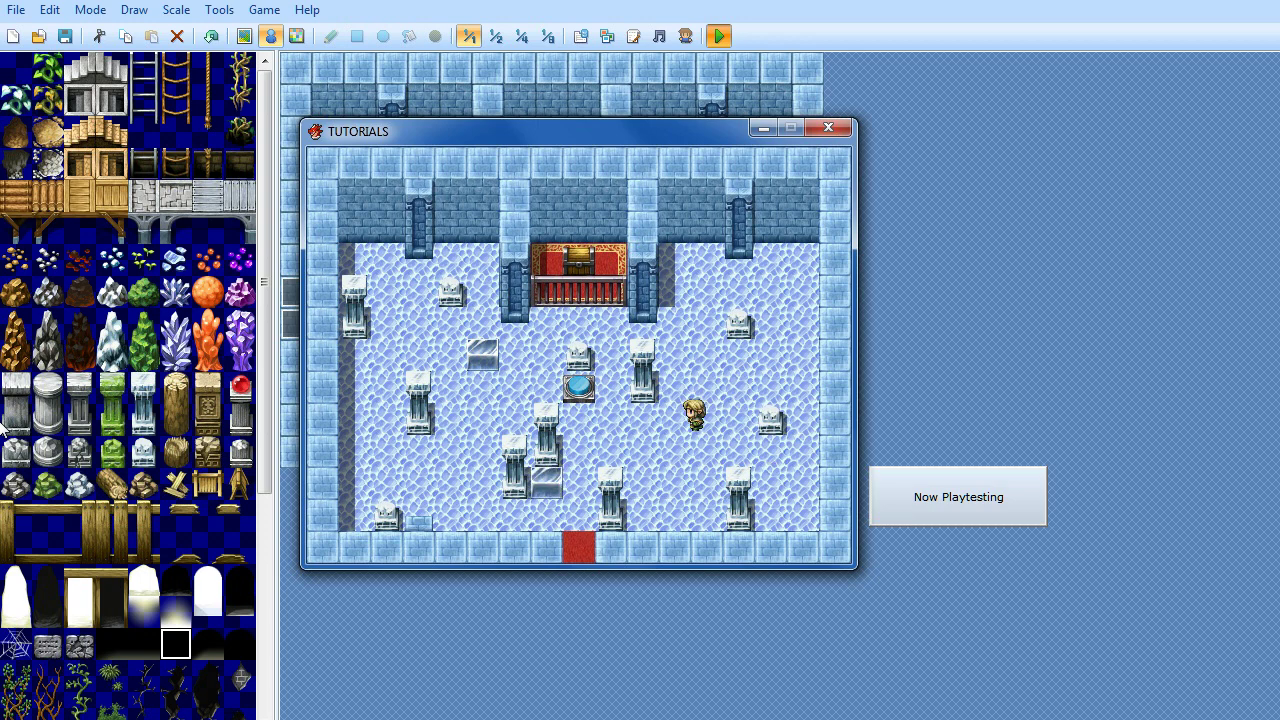
key(Left)
key(Up)
key(Right)
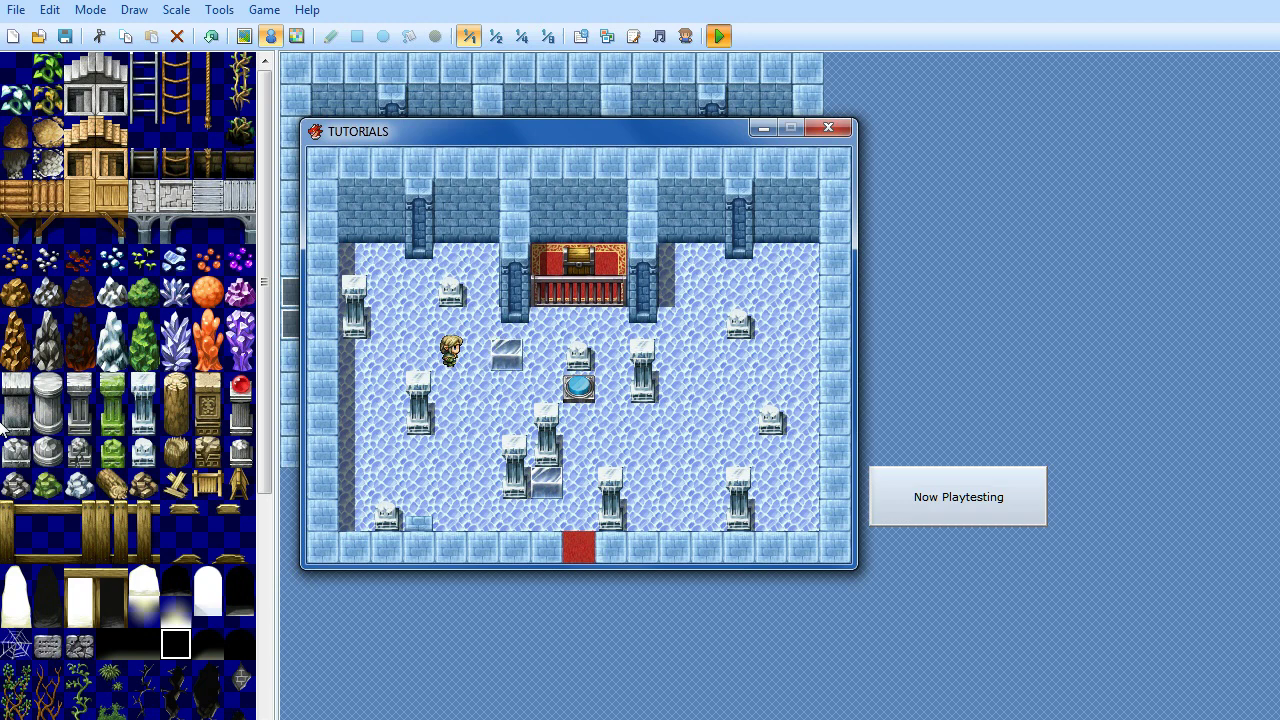
Push an ice block right below the chest, then down out of the way.
key(Right)
key(Up)
key(Right)
key(Right)
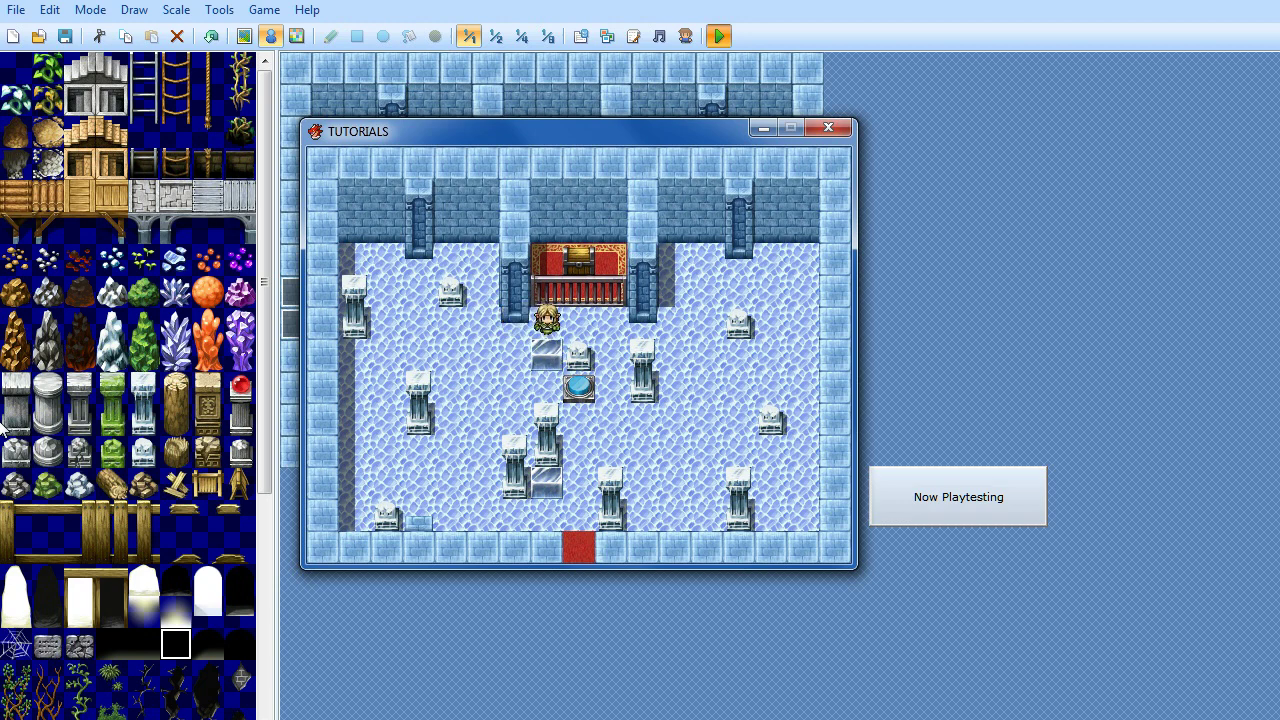
key(Down)
key(Down)
key(Left)
key(Down)
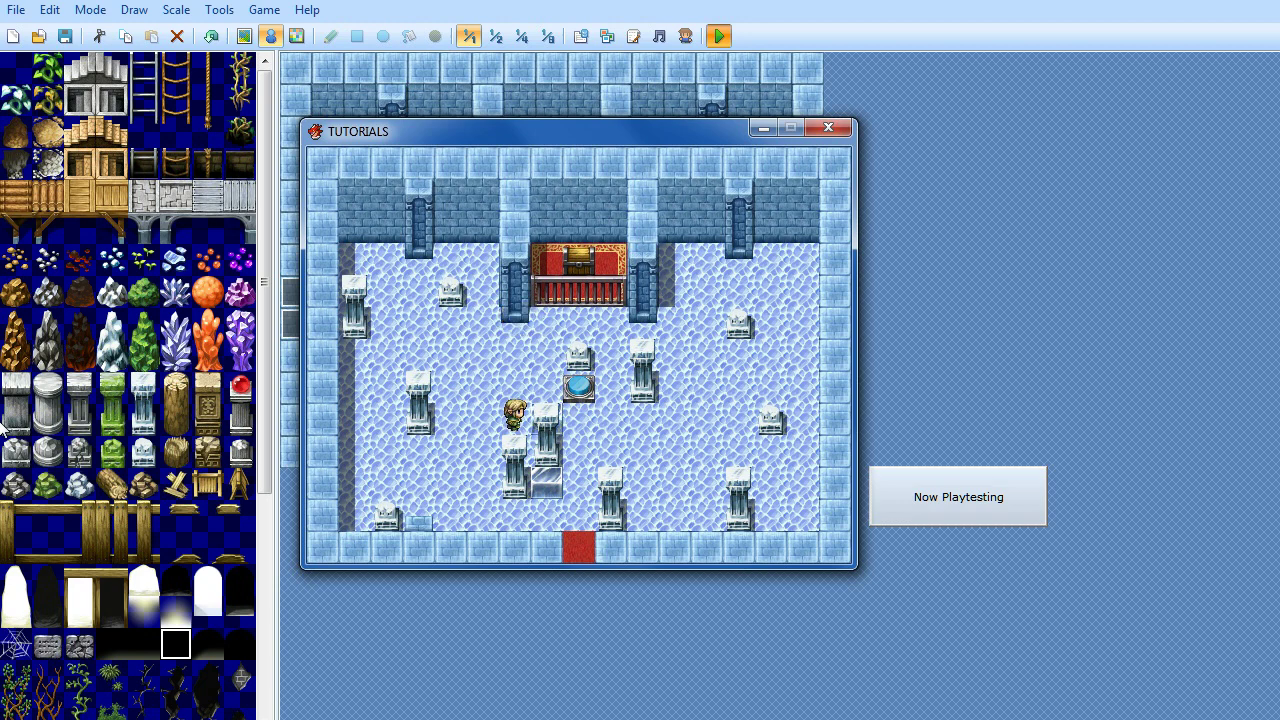
Push the ice block right along the ice, then down, walking around it.
key(Right)
key(Right)
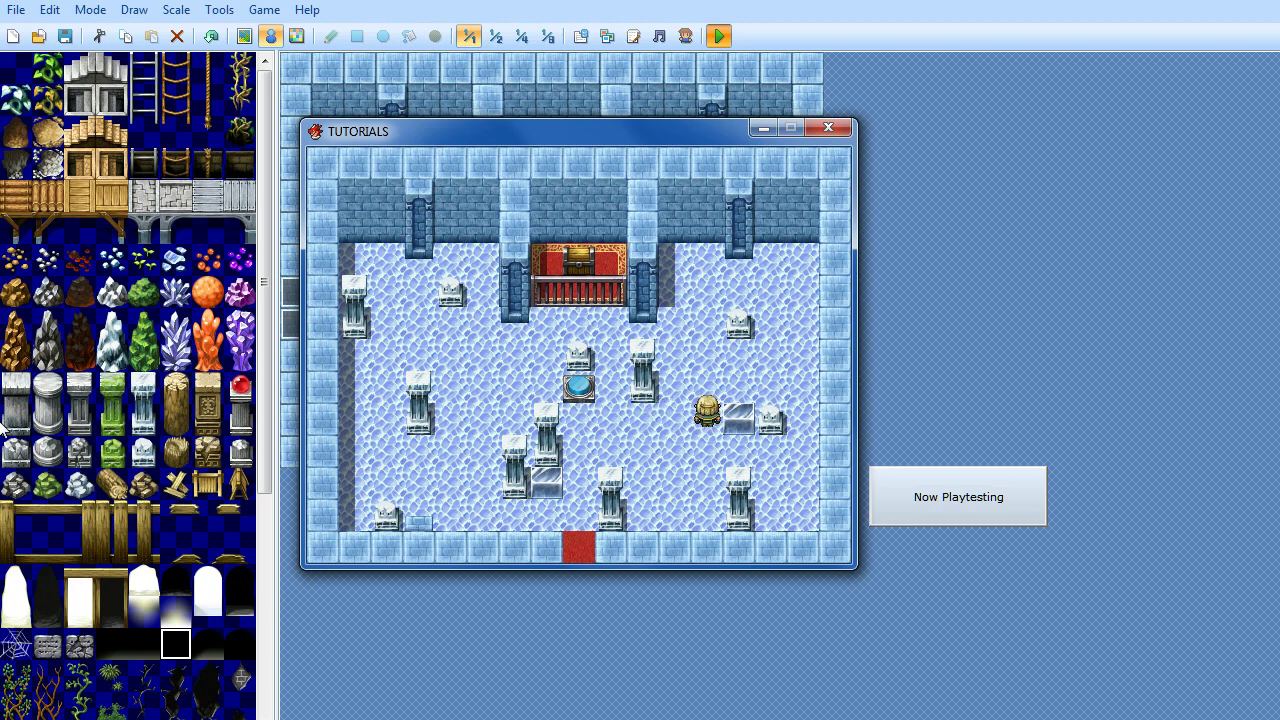
key(Up)
key(Right)
key(Down)
key(Down)
key(Down)
key(Right)
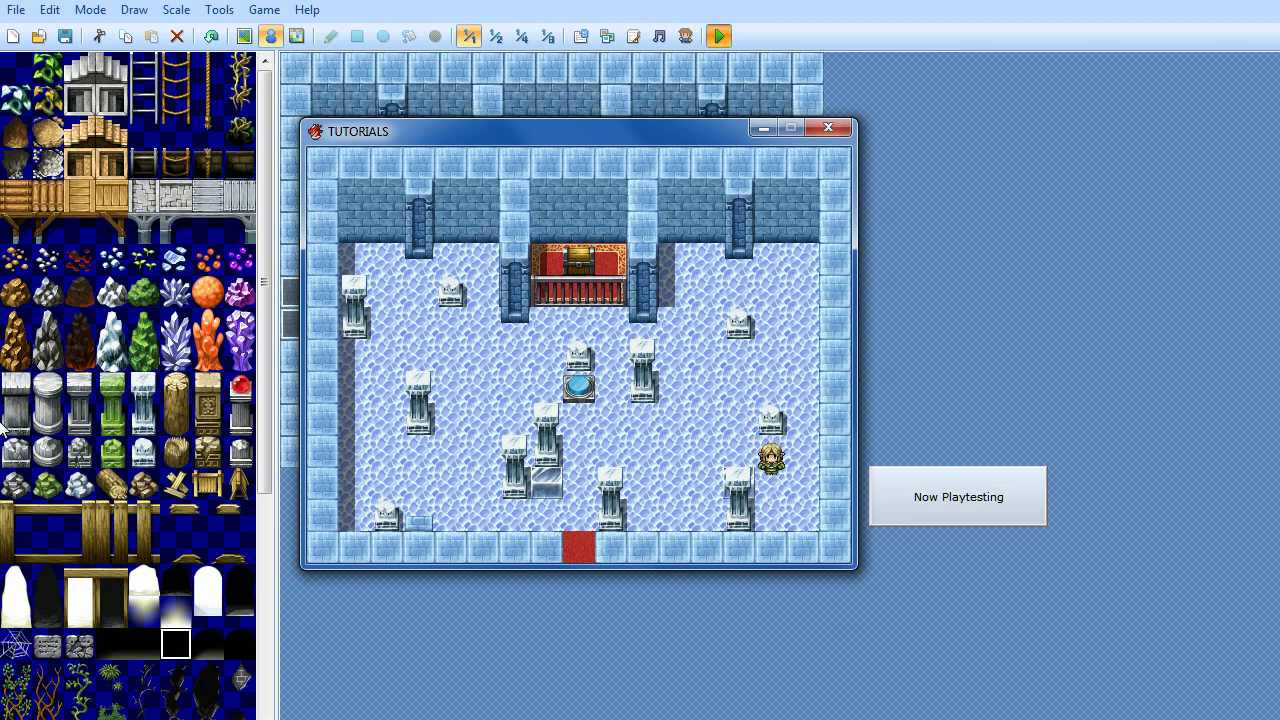
Push an ice block left beside the other and circle the pillars to get below it.
key(Down)
key(Left)
key(Up)
key(Left)
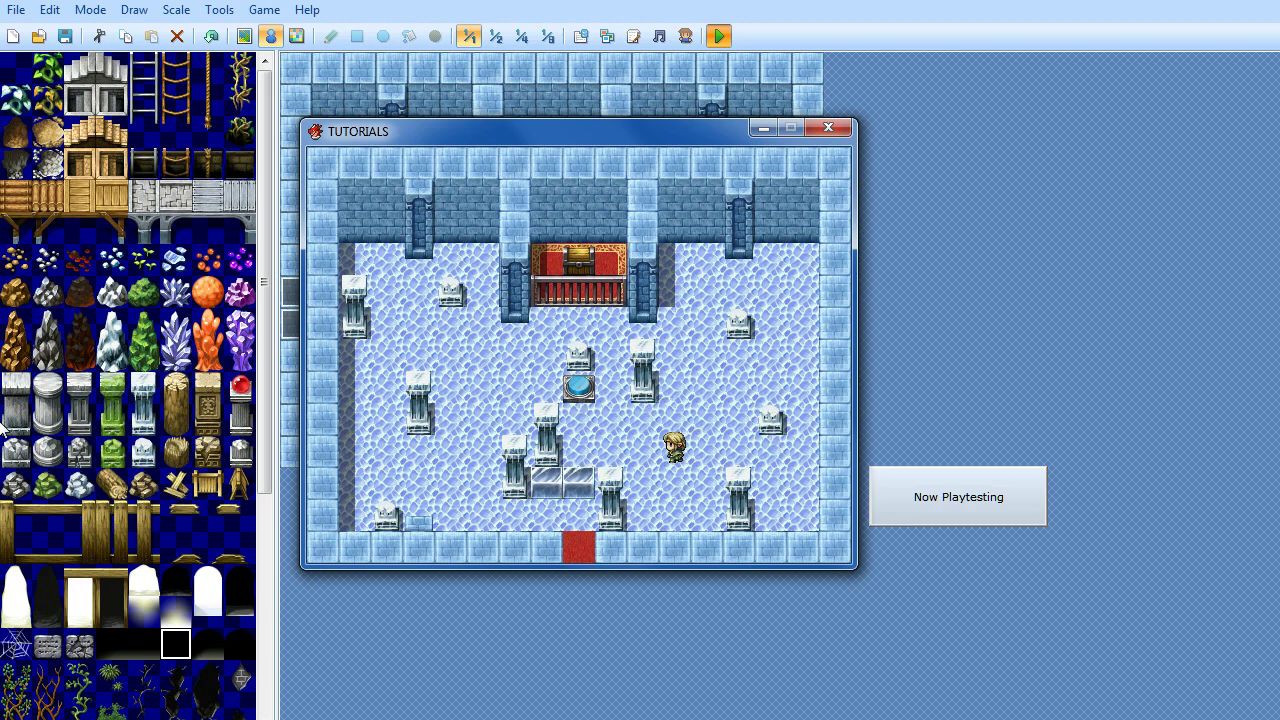
key(Left)
key(Up)
key(Left)
key(Down)
key(Right)
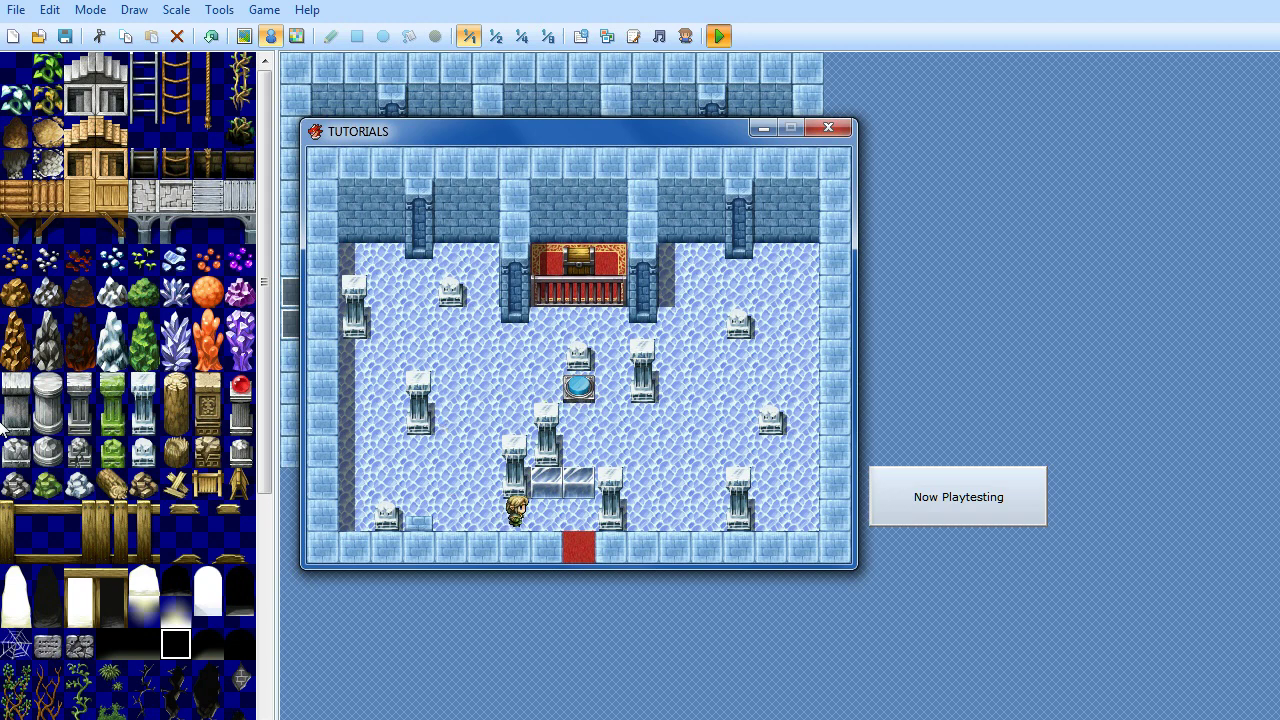
Push the ice block up onto the blue floor switch to open the gate.
key(Right)
key(Up)
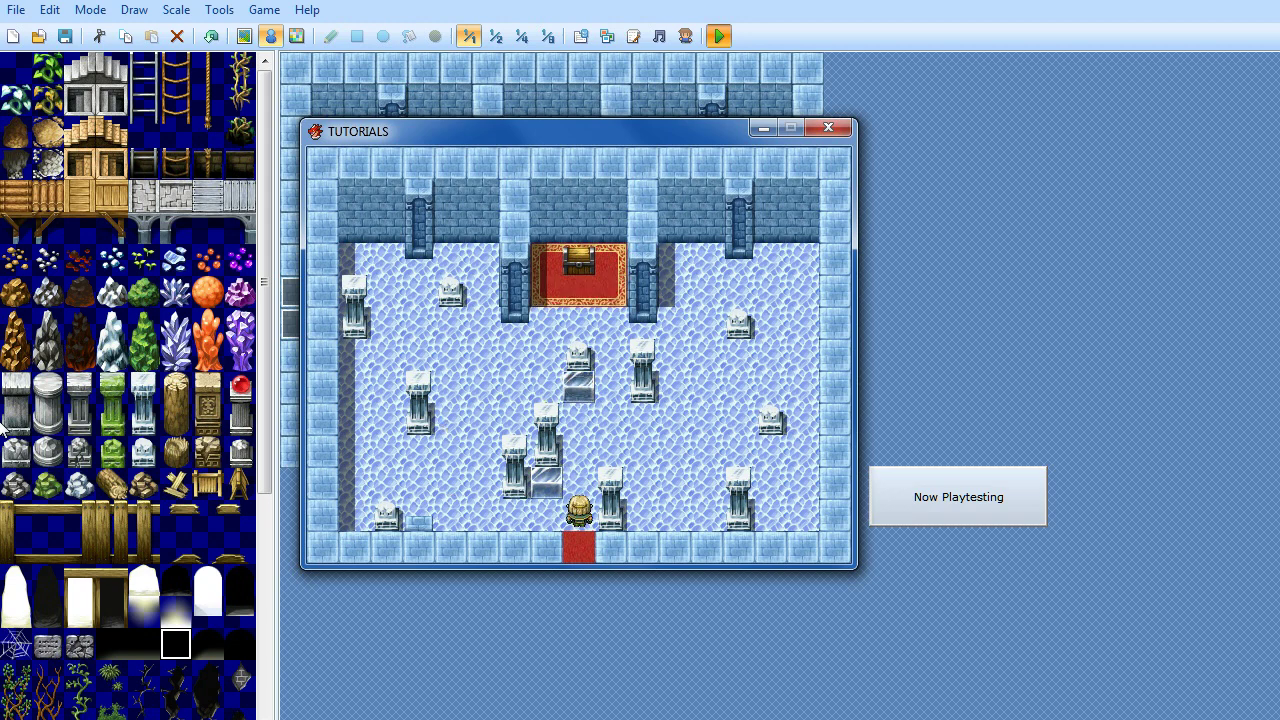
key(Left)
key(Up)
key(Down)
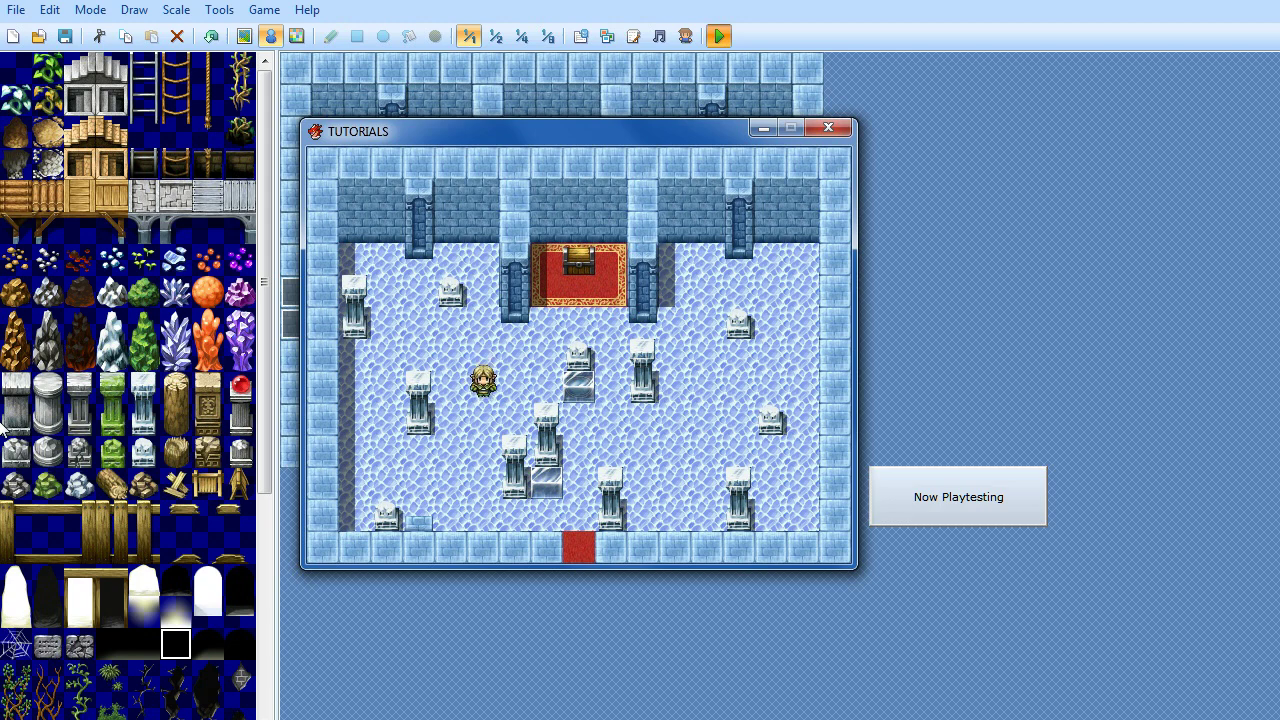
Walk onto the red carpet and open the chest to collect the key.
key(Right)
key(Up)
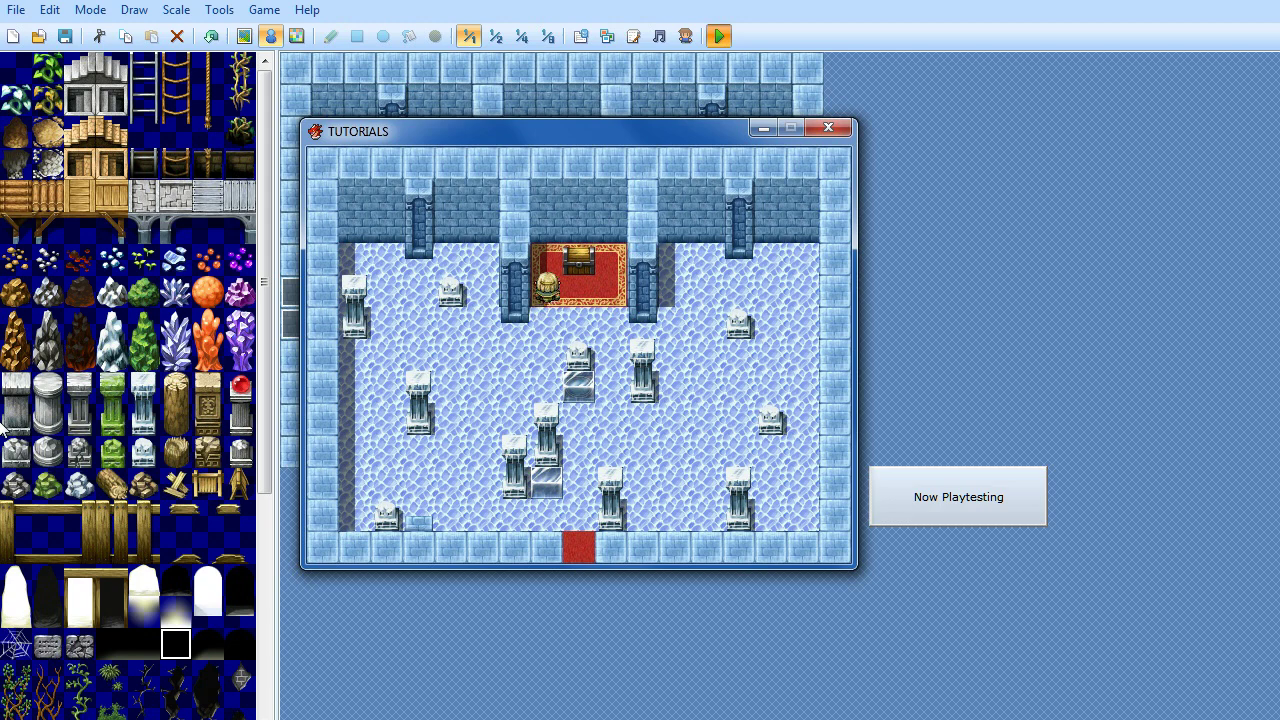
key(Right)
key(Up)
key(Return)
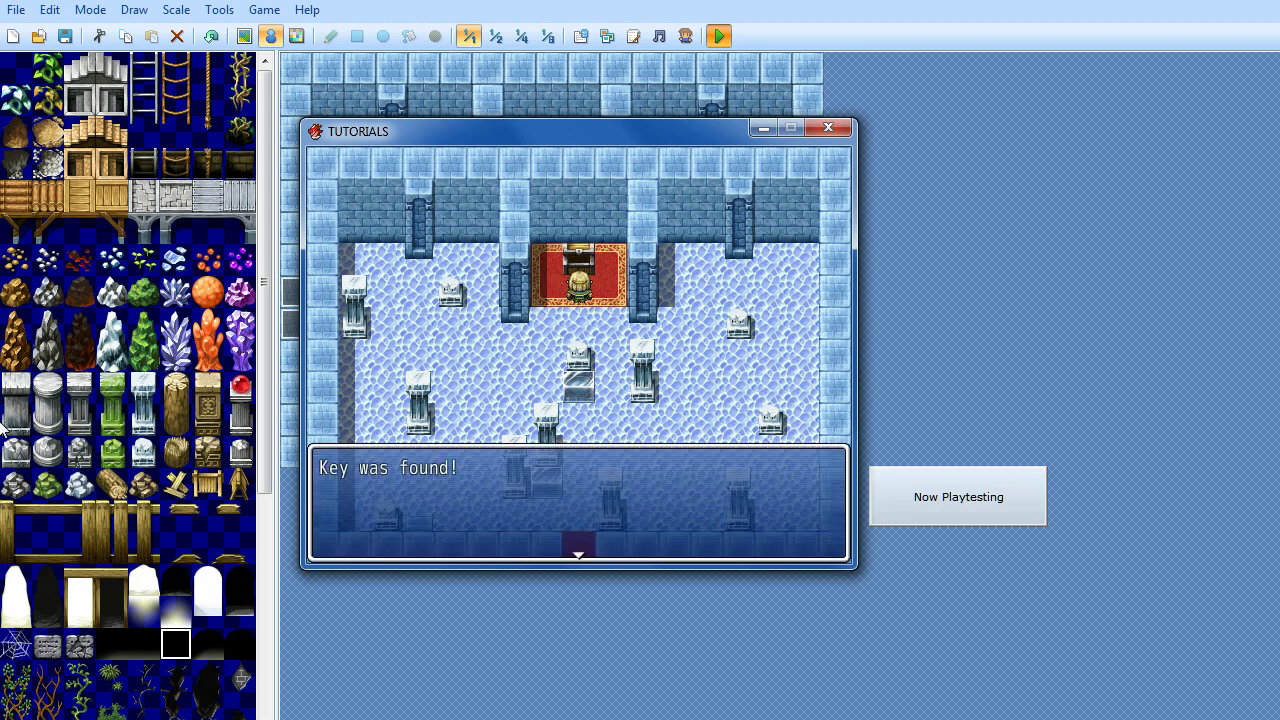
Dismiss the key message and walk away from the chest alcove.
key(Return)
key(Down)
key(Left)
key(Down)
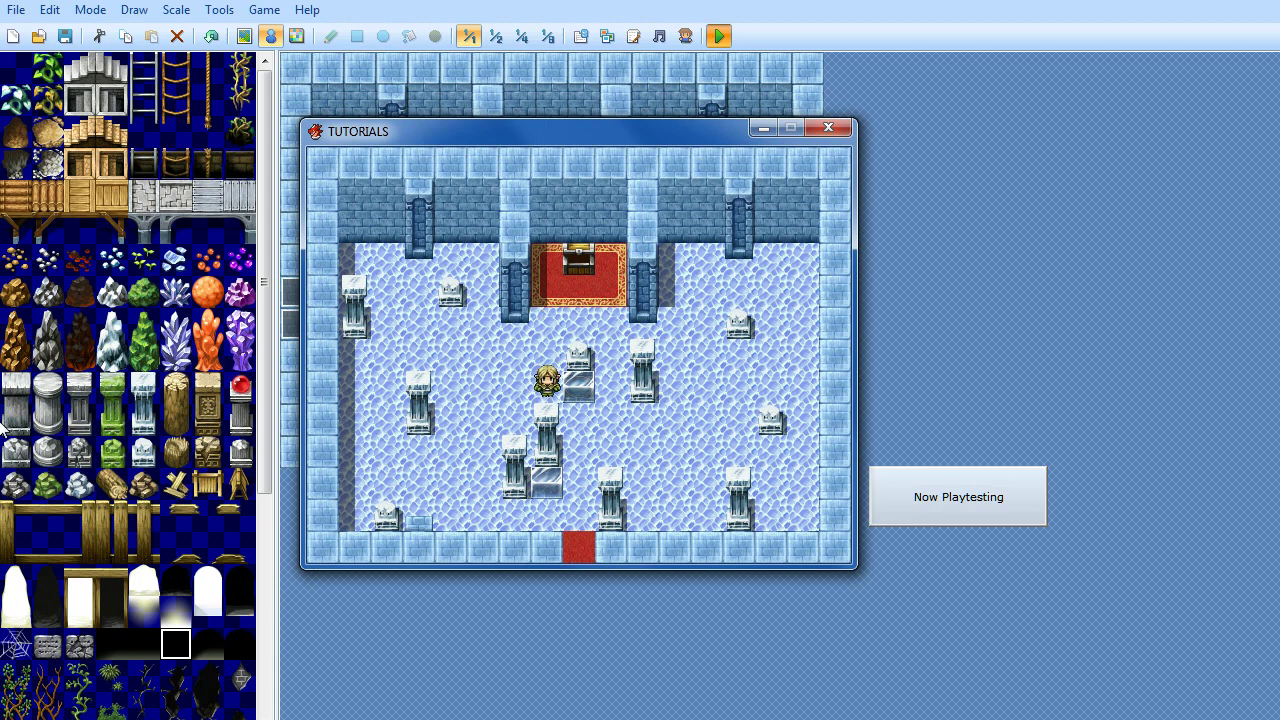
key(Right)
key(Right)
key(Up)
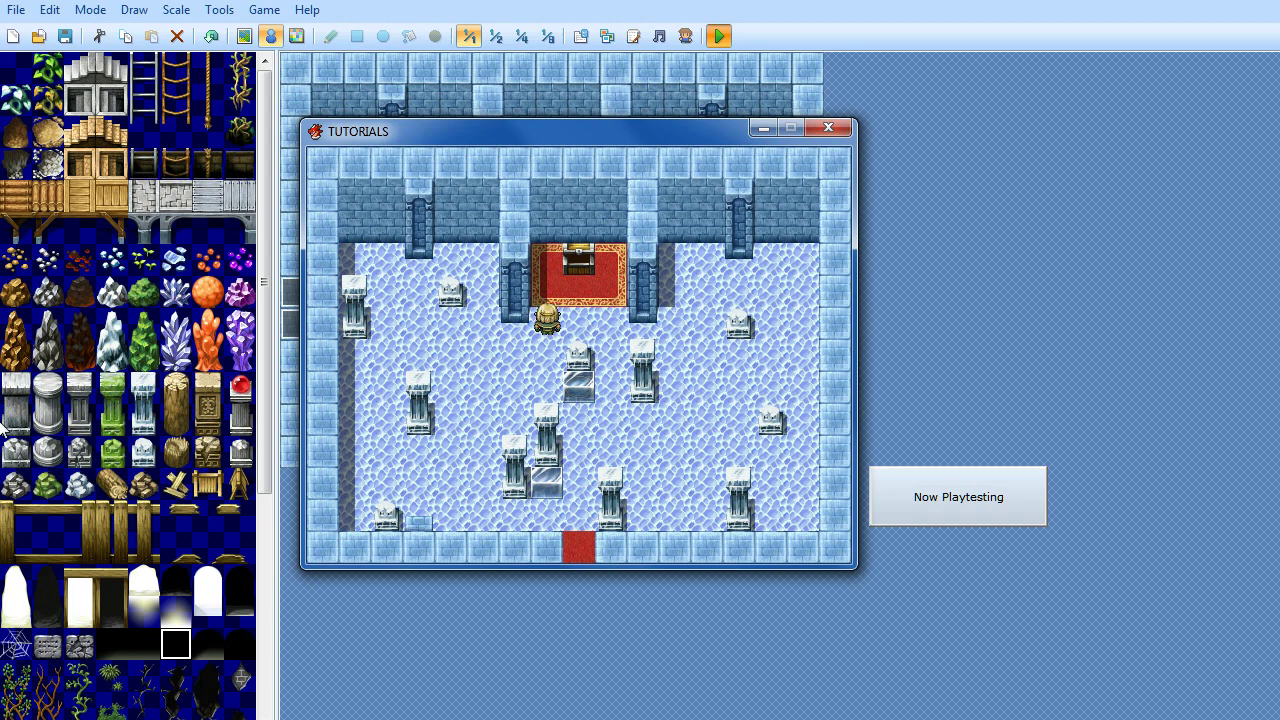
key(Right)
key(Down)
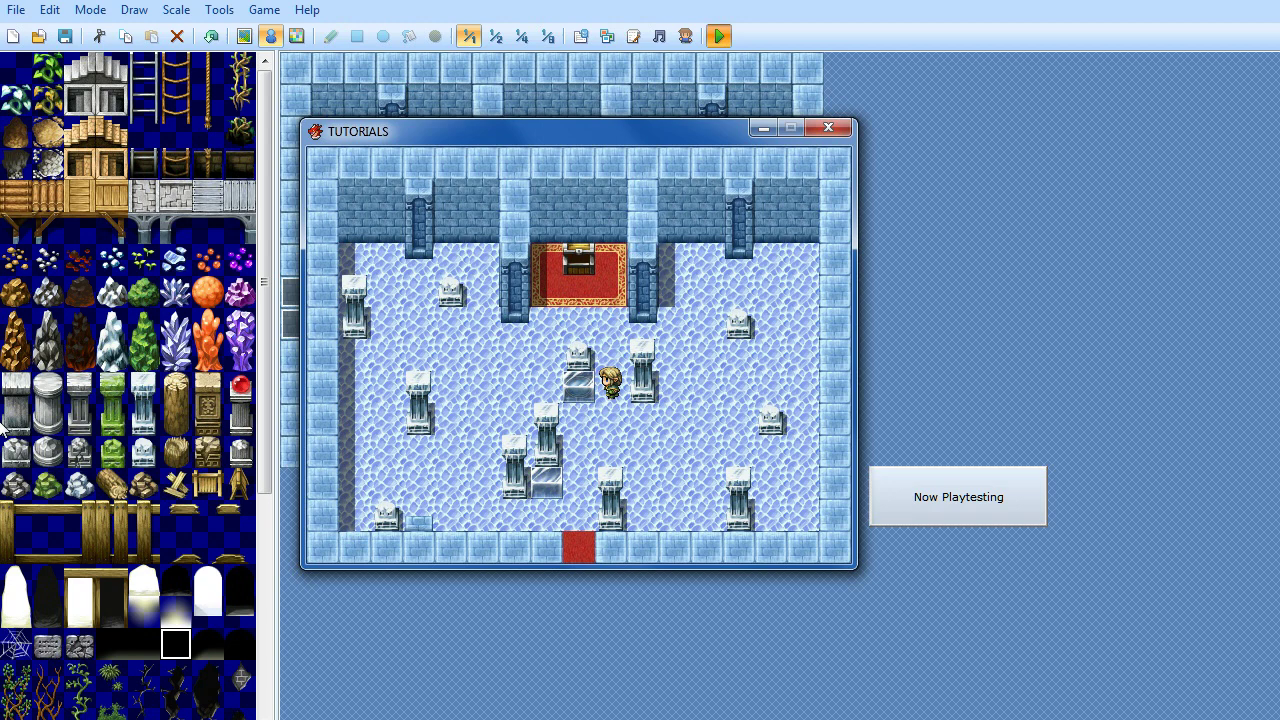
key(Up)
key(Down)
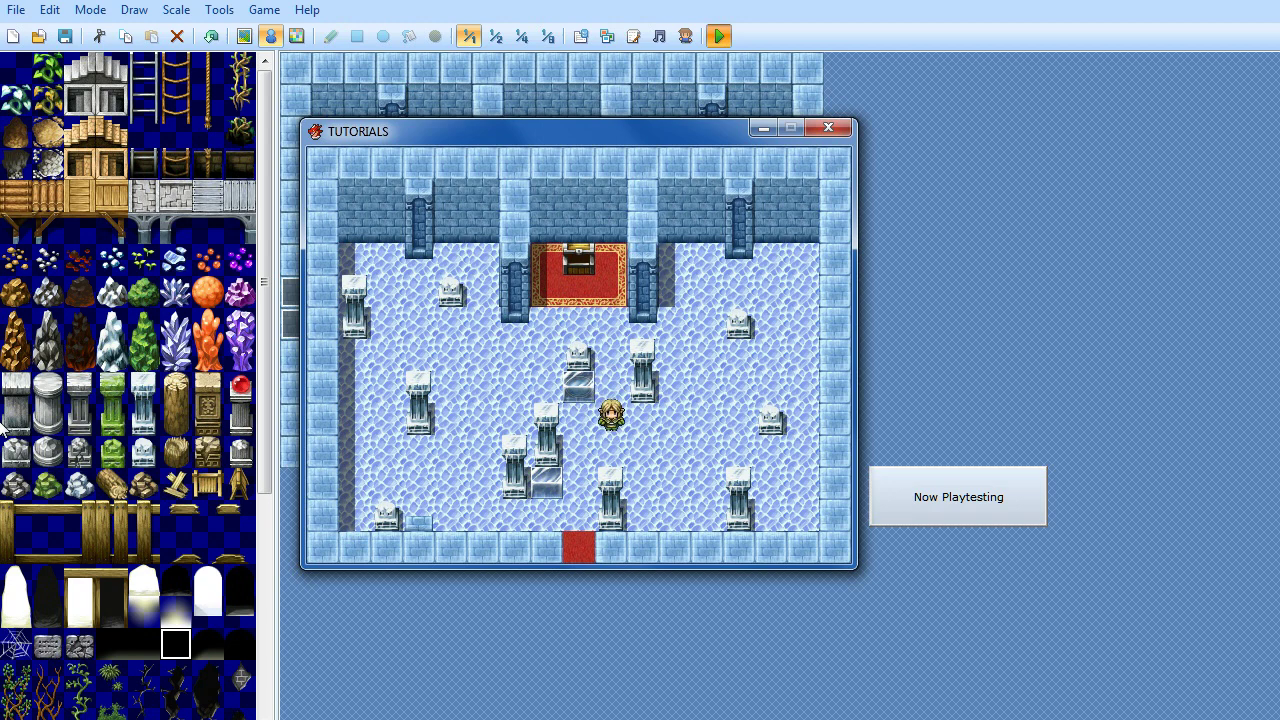